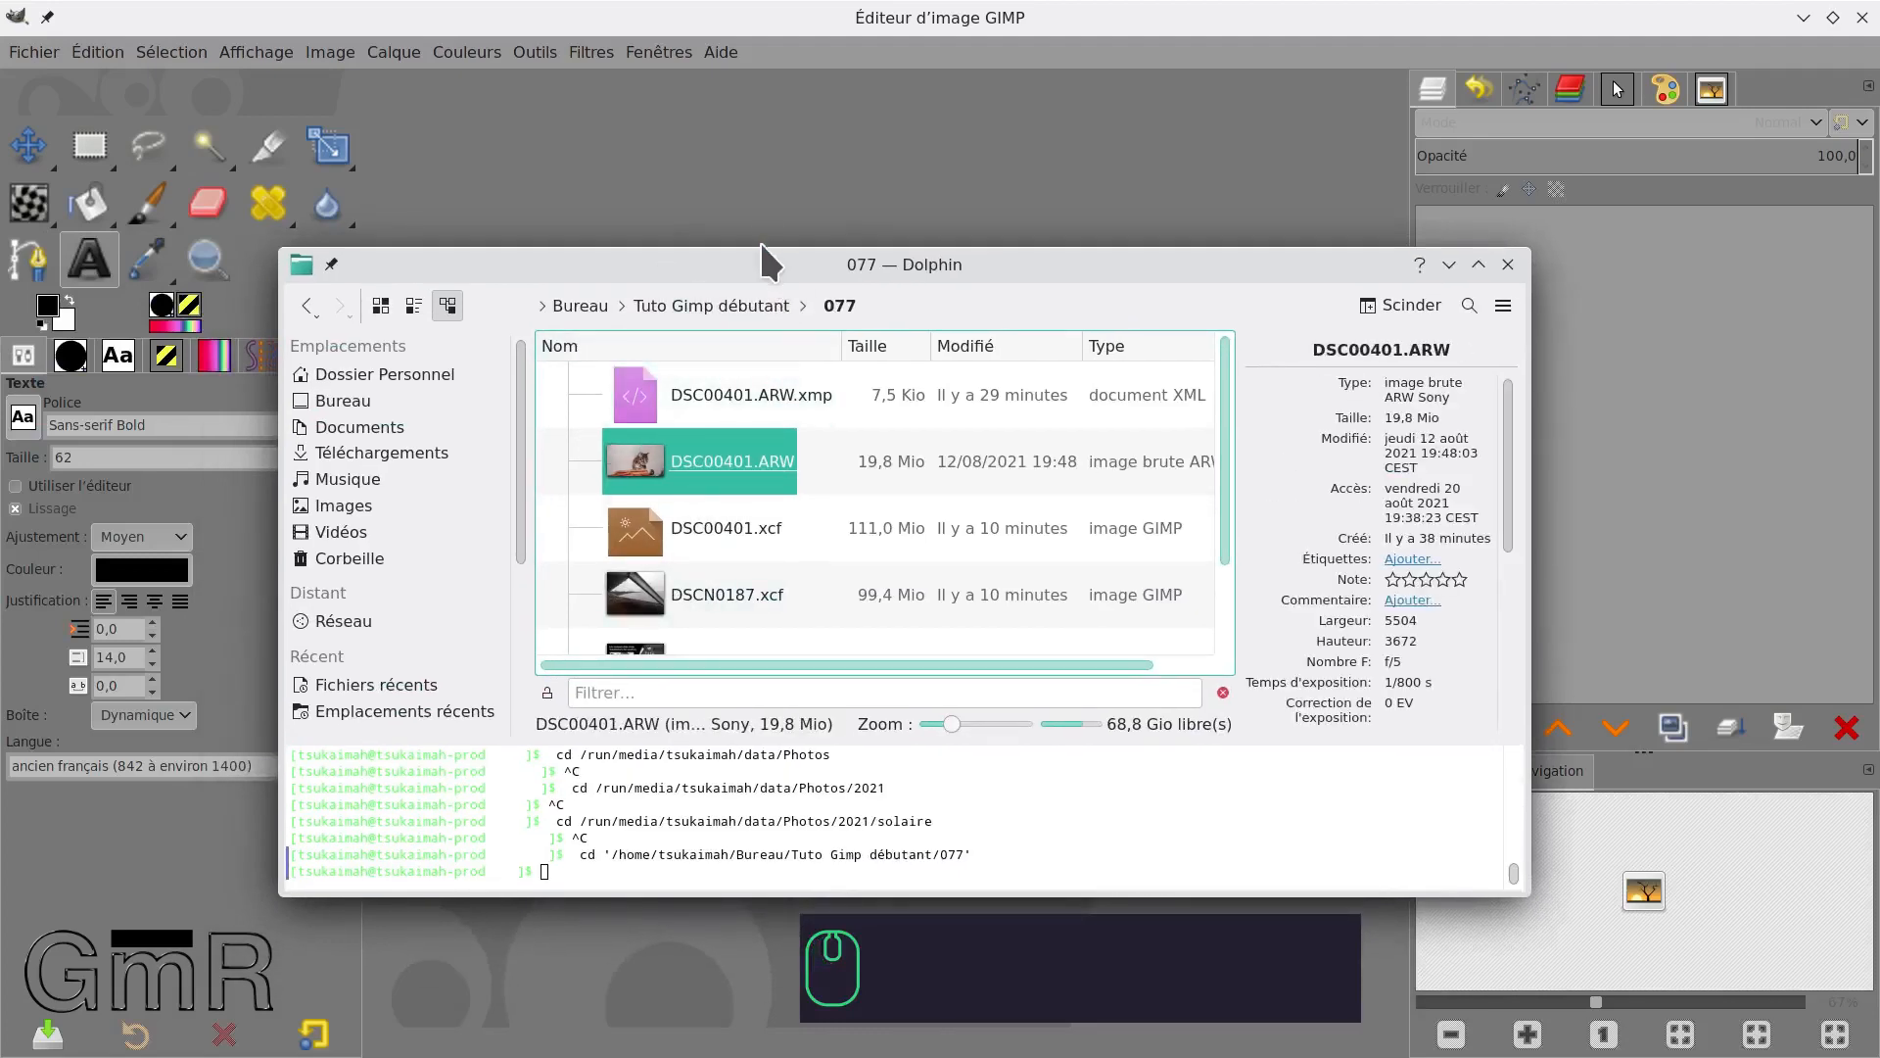
Review the metadata of the raw photo DSC00401.ARW in the 077 folder, including its exposure and camera details.
left_click_drag(768, 248, 768, 163)
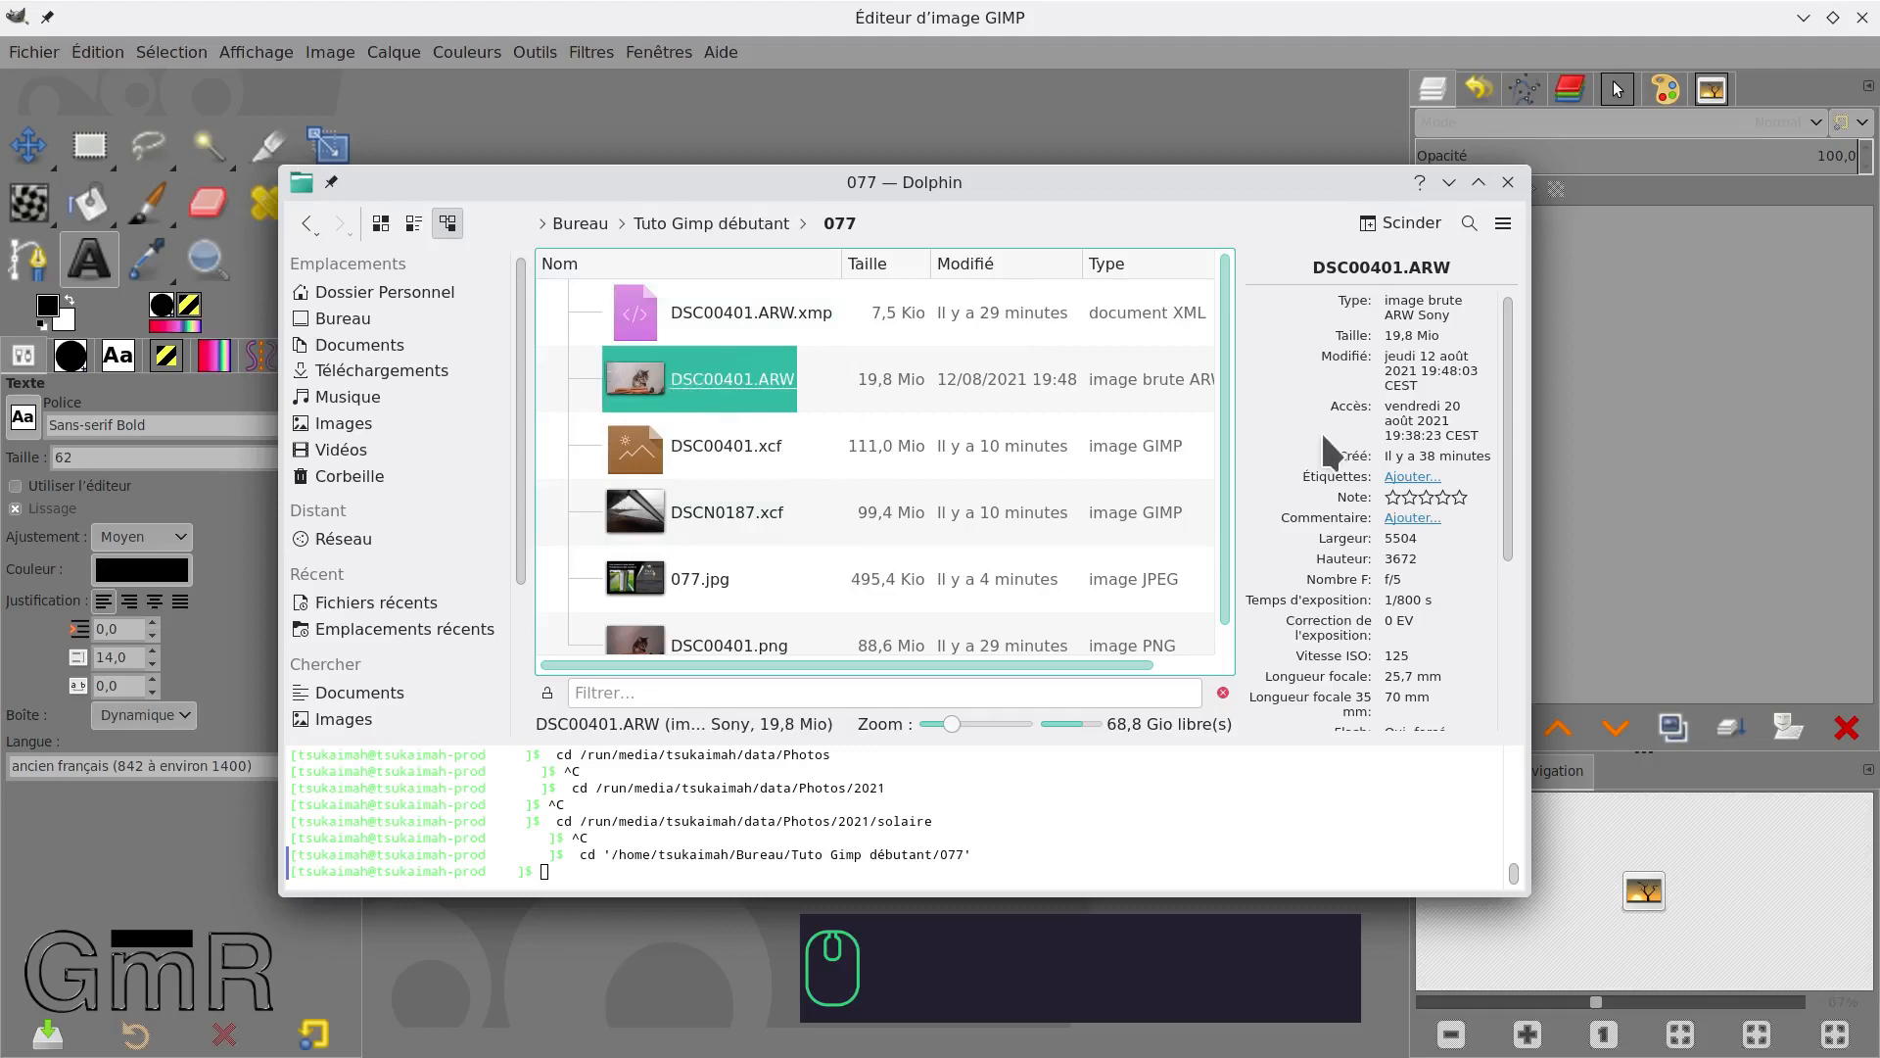
scroll(1410, 489, "down", 3)
scroll(1430, 504, "down", 2)
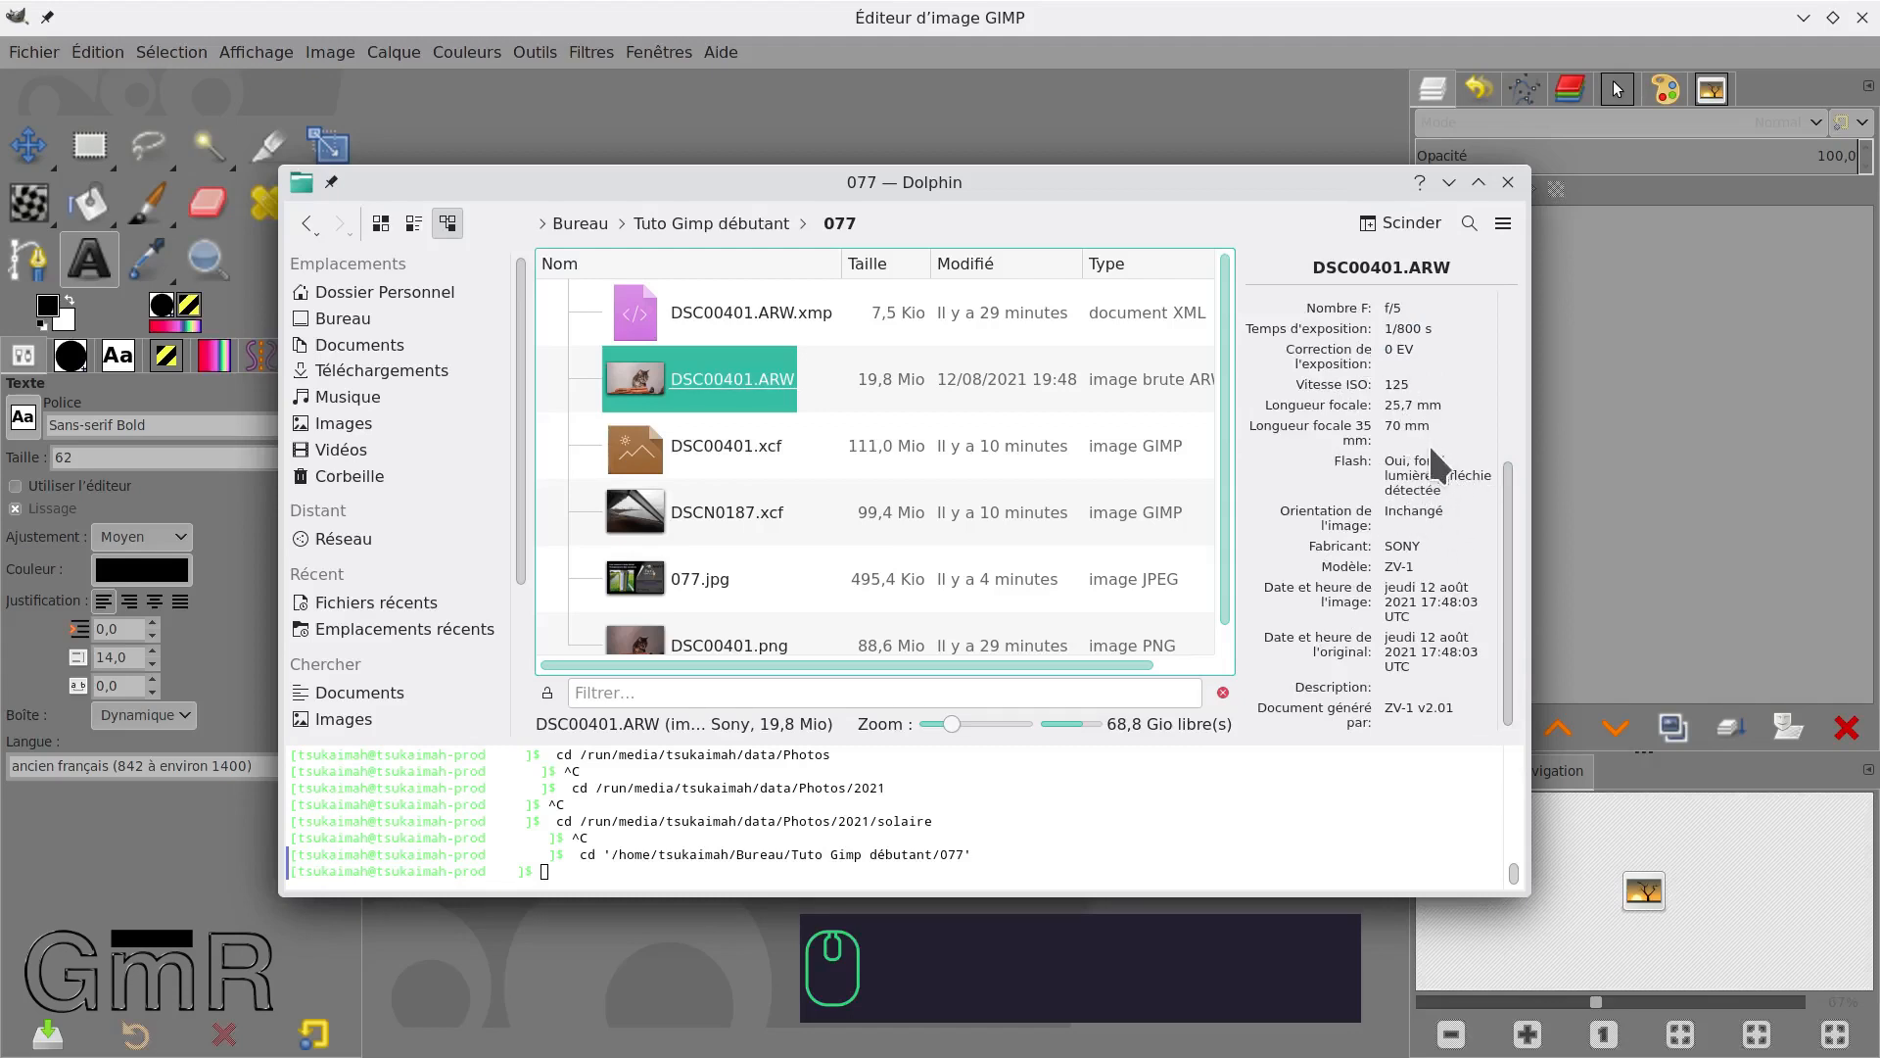
scroll(1427, 442, "up", 1)
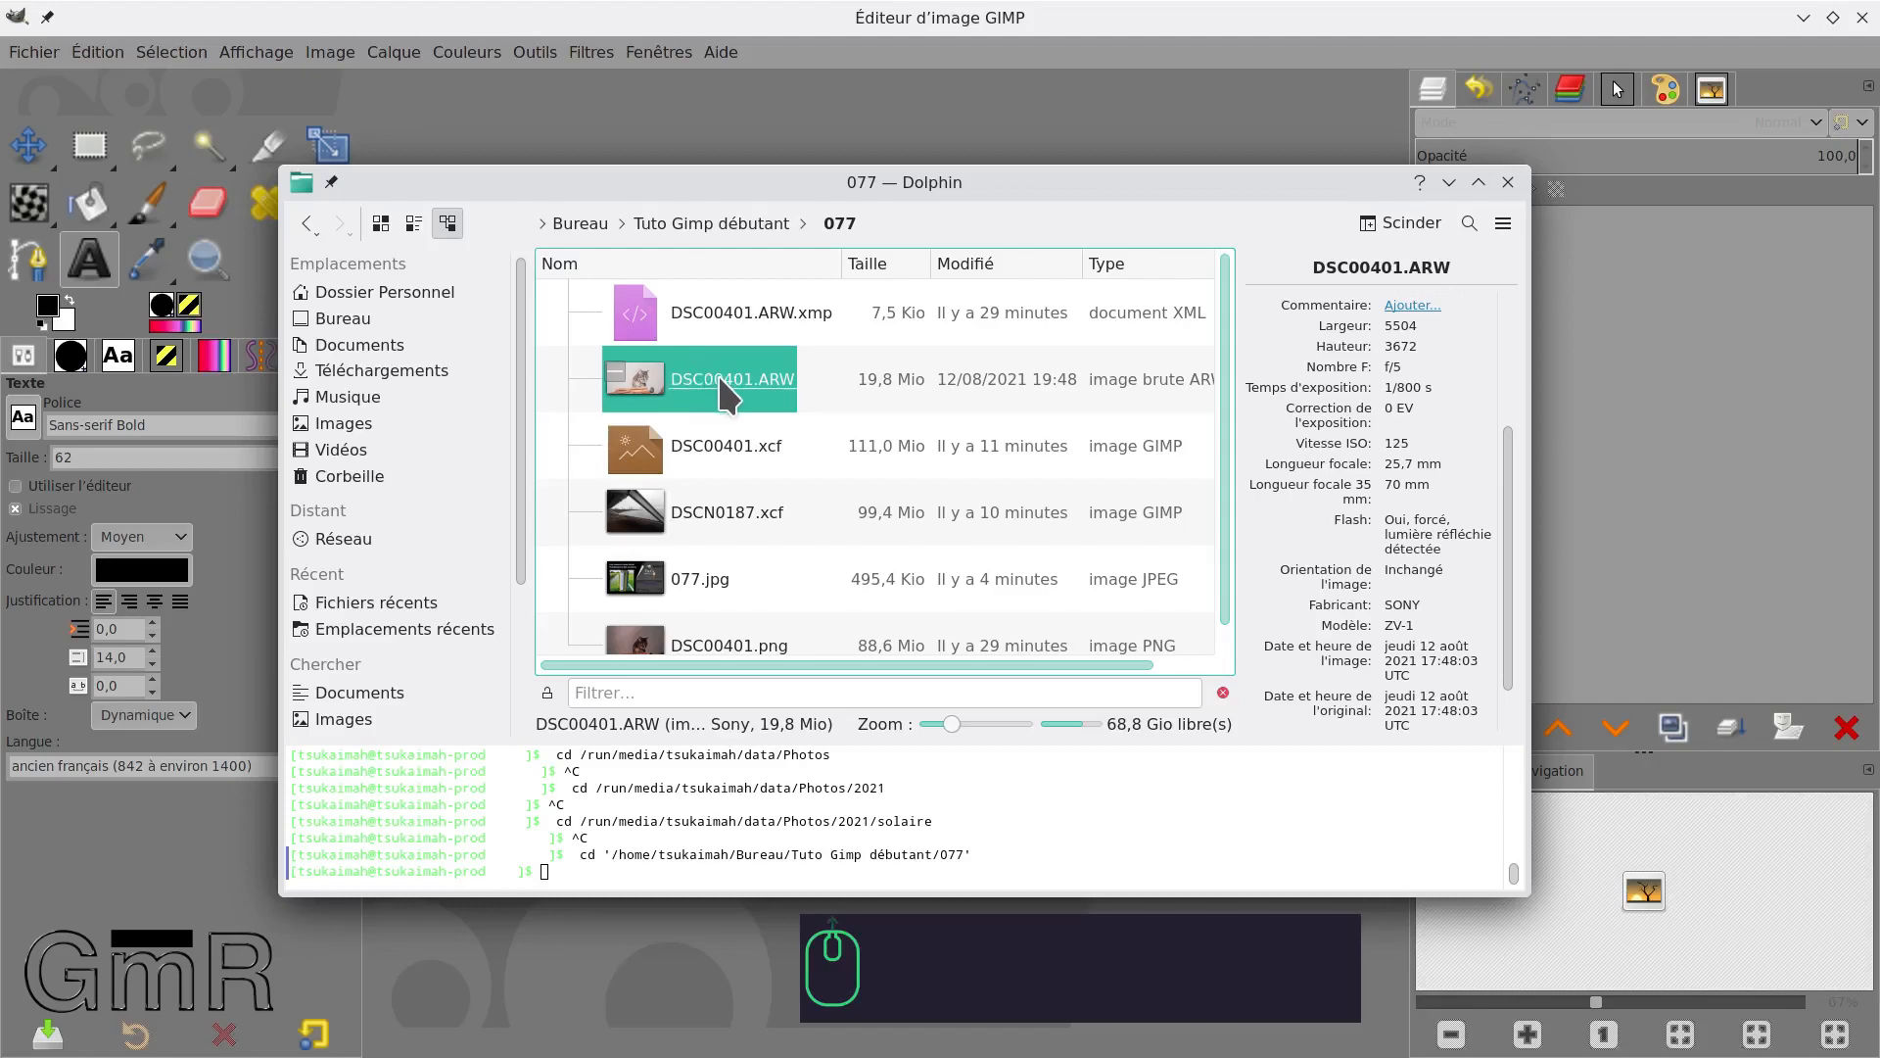
scroll(716, 372, "down", 1)
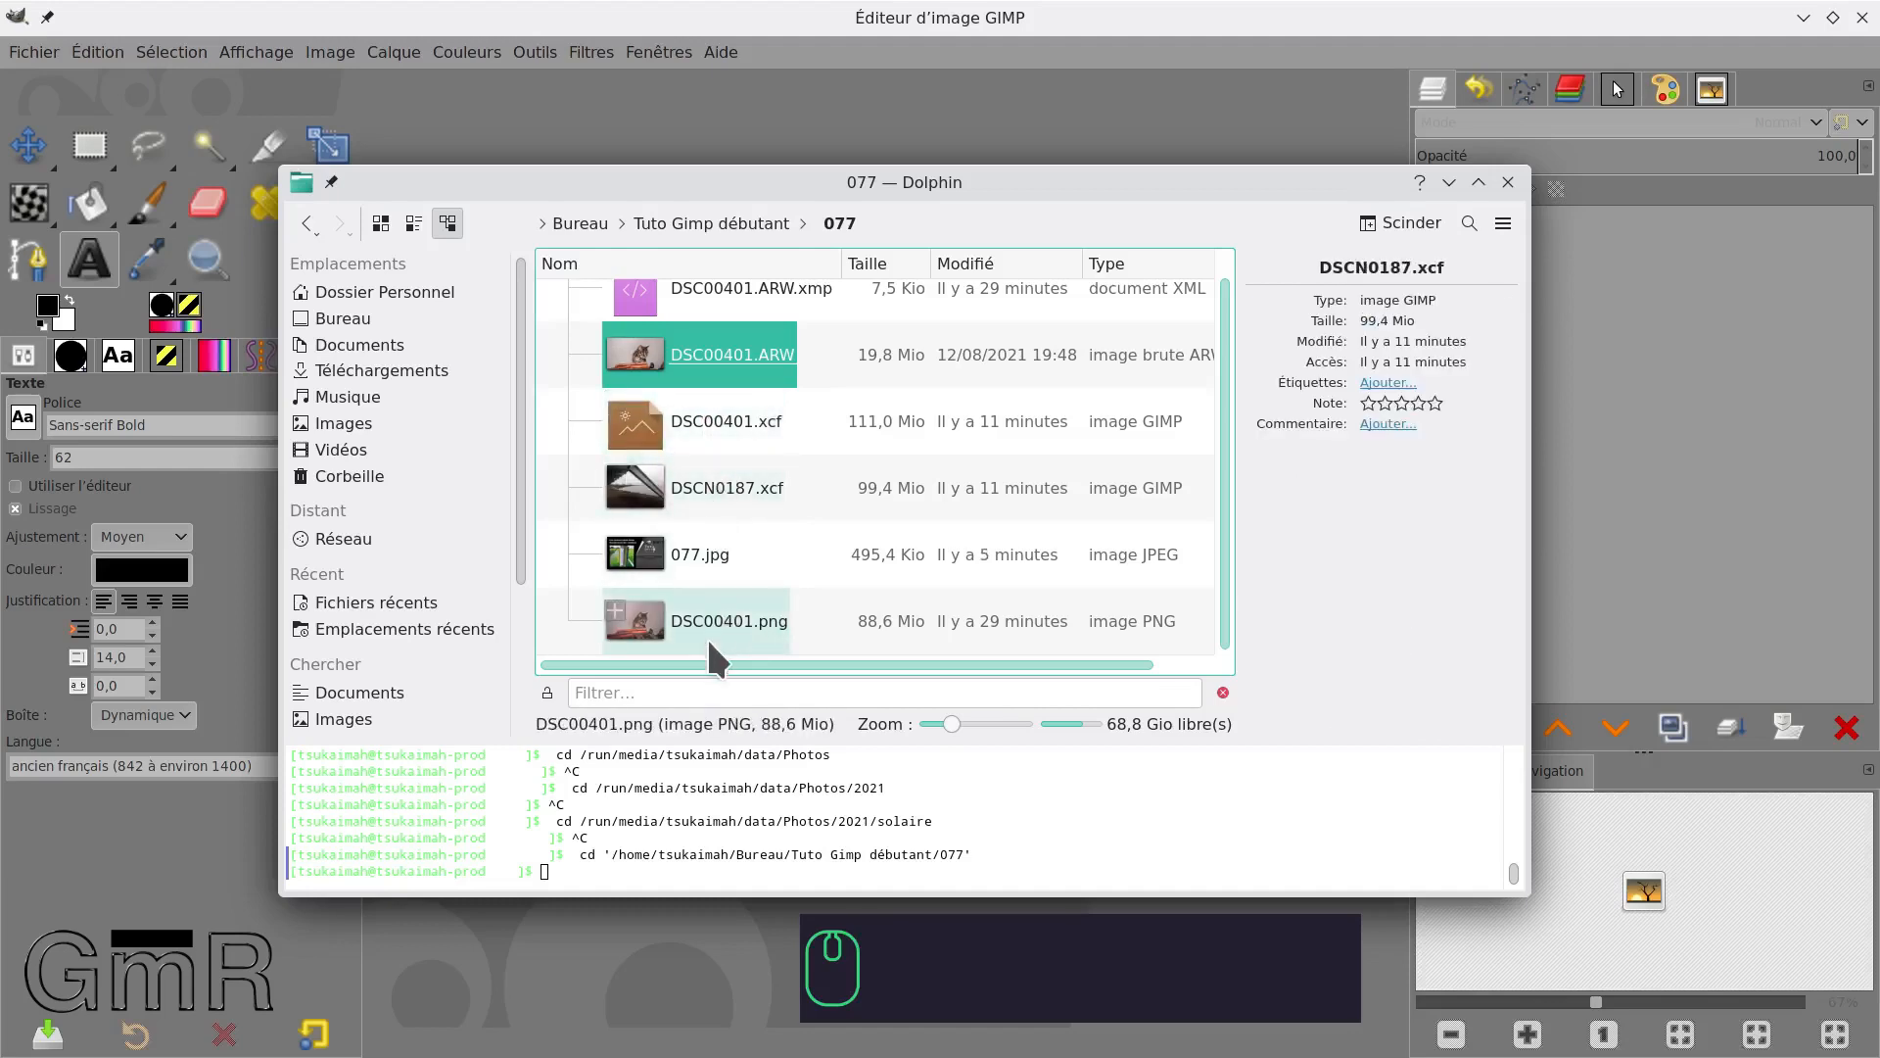
Open DSC00401.xcf and DSCN0187.xcf from the 077 folder in GIMP and bring the cat image to the front.
left_click(673, 415)
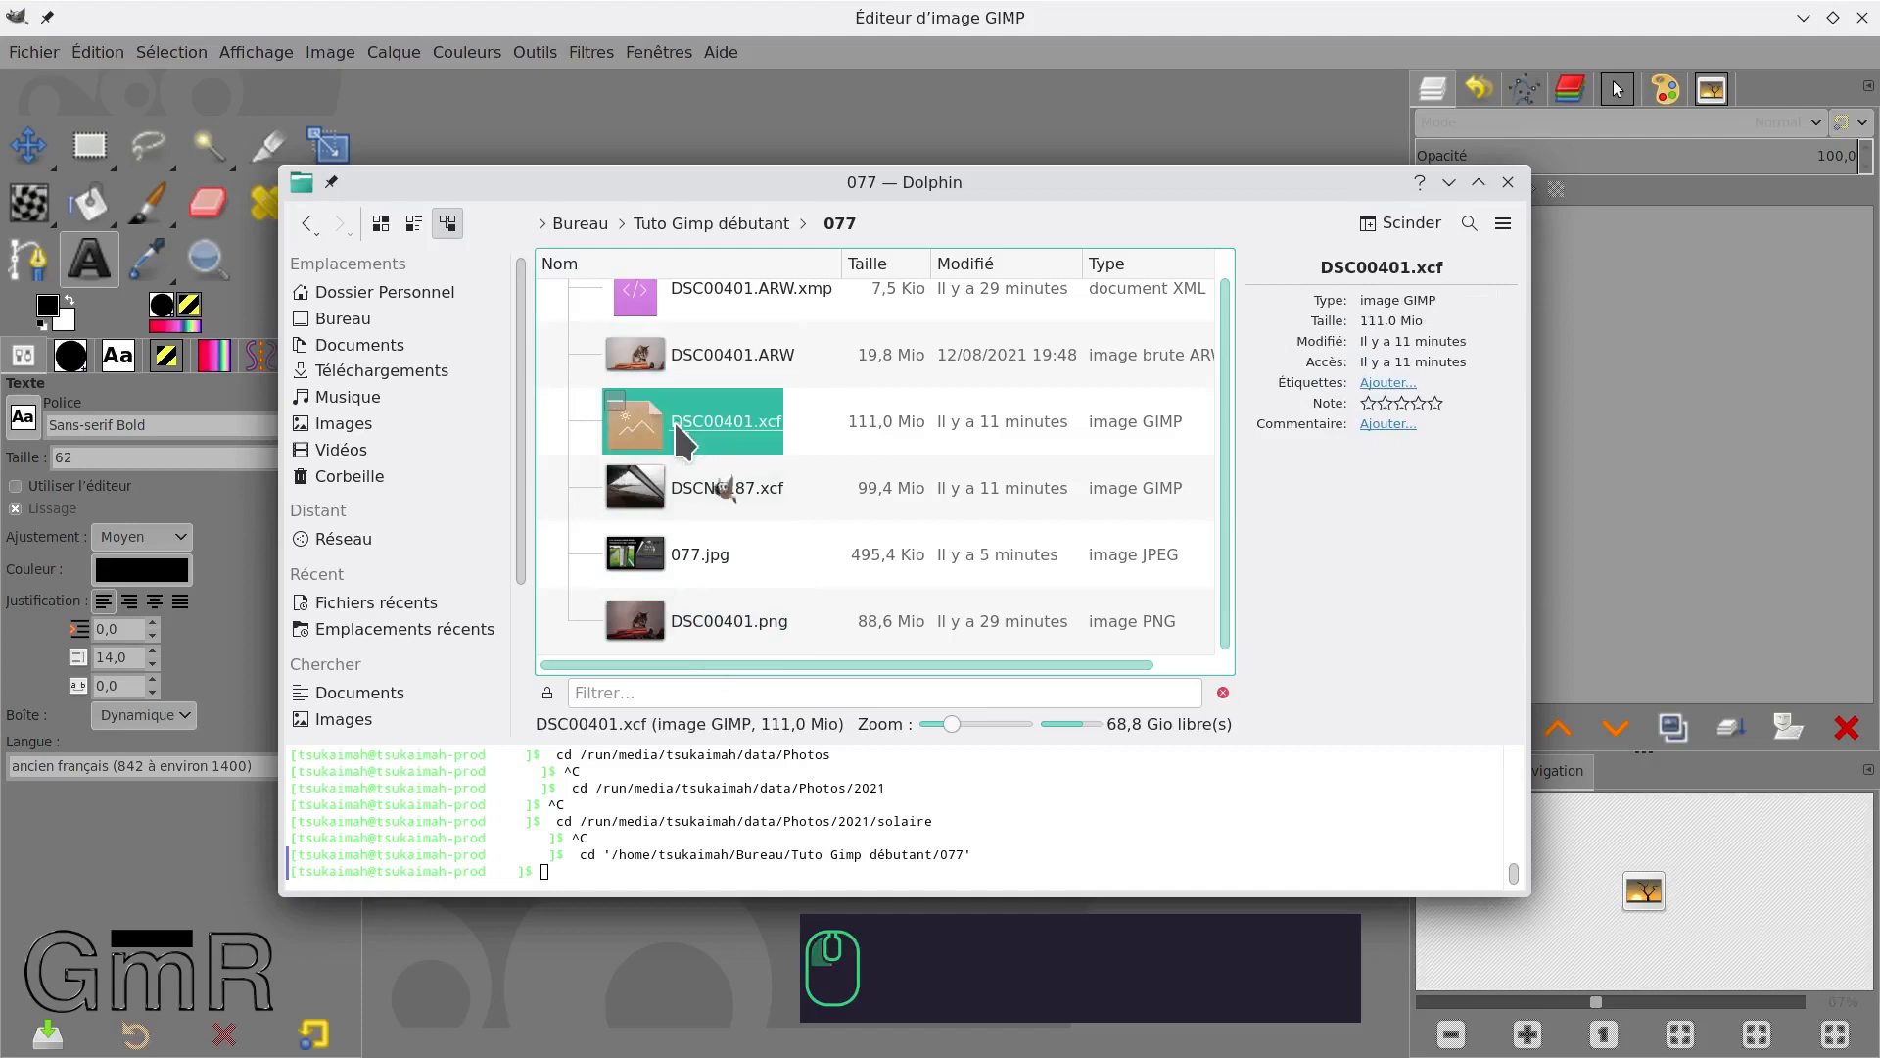
left_click(683, 474)
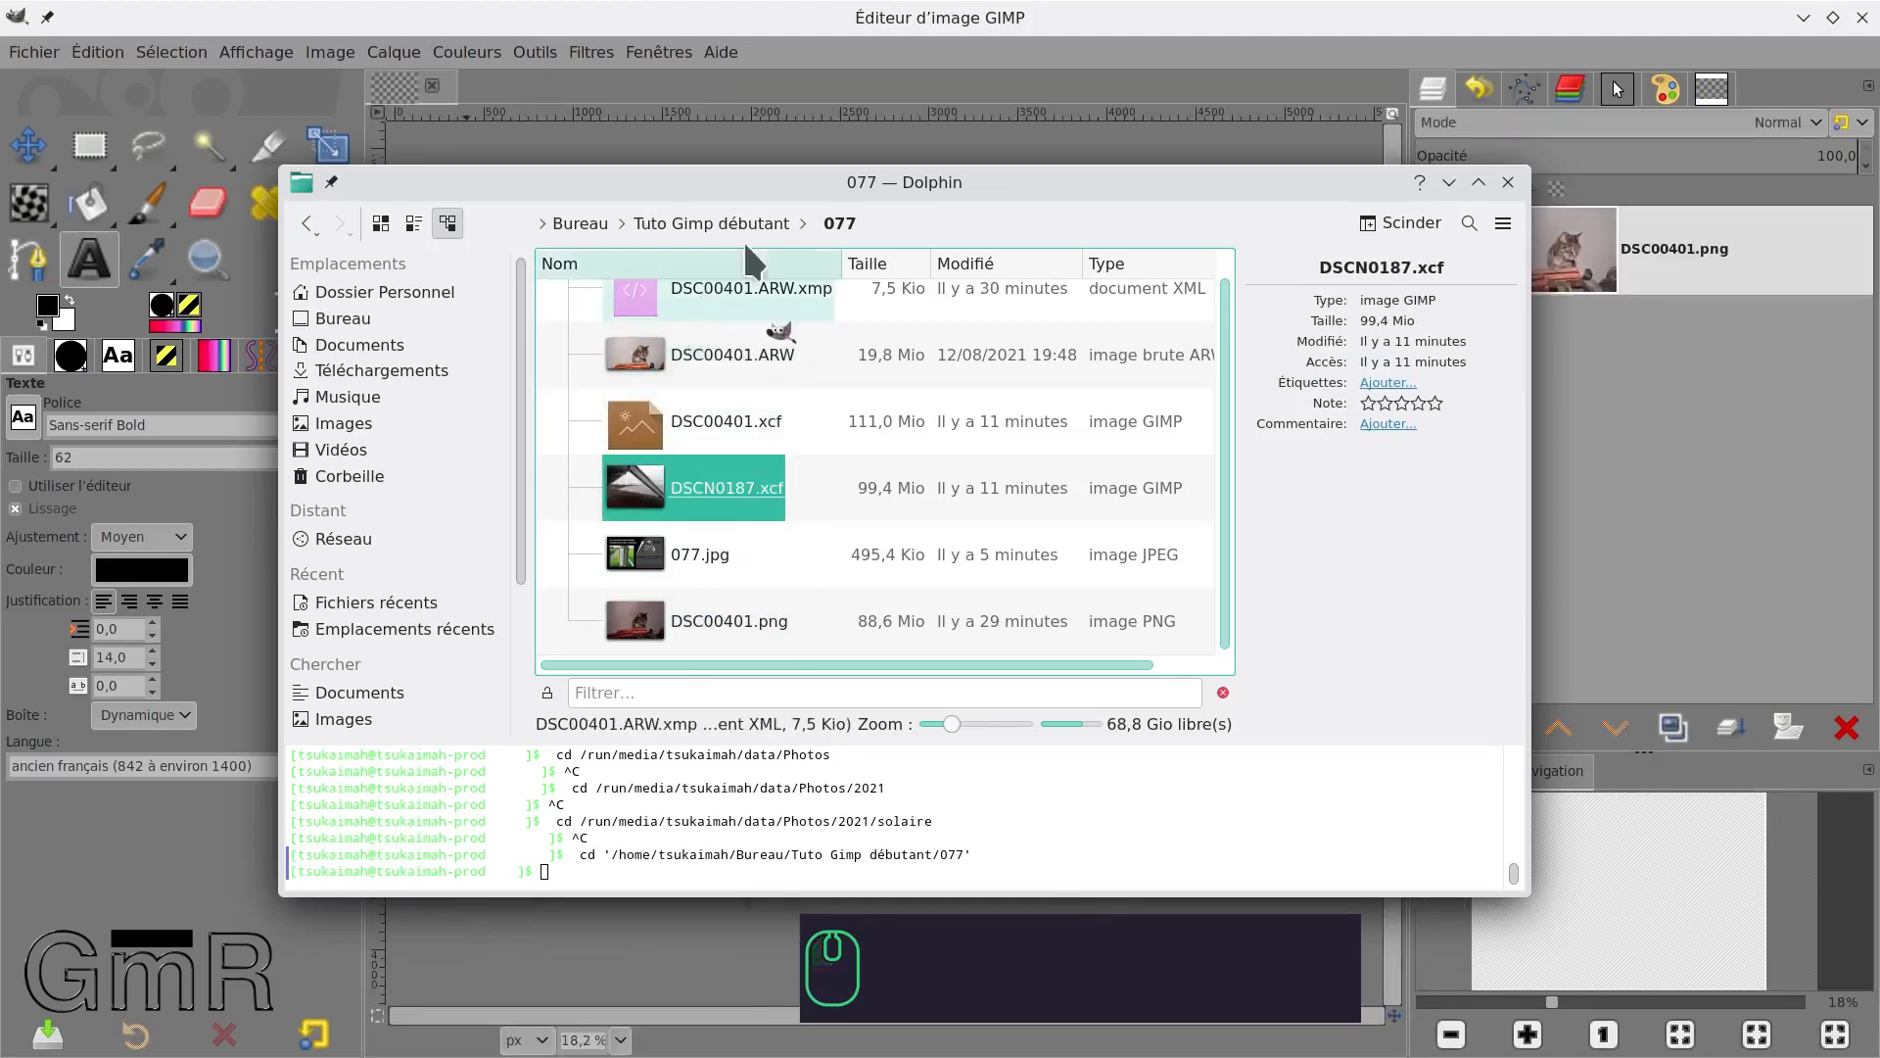
left_click_drag(1092, 183, 0, 597)
left_click(410, 102)
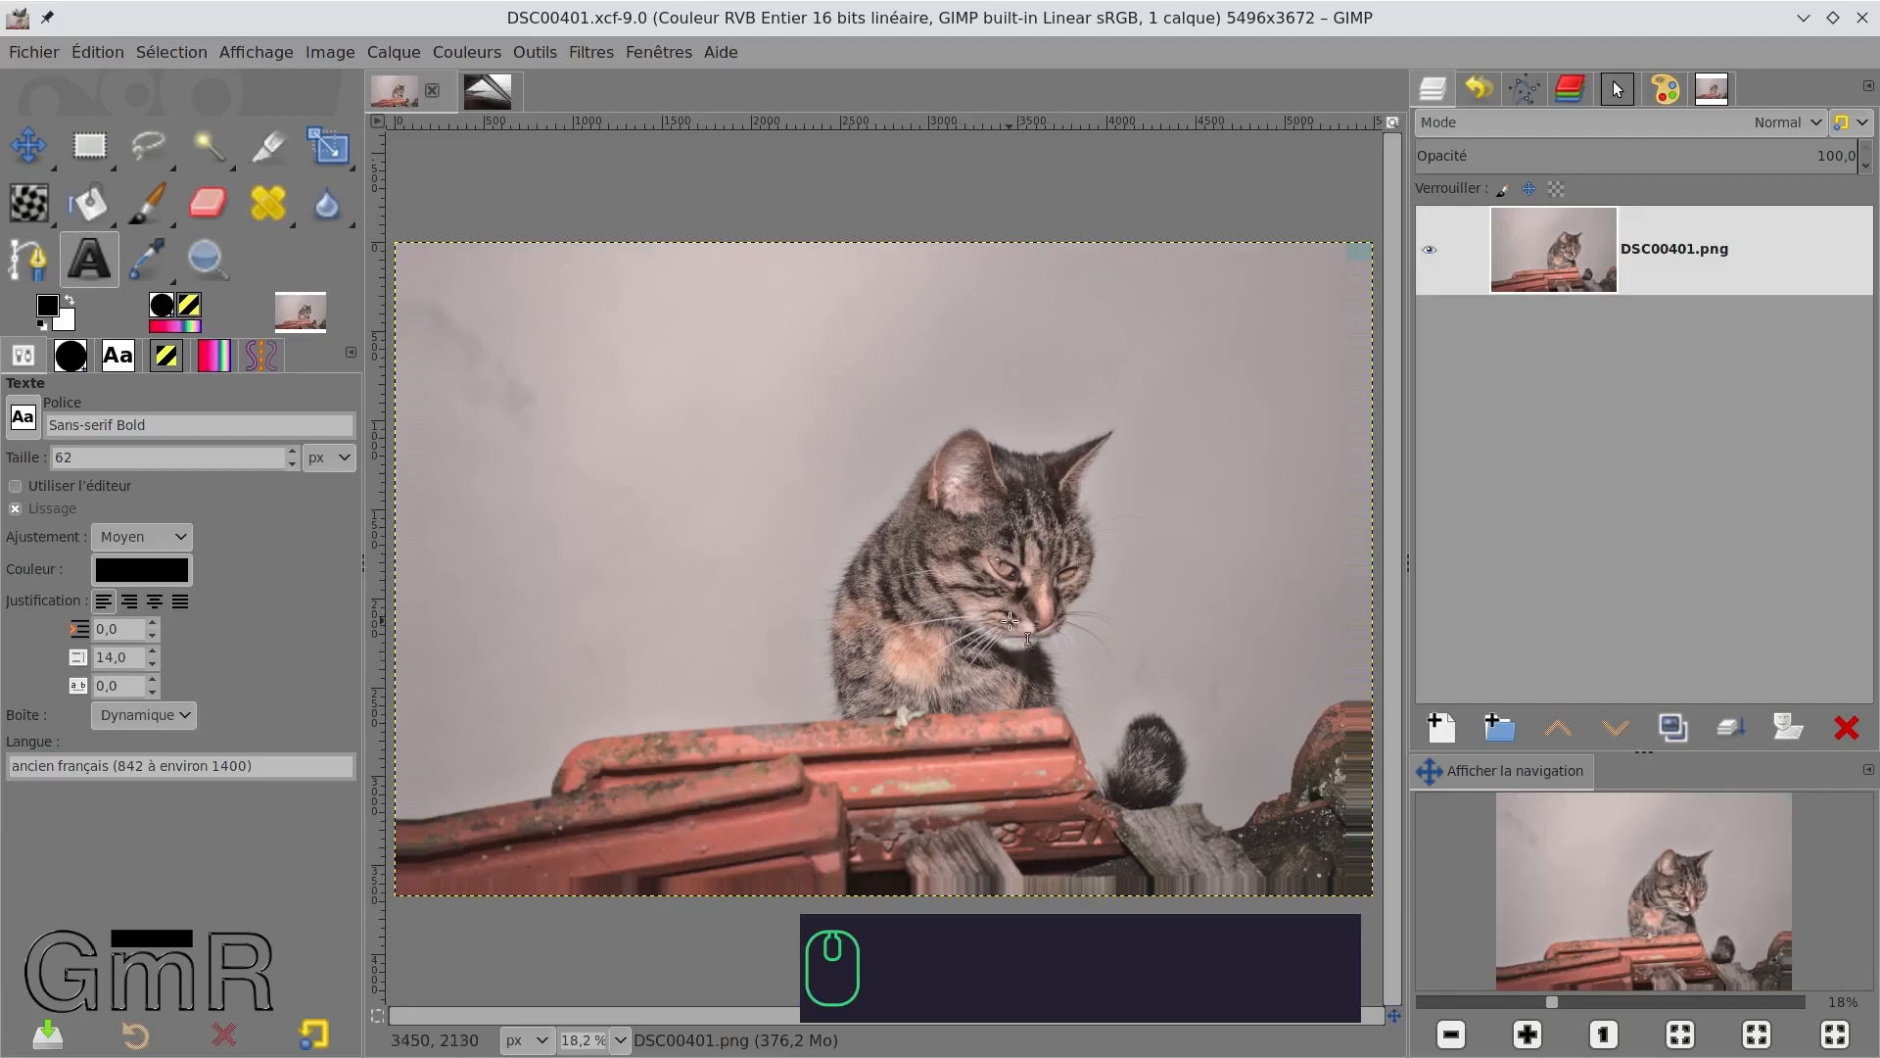
Examine the fur detail of the cat's face, tail and head up close in the photo.
scroll(1019, 615, "up", 6)
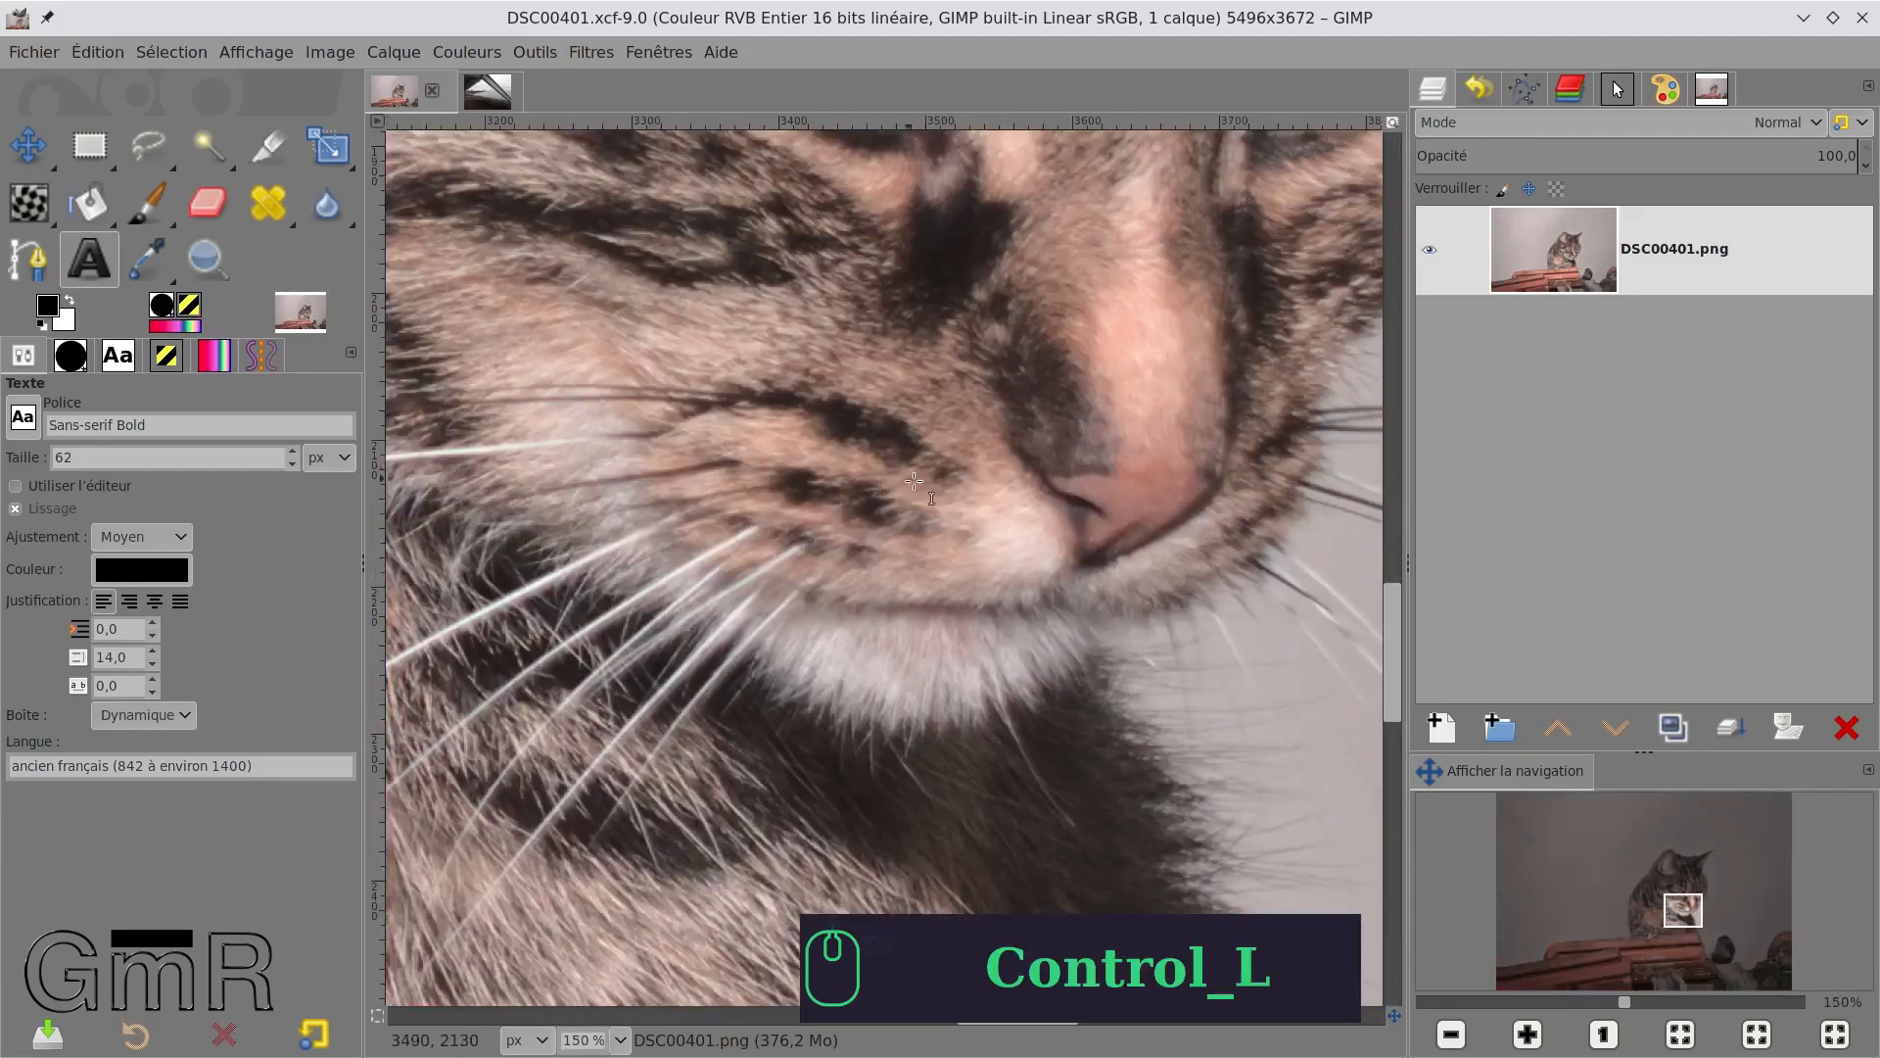
scroll(995, 628, "down", 1)
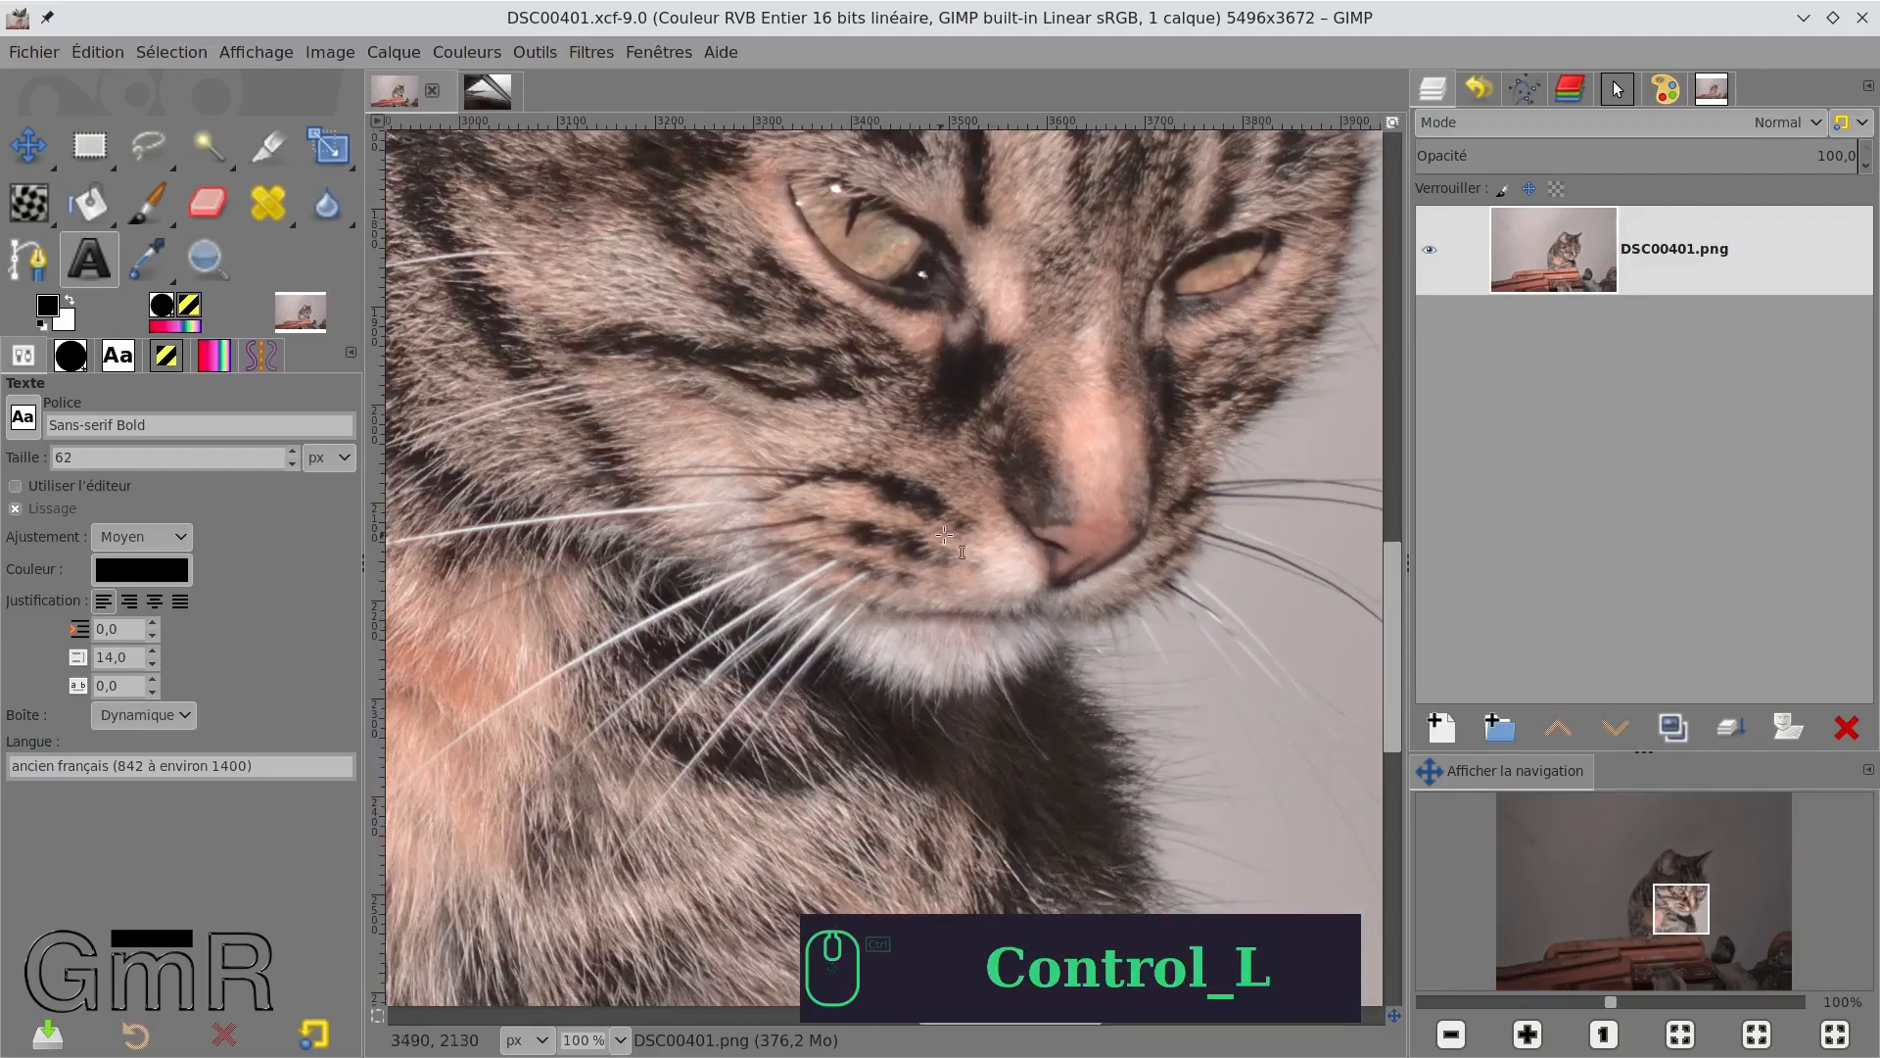
left_click_drag(925, 752, 244, 20)
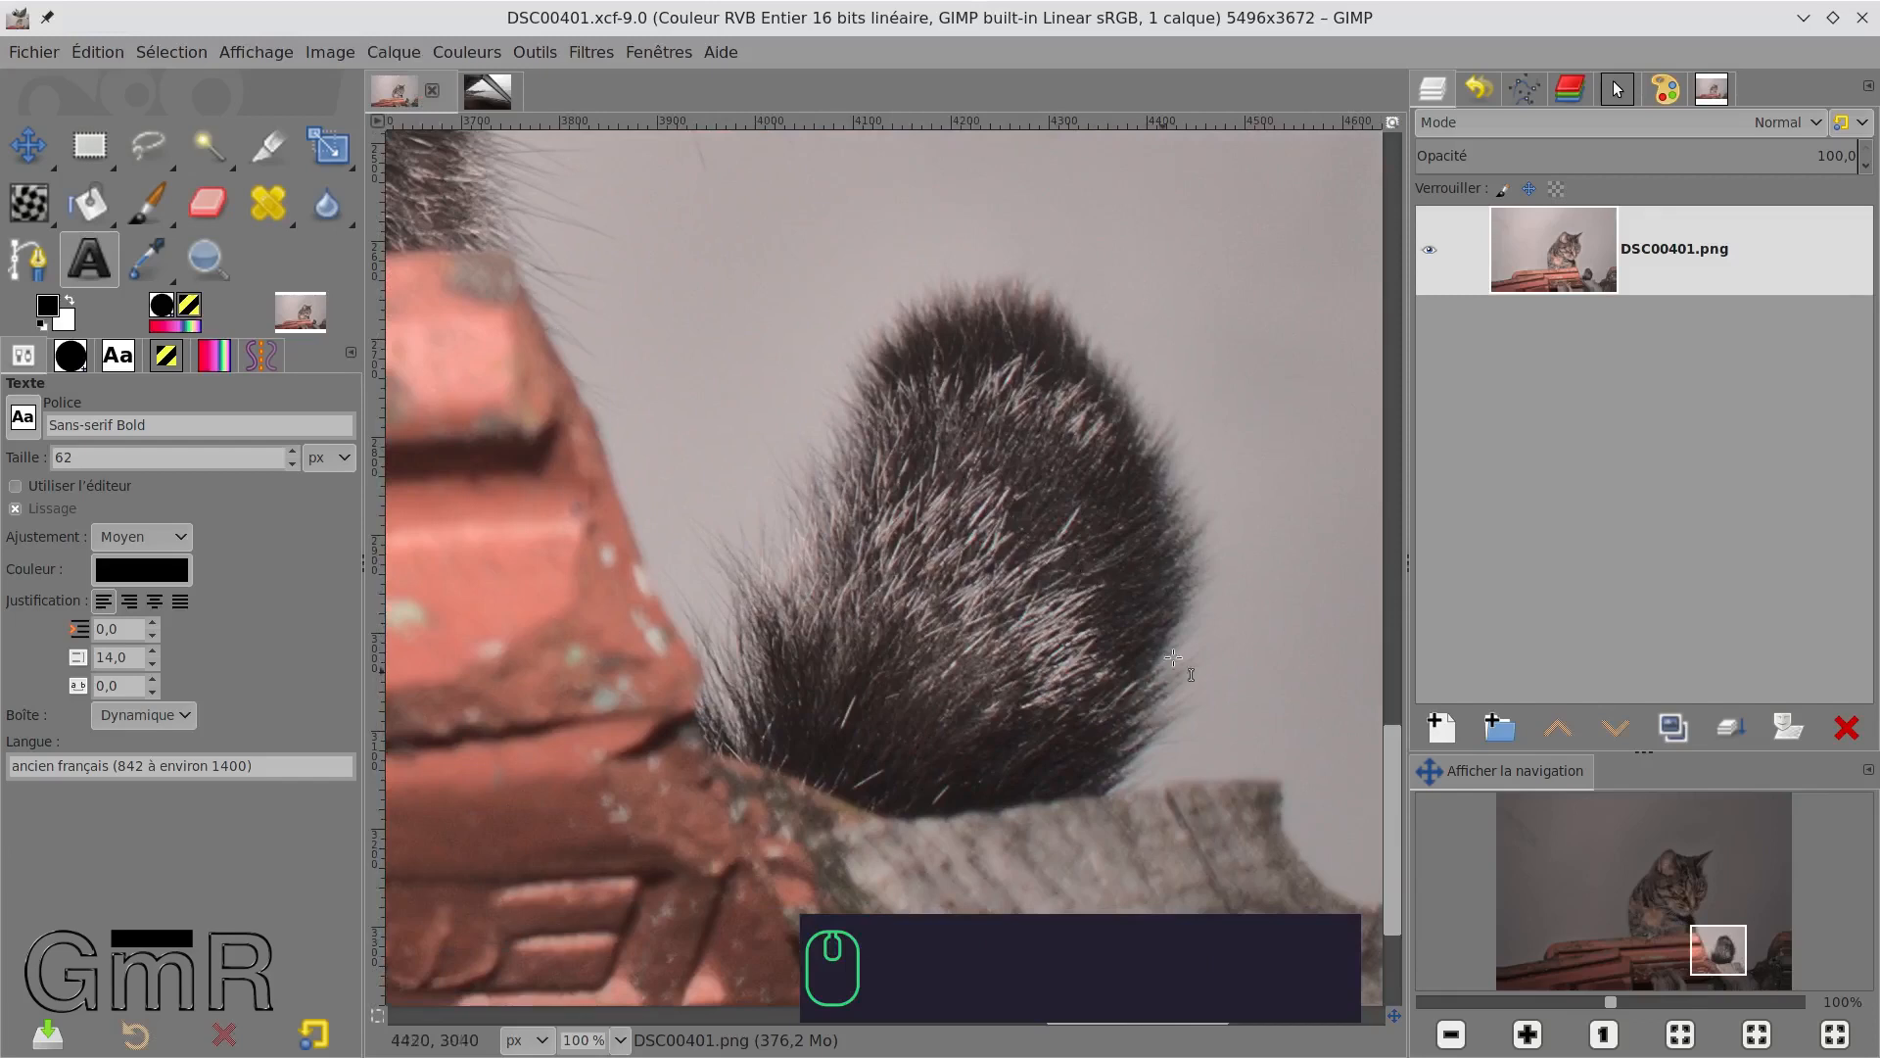
scroll(692, 614, "down", 2)
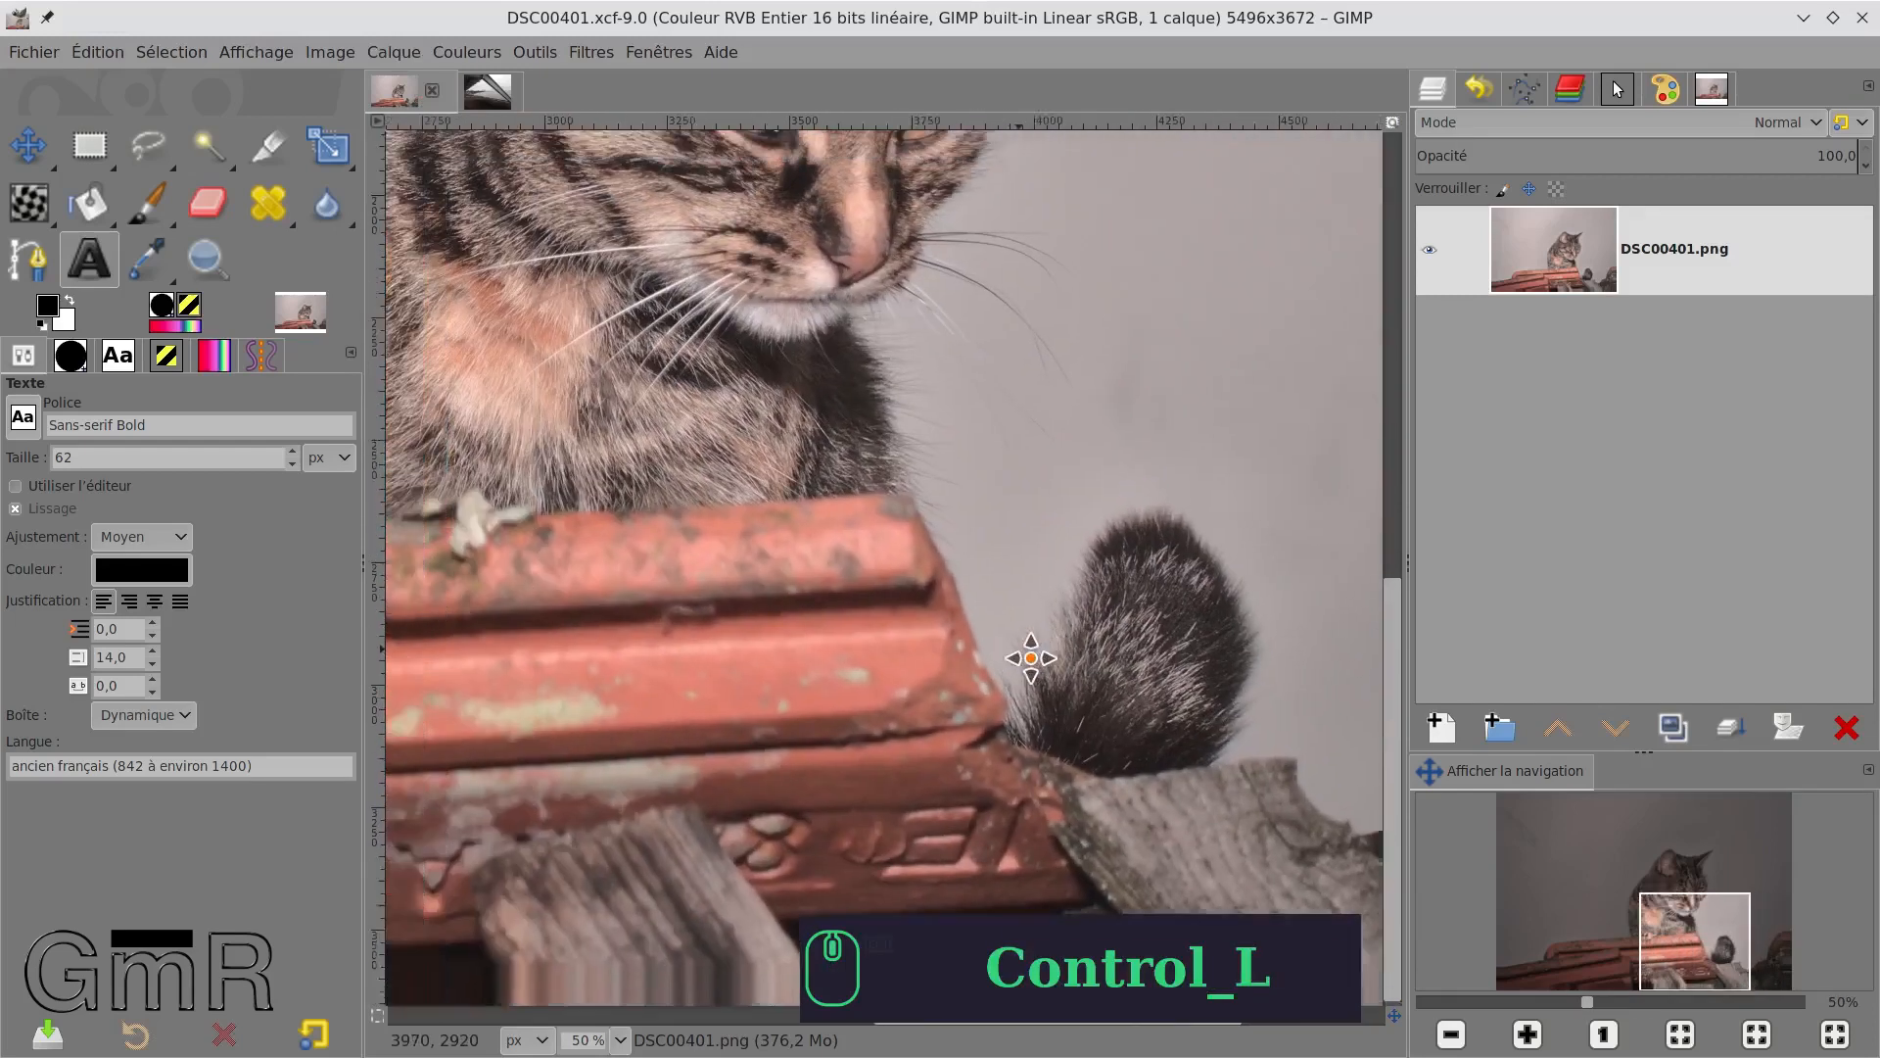
left_click_drag(1031, 658, 1181, 882)
left_click_drag(851, 501, 1052, 699)
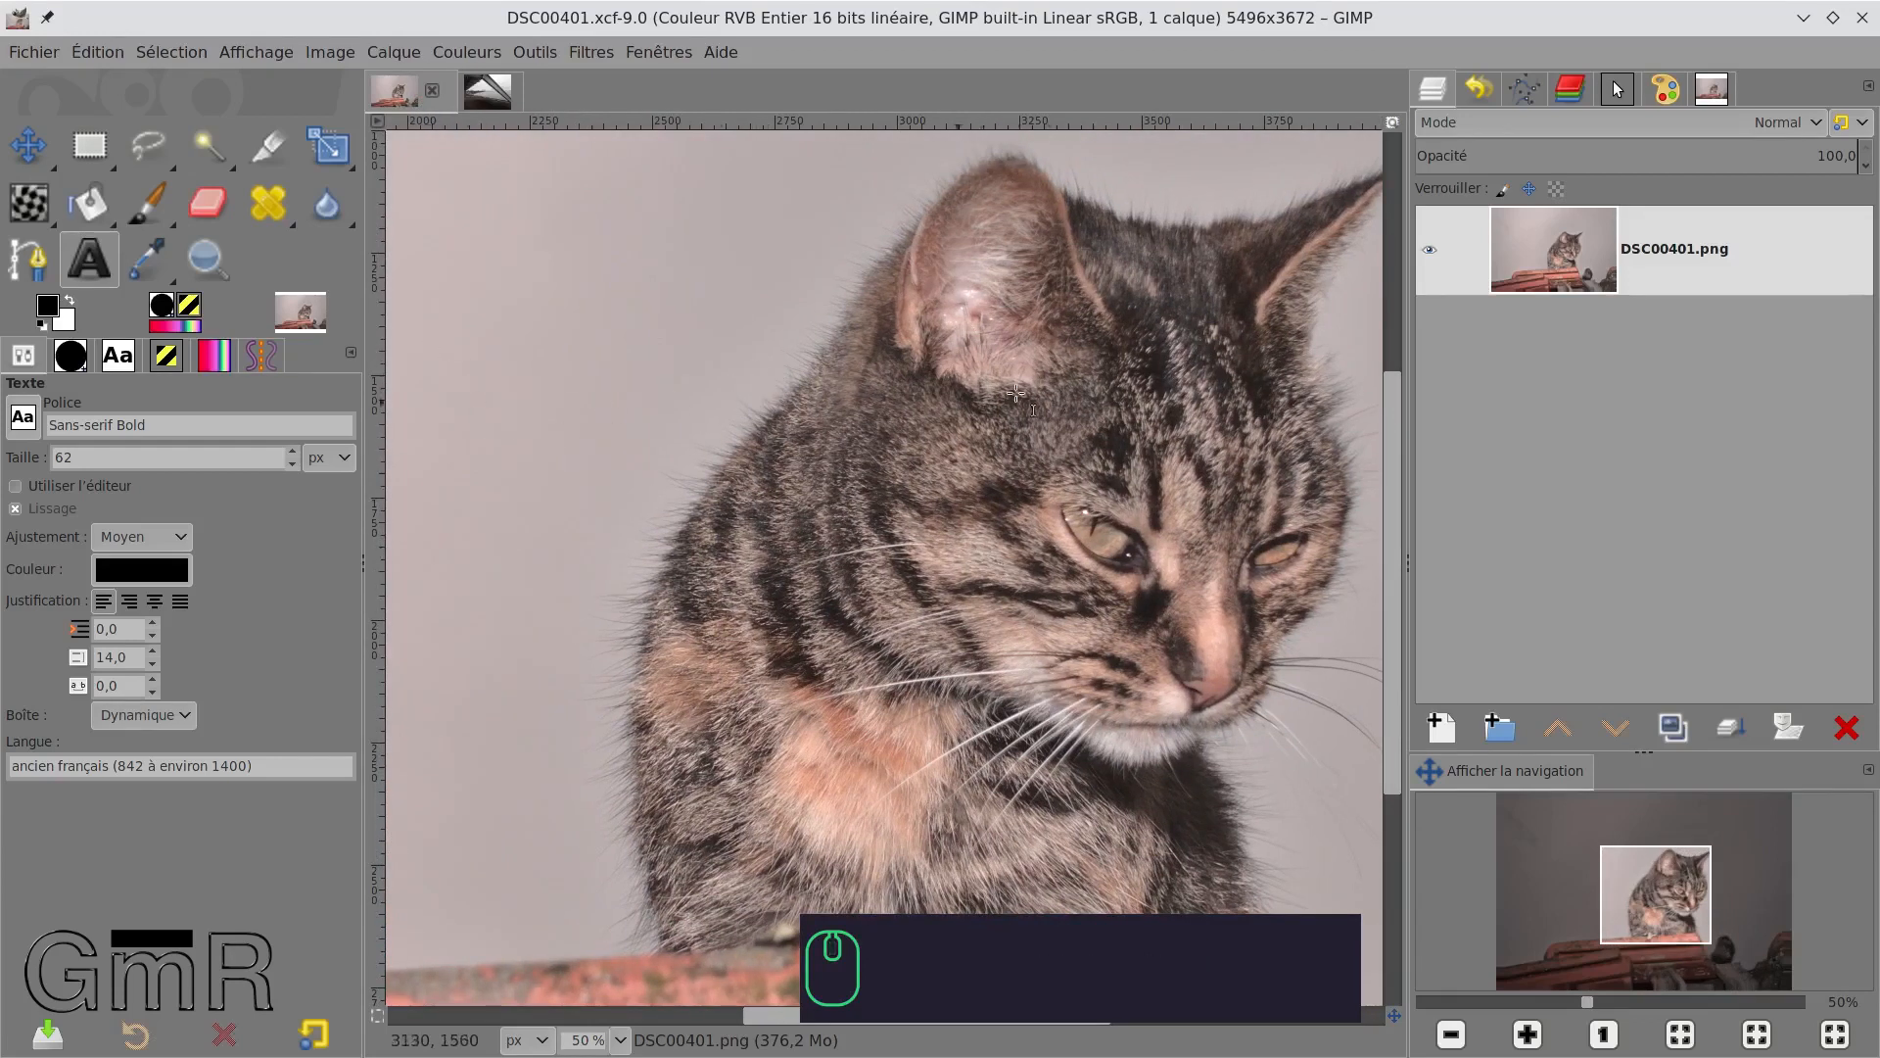
scroll(1069, 387, "down", 3, "ctrl")
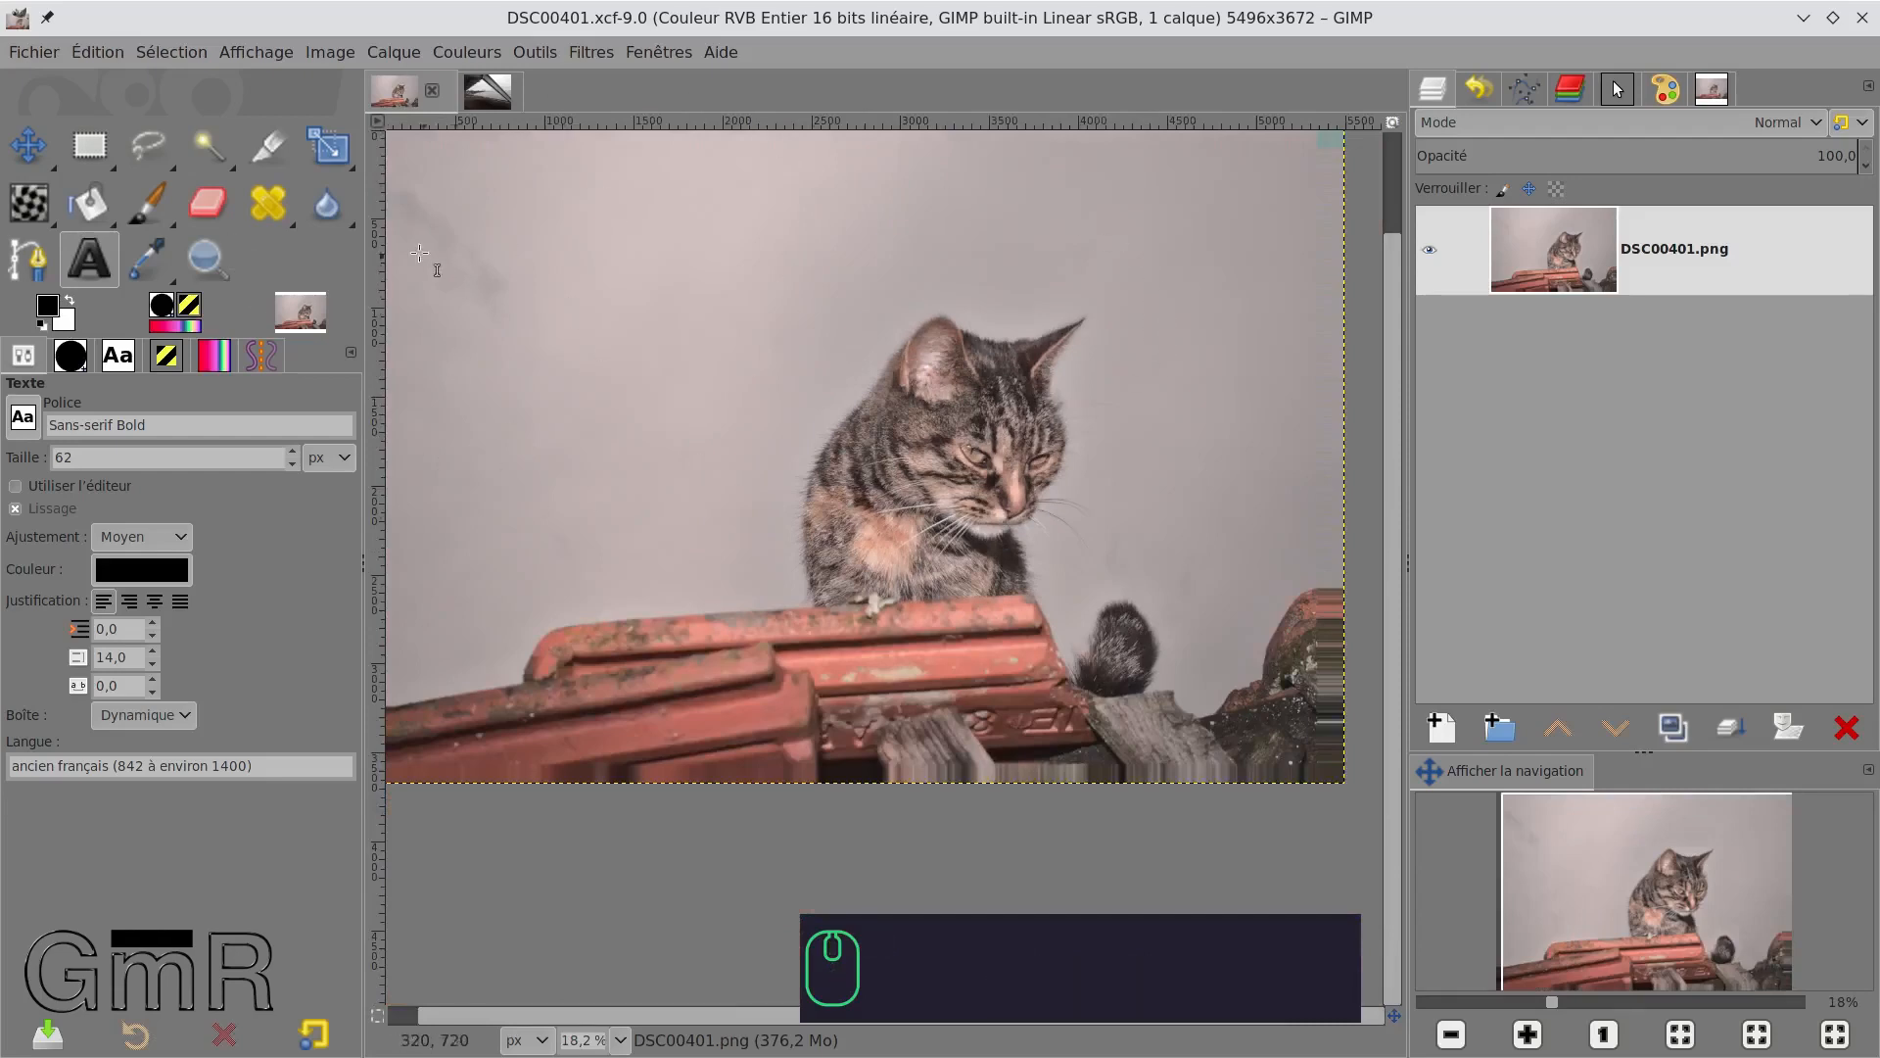
Examine the dark mark on the wall and the left border of the cat photo up close.
scroll(481, 260, "up", 1, "ctrl")
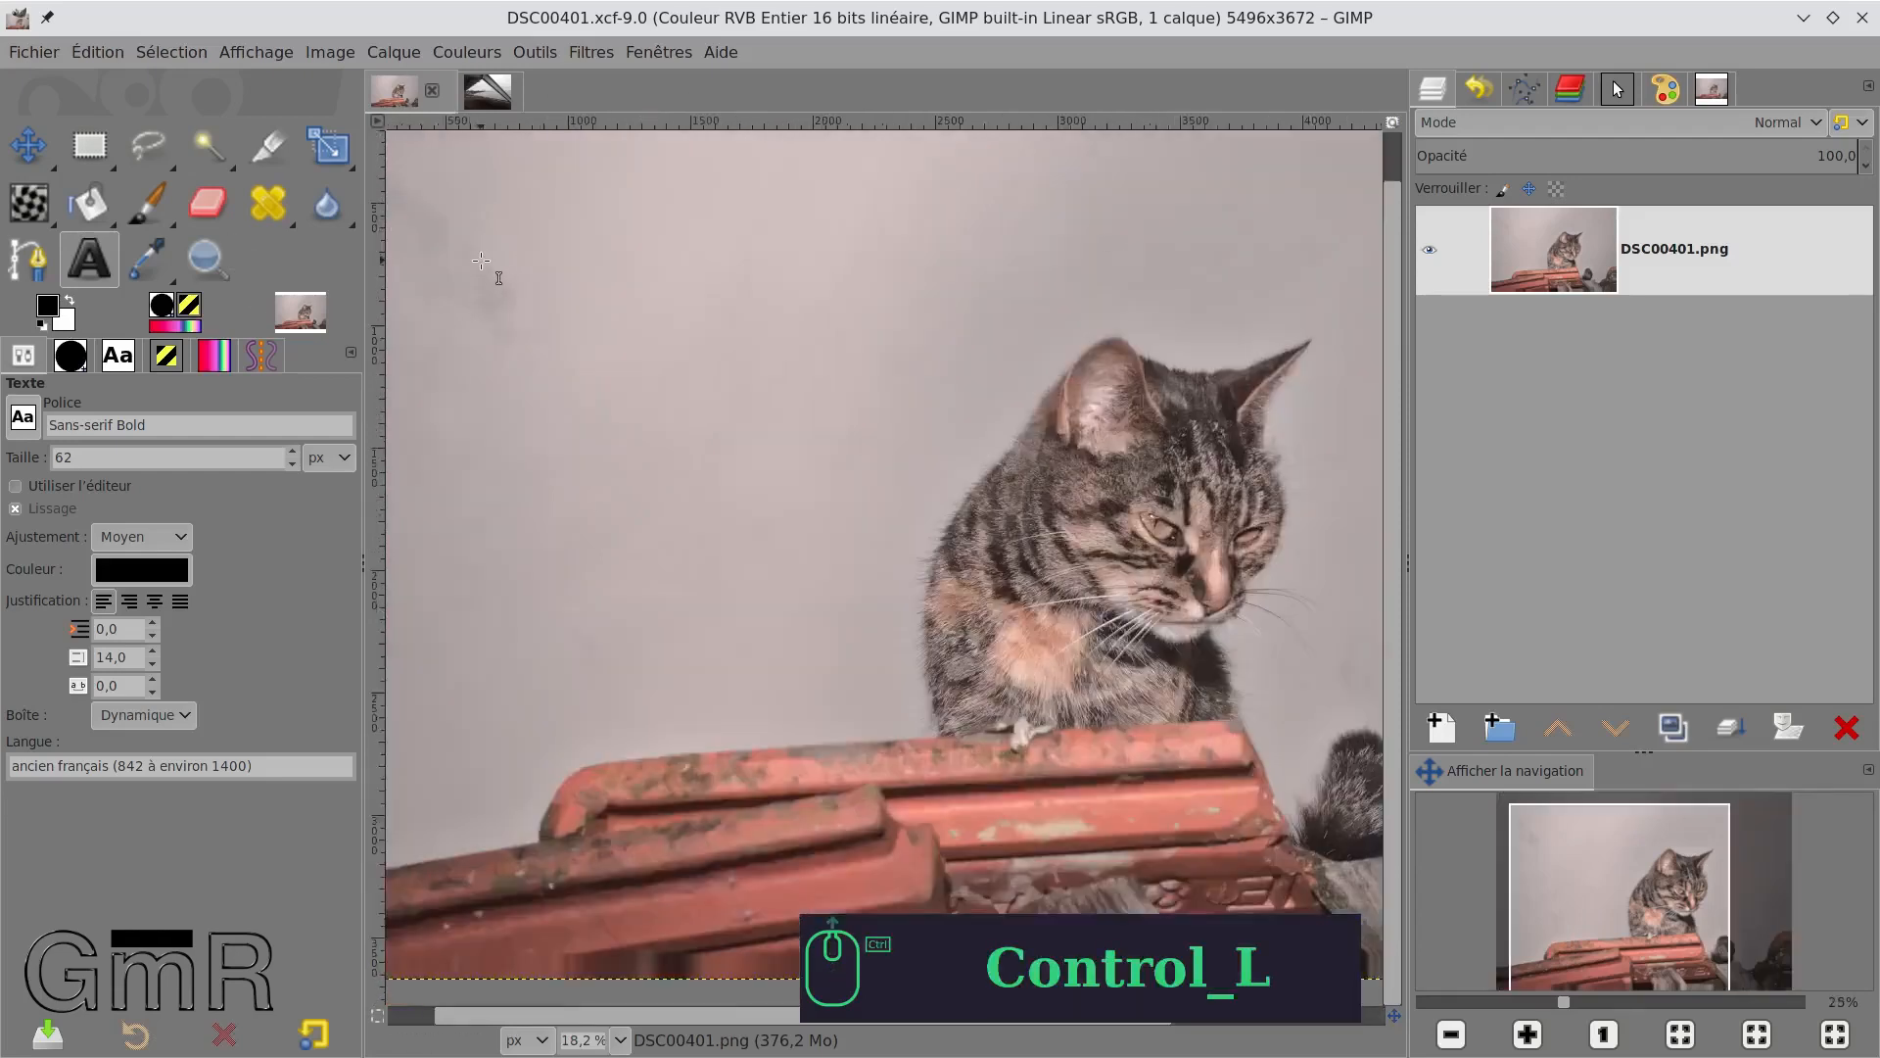
scroll(481, 260, "up", 4, "ctrl")
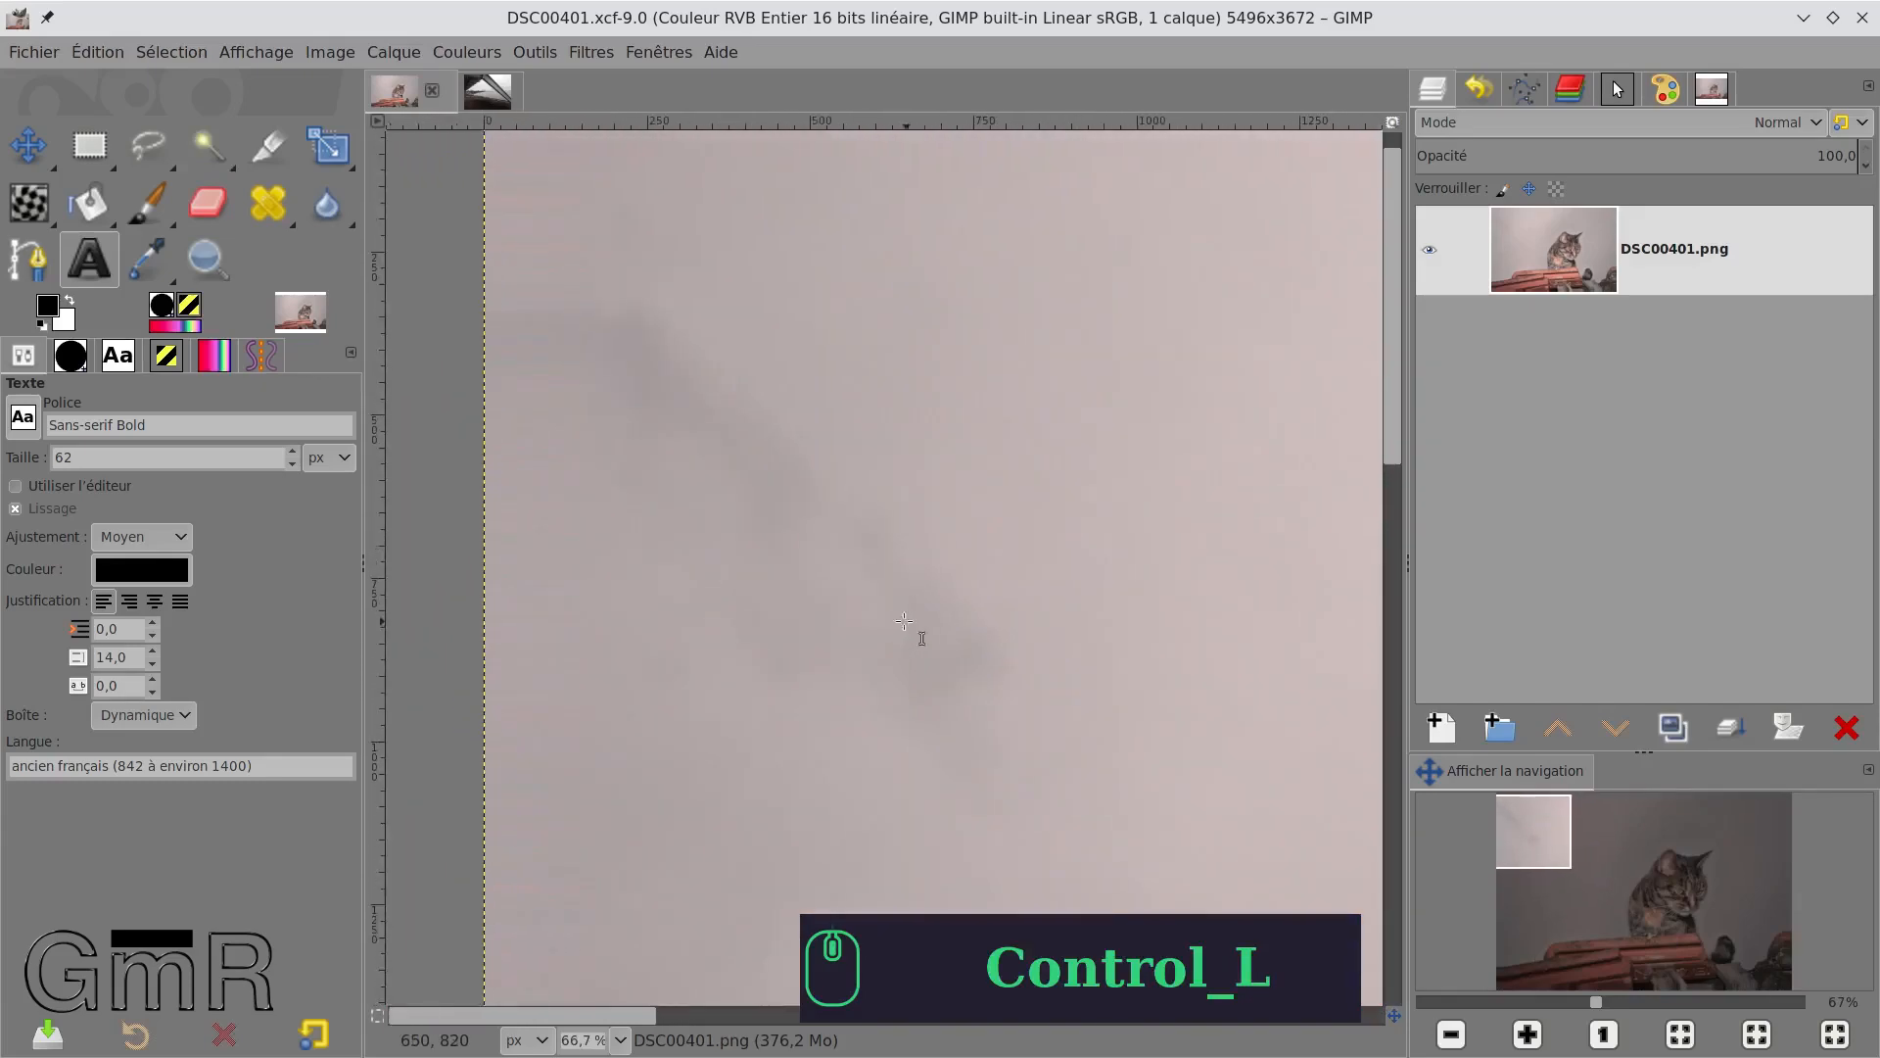
scroll(751, 445, "down", 2, "ctrl")
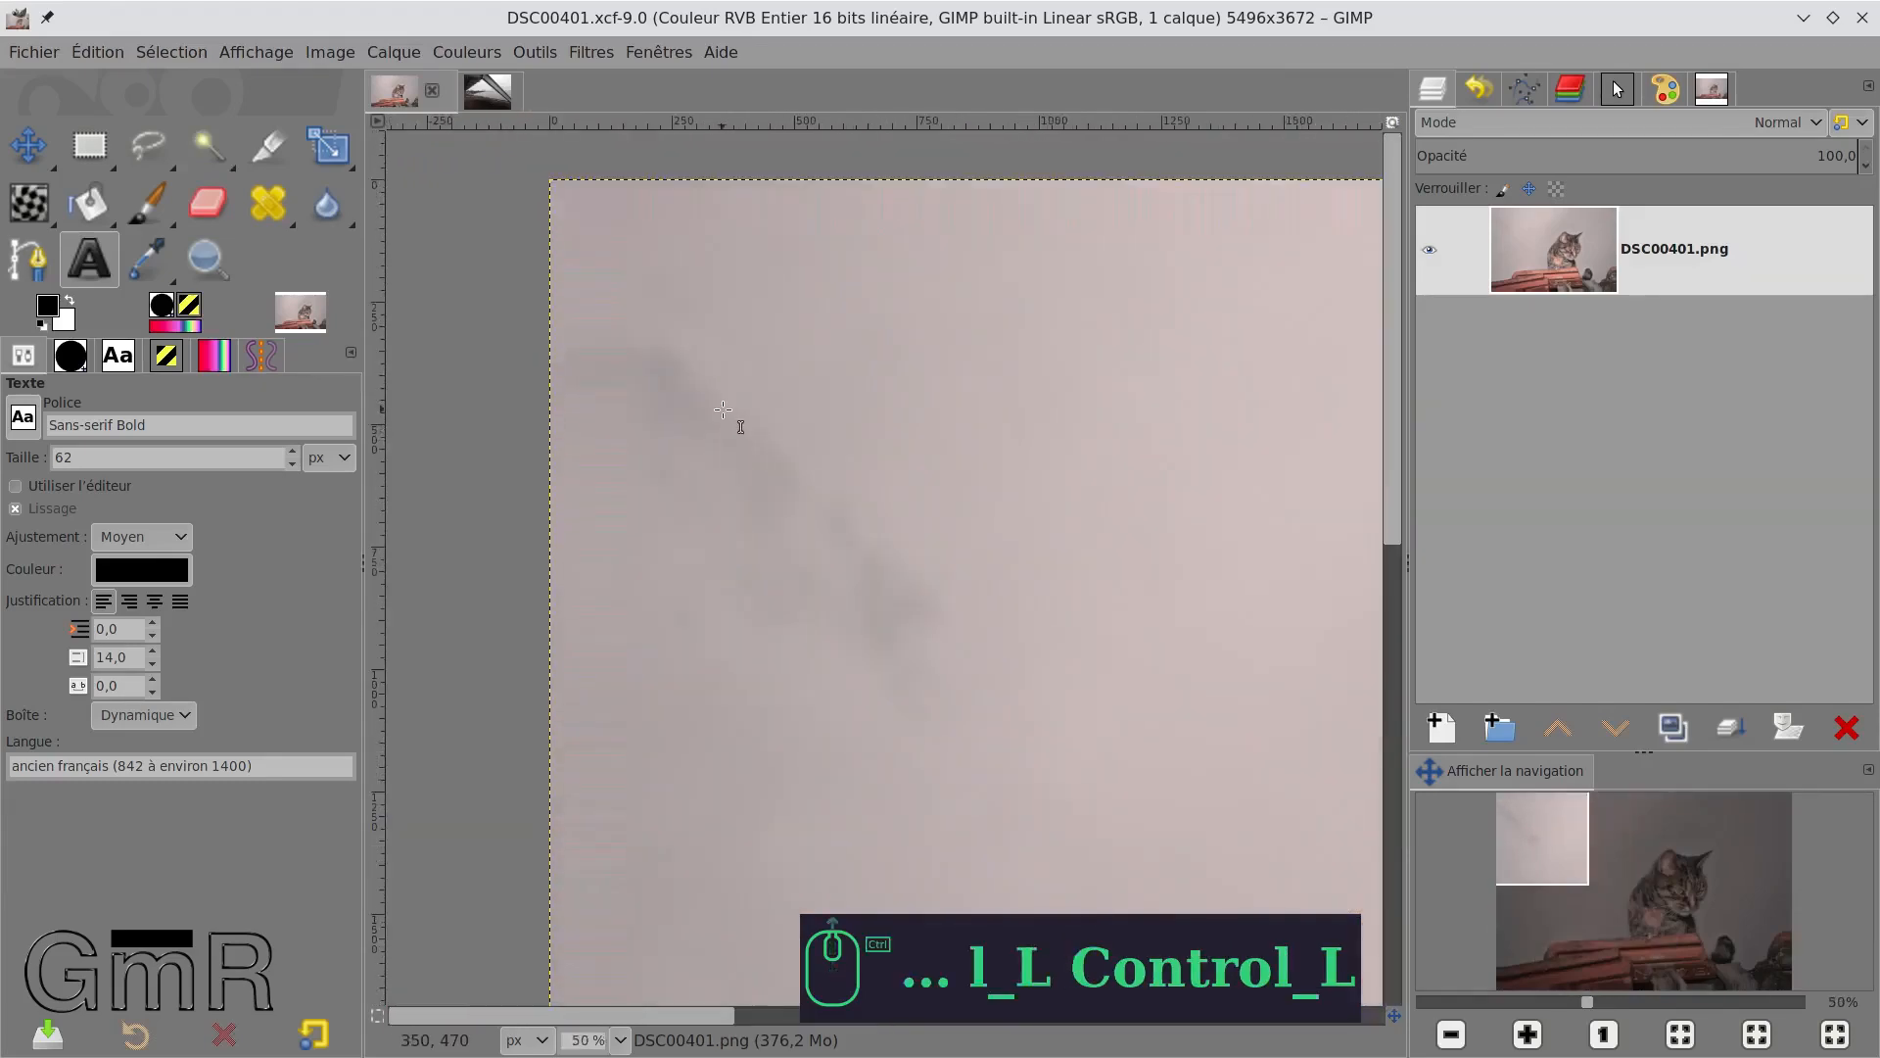
scroll(723, 409, "up", 2, "ctrl")
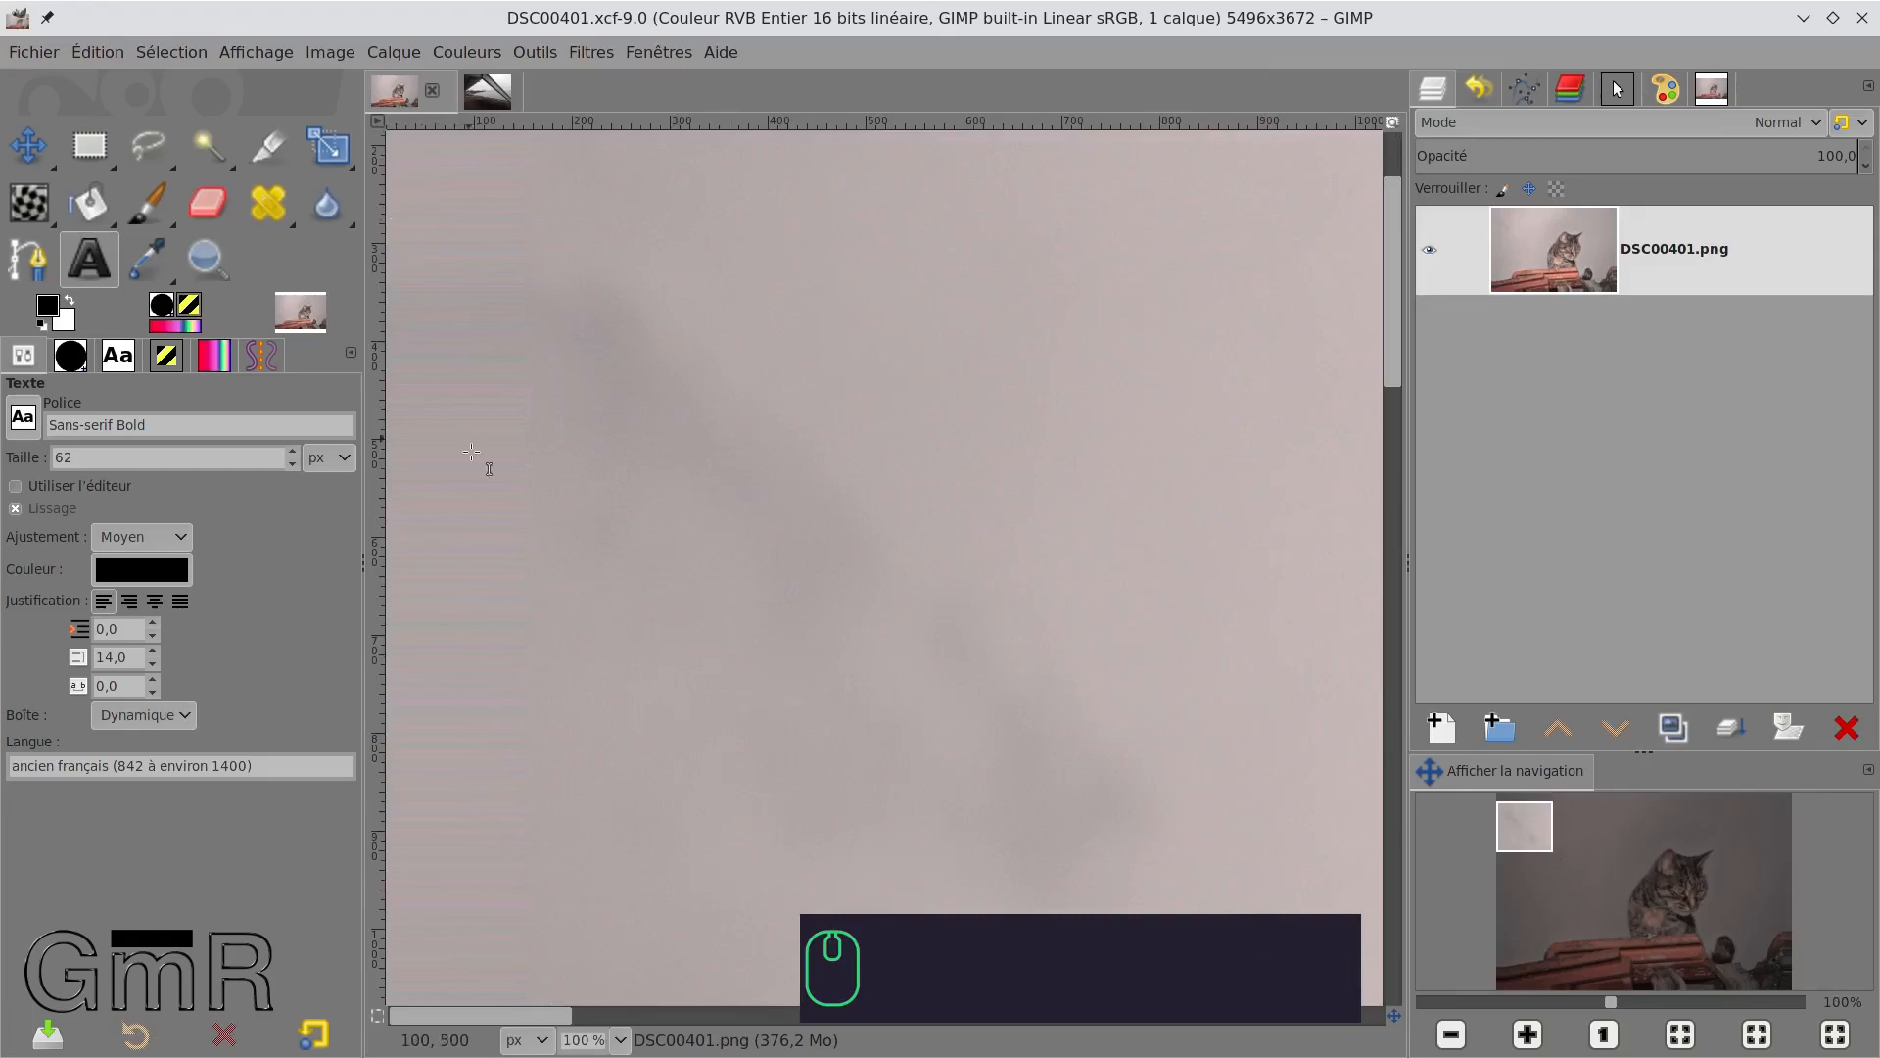
scroll(505, 636, "down", 10)
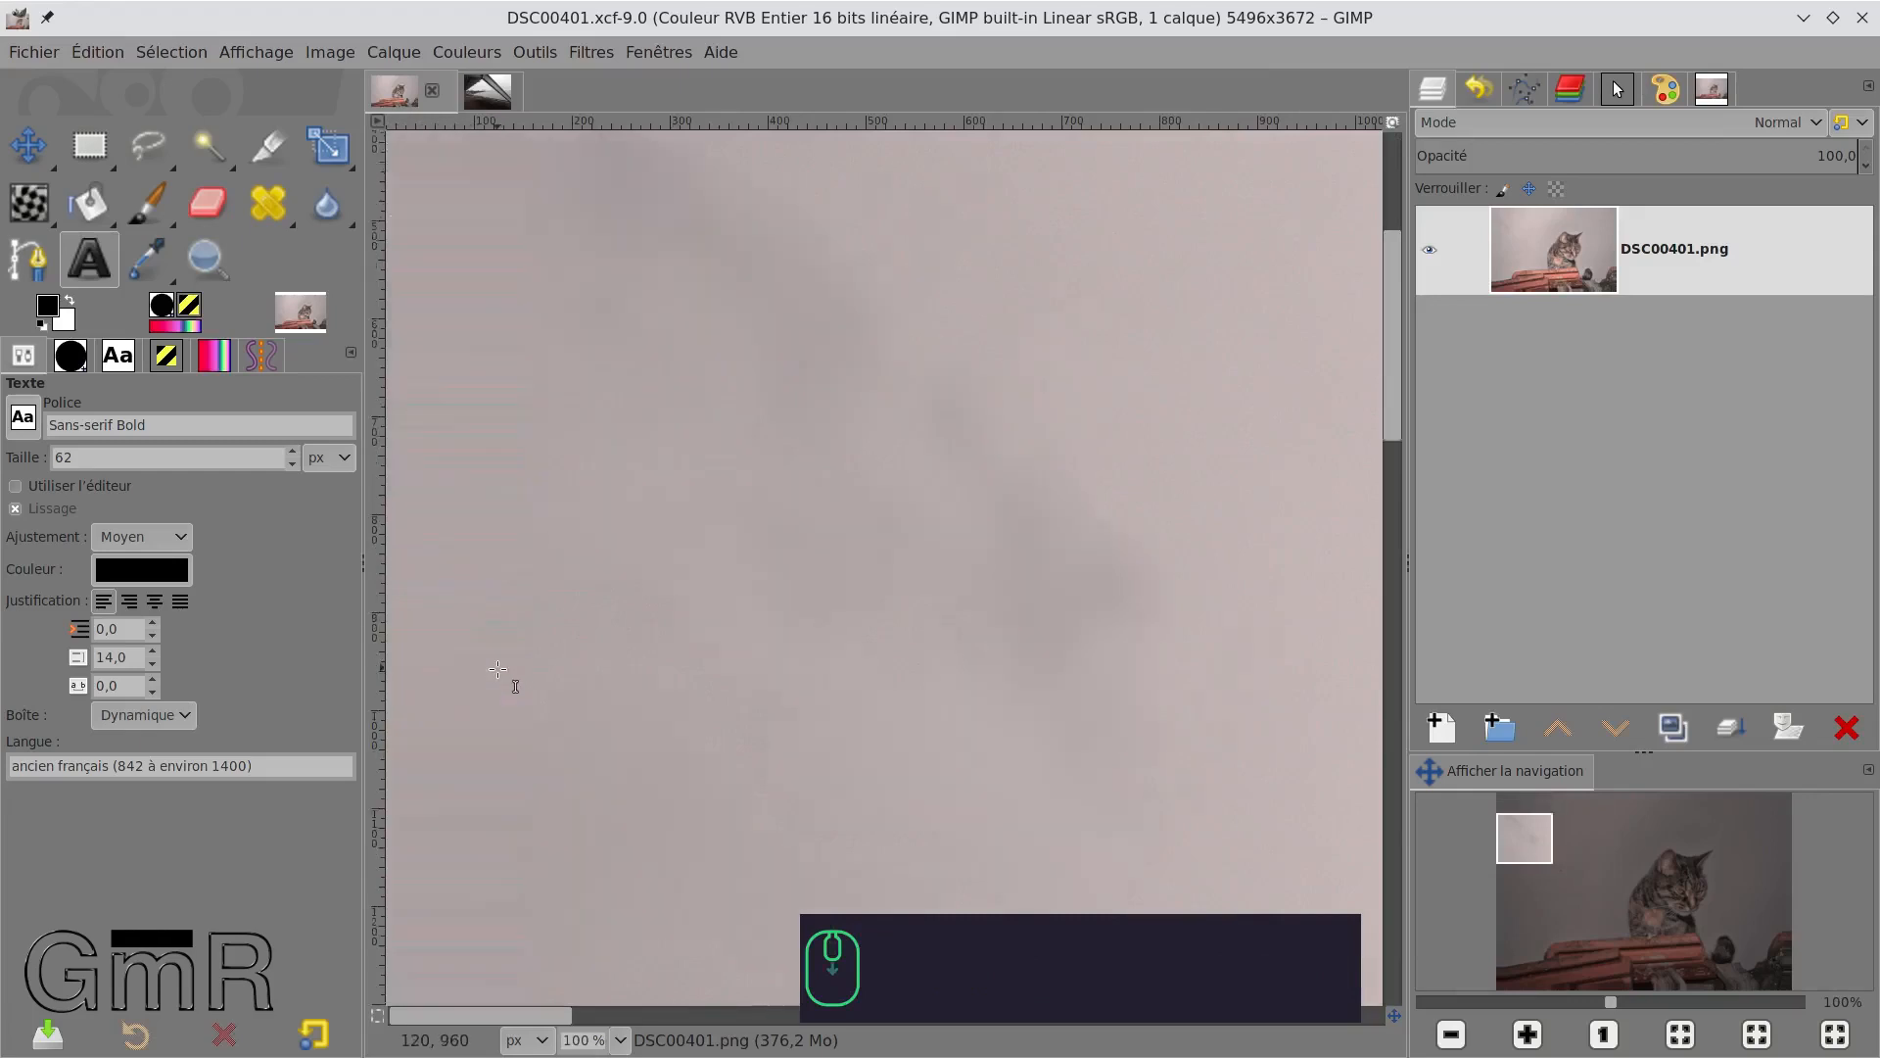
Inspect the right border of the cat photo from its upper corner down to the lower one, and return to the whole picture.
left_click_drag(885, 526, 93, 896)
left_click_drag(965, 446, 105, 590)
left_click_drag(941, 396, 2, 1038)
left_click_drag(1300, 410, 224, 1054)
left_click_drag(1079, 299, 555, 904)
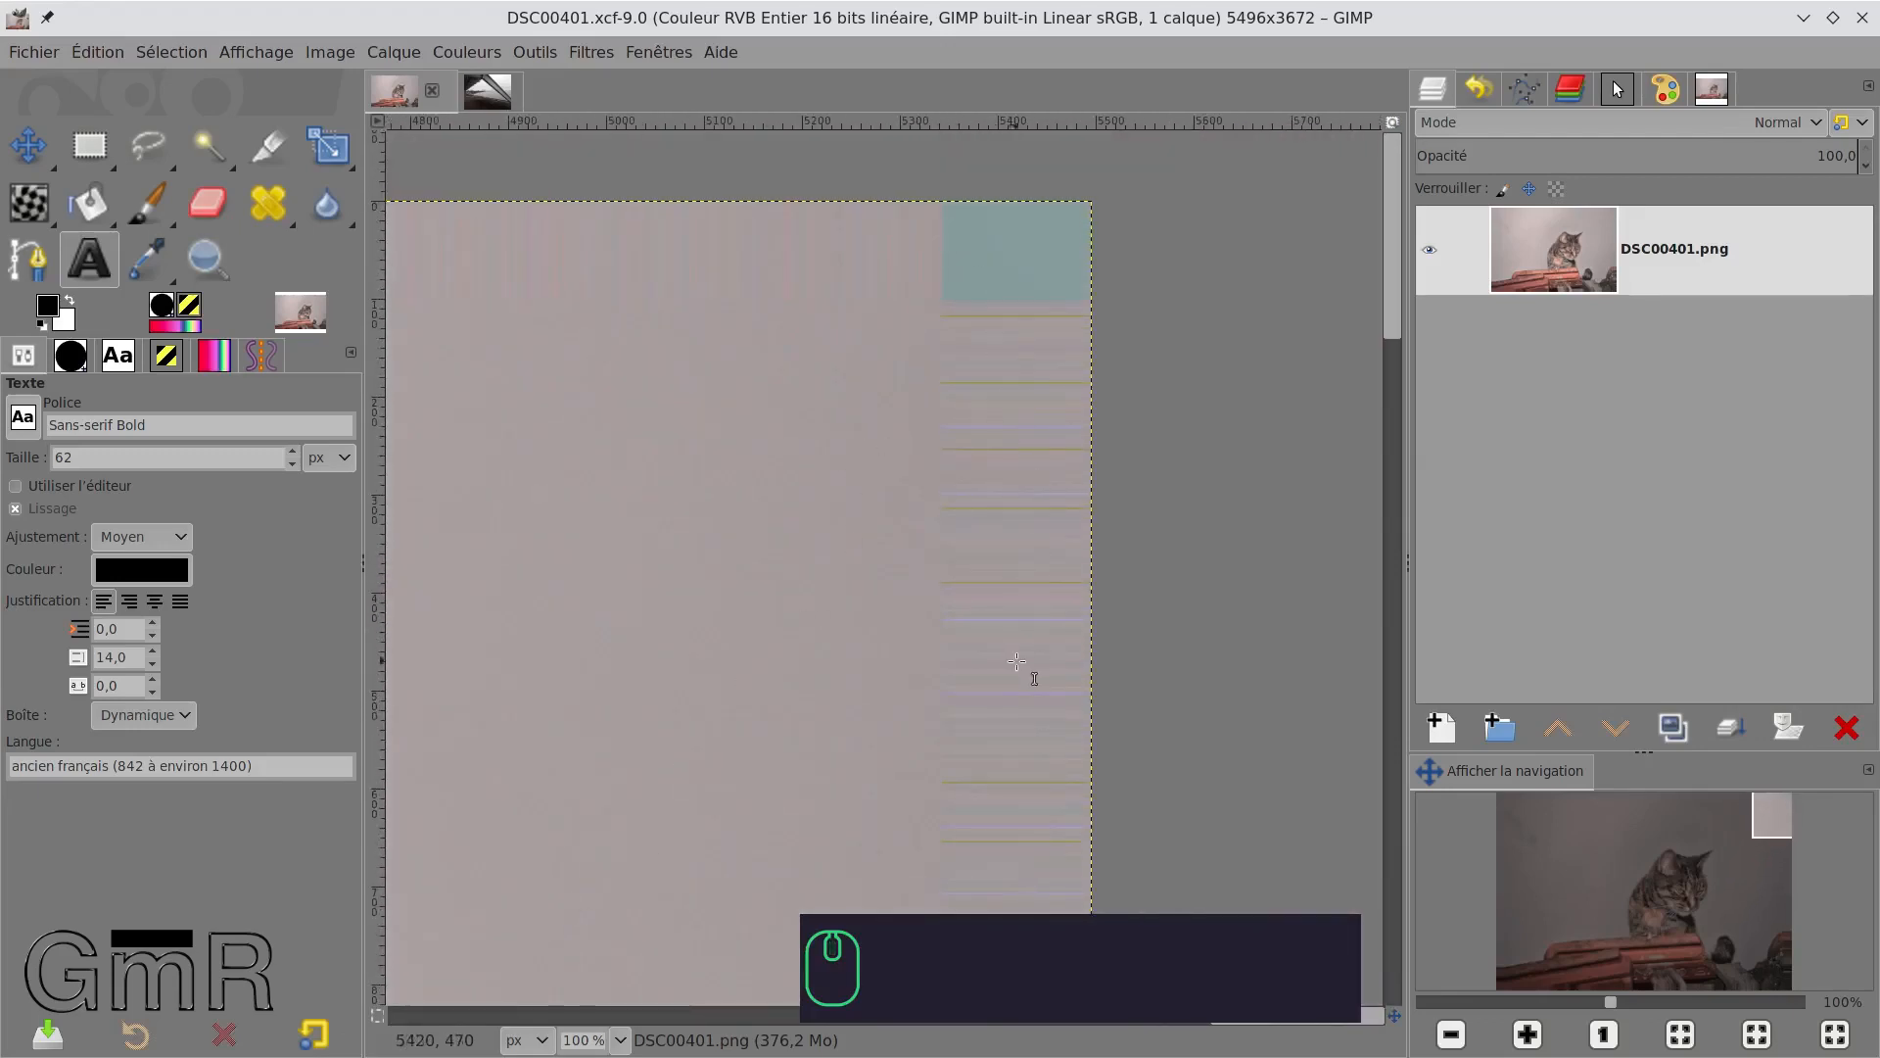
scroll(1020, 277, "down", 20)
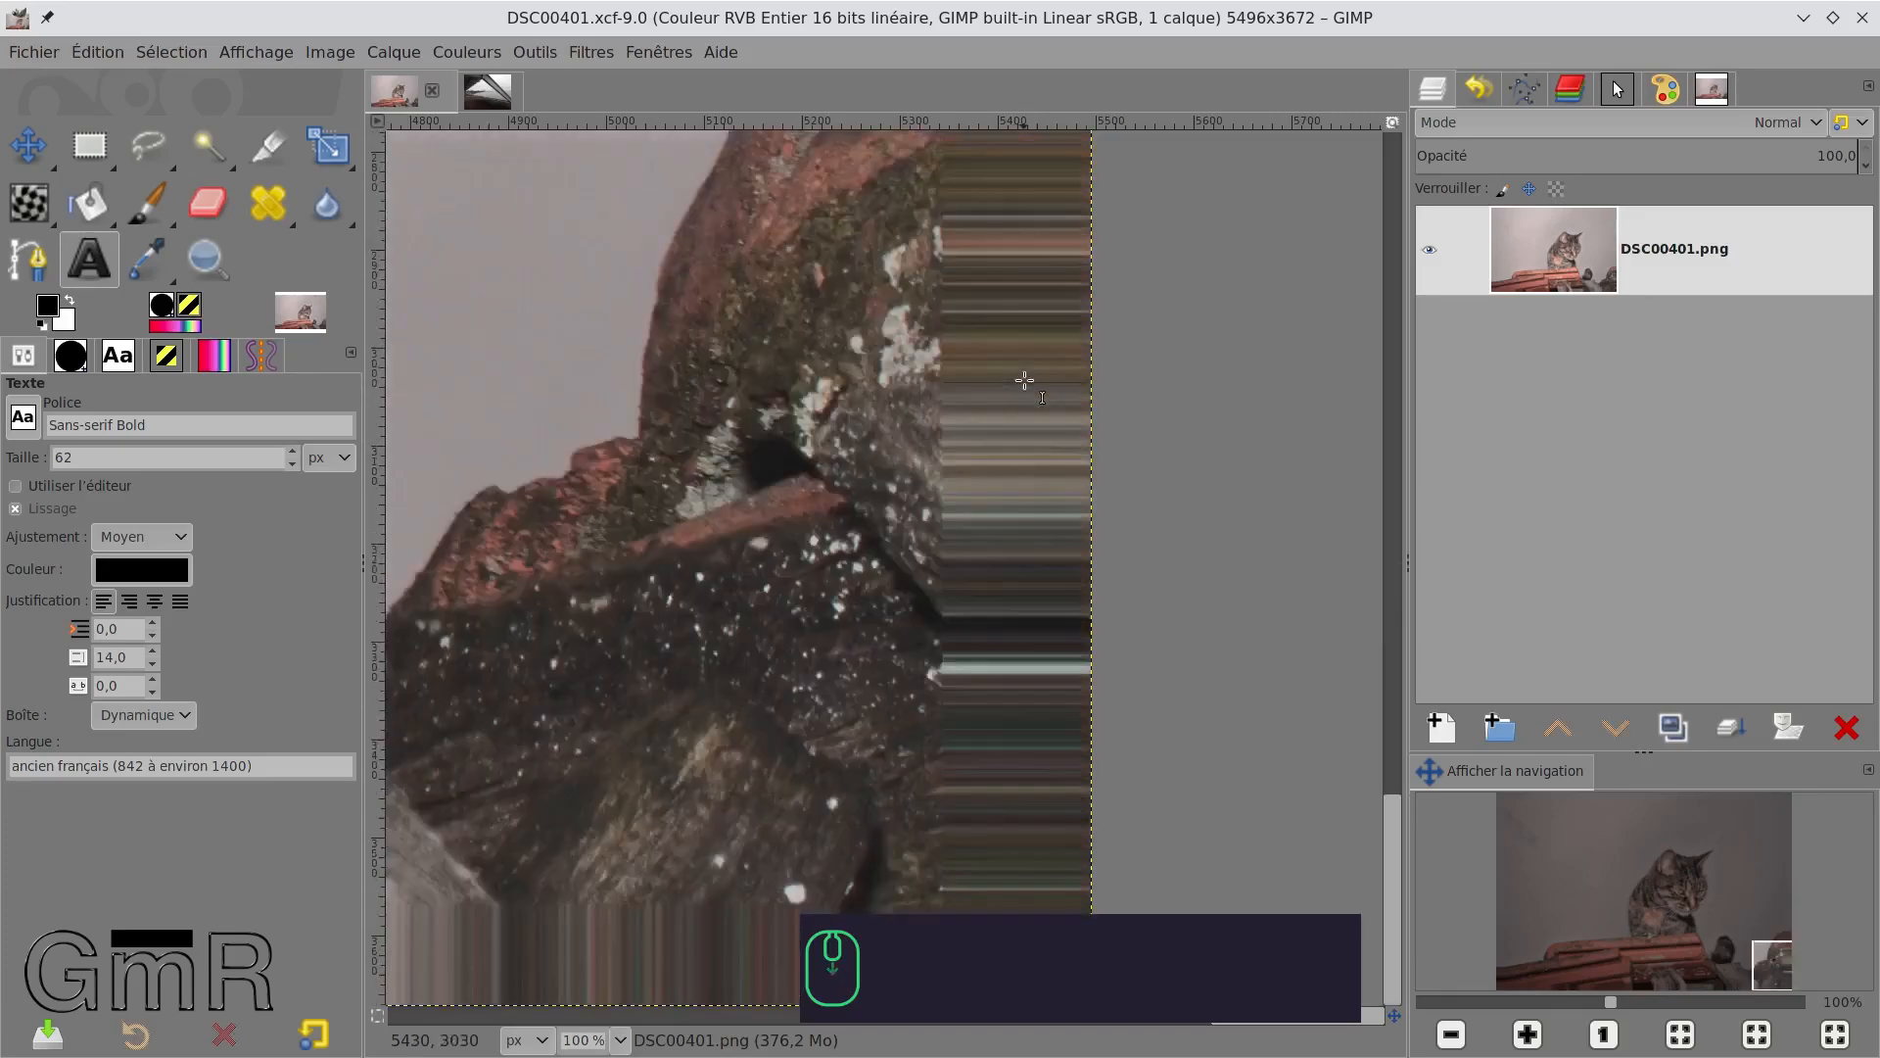
scroll(1020, 436, "down", 1, "ctrl")
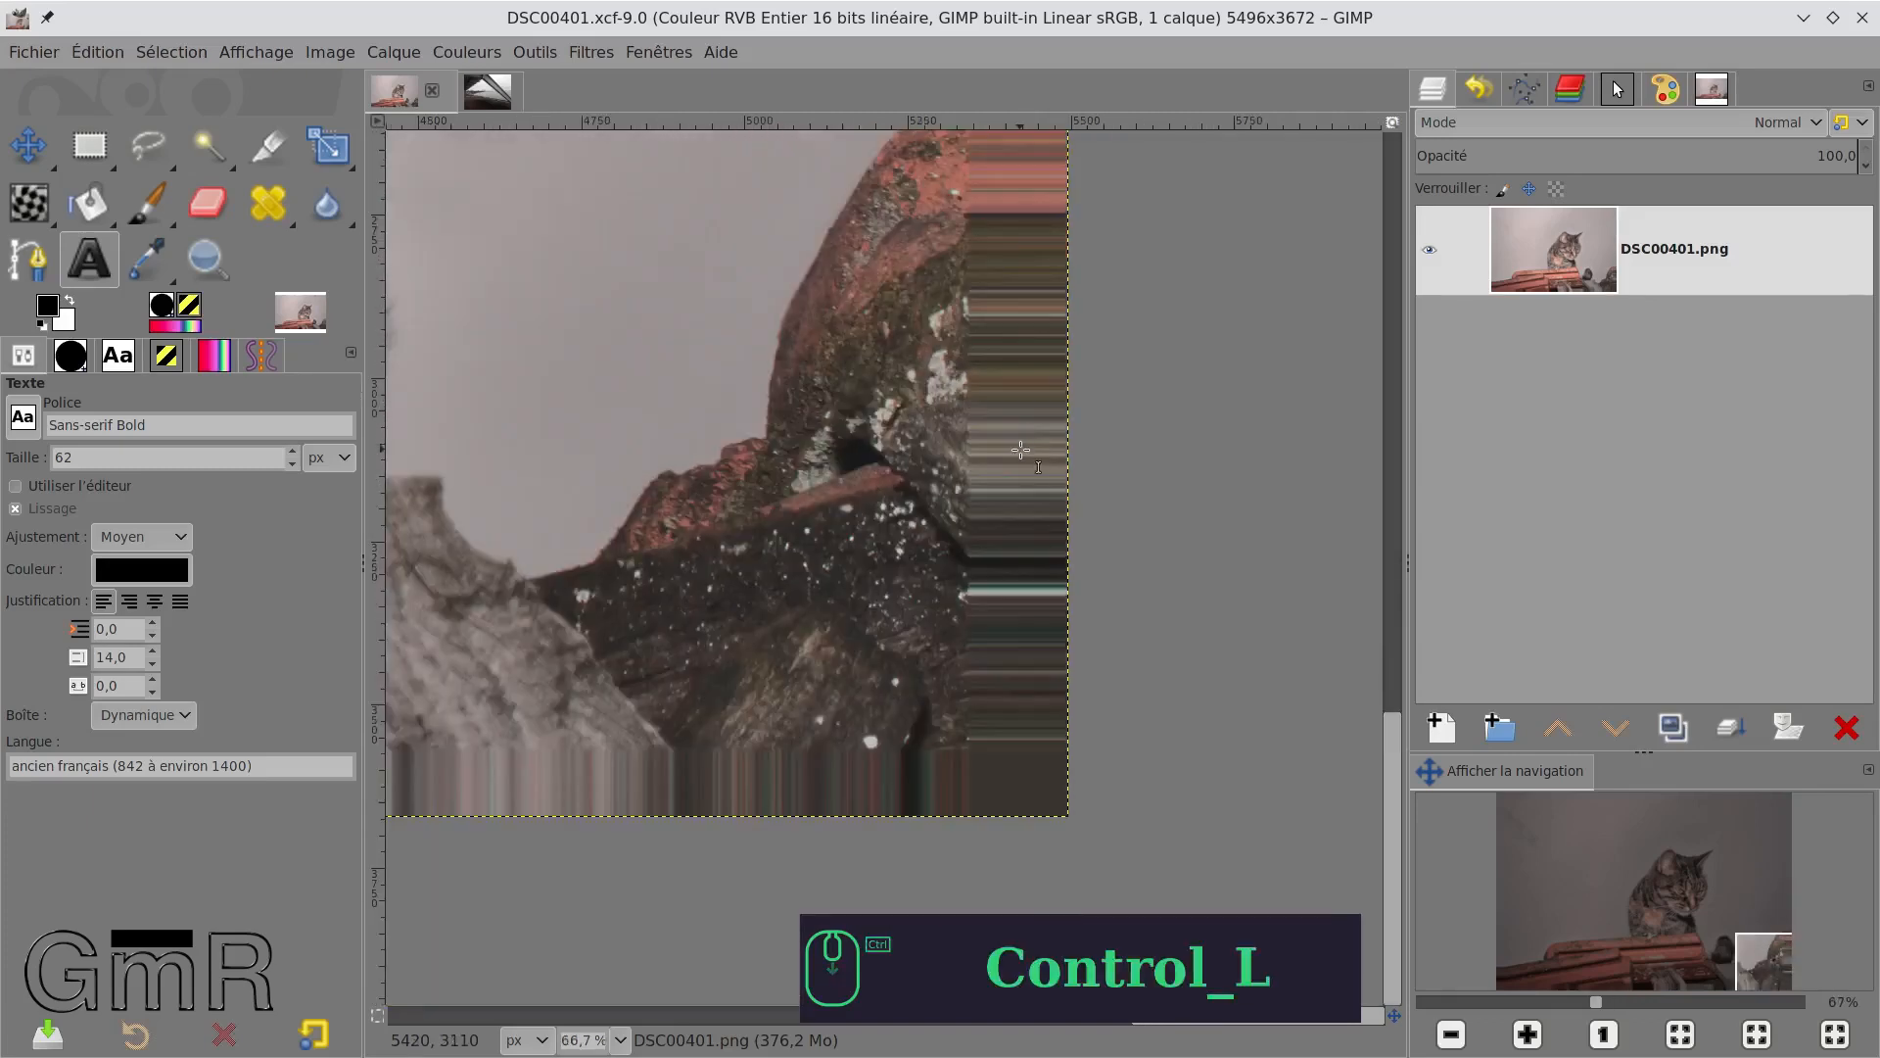
left_click_drag(740, 534, 1275, 583)
scroll(893, 471, "down", 2, "ctrl")
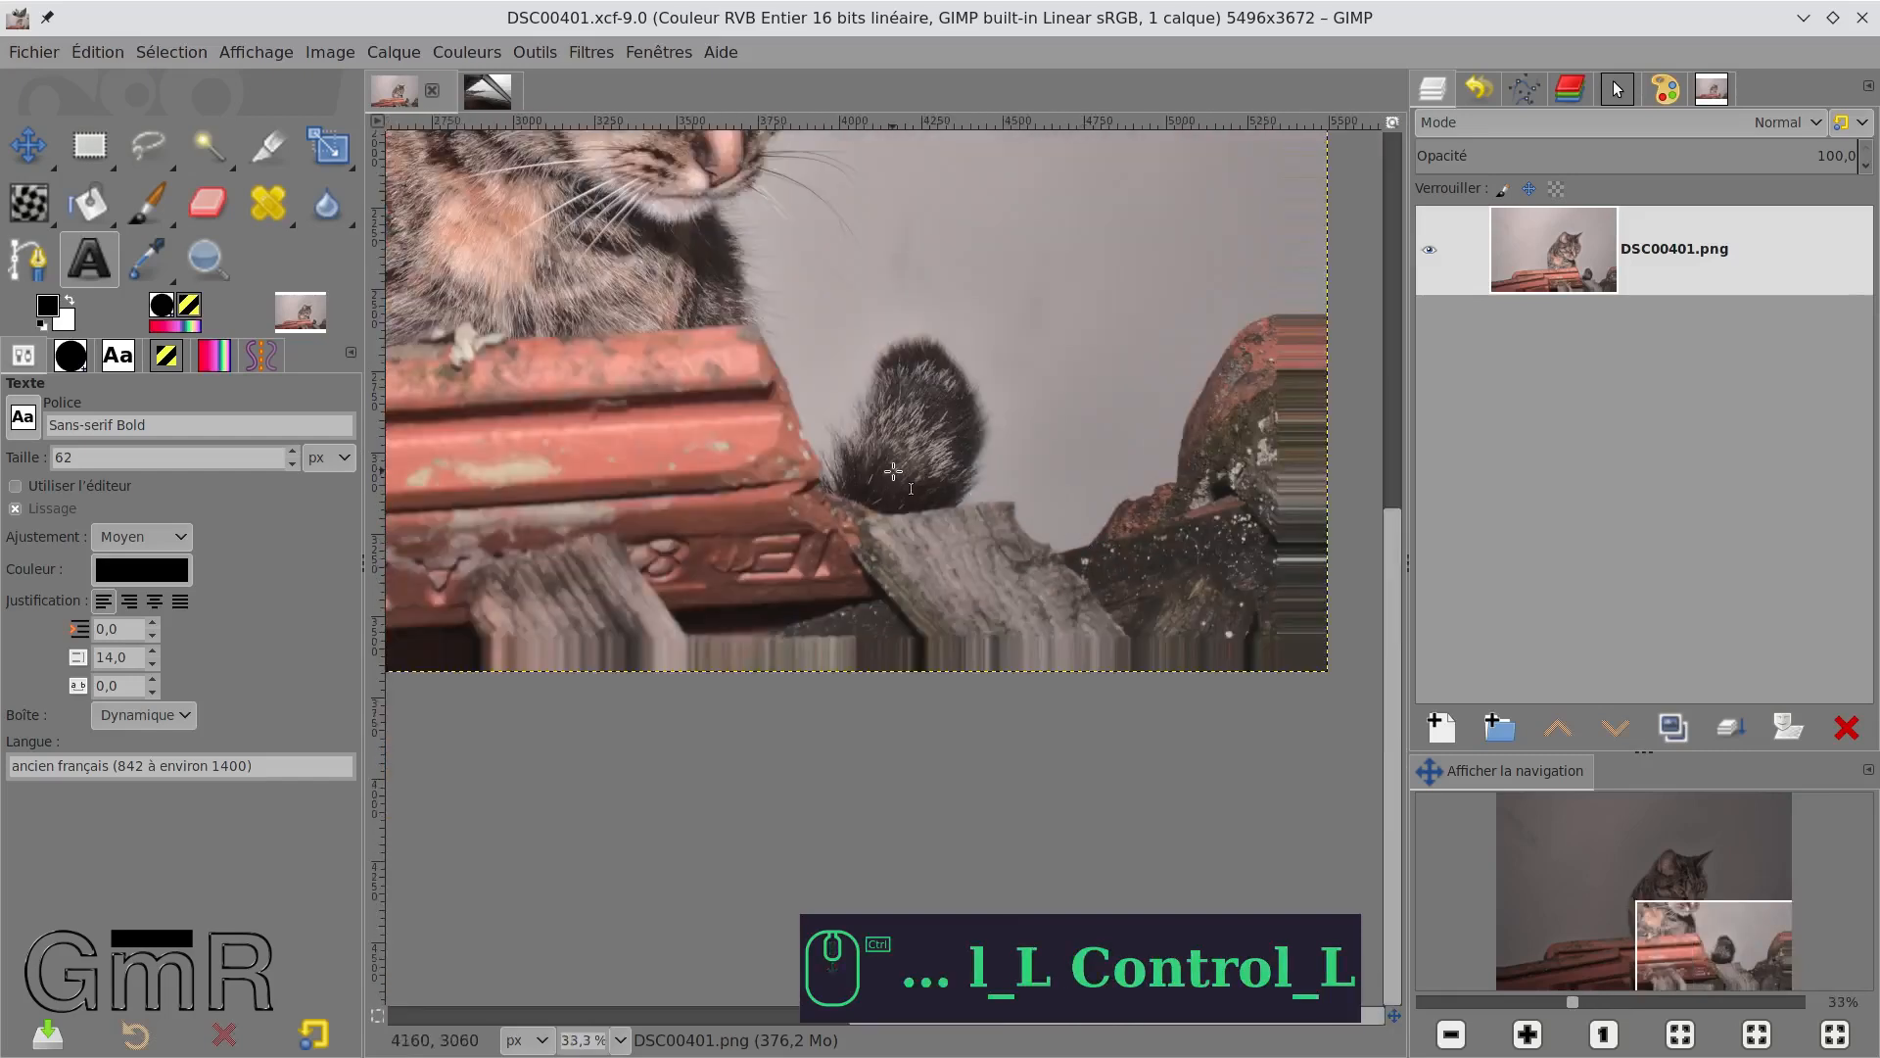
scroll(893, 472, "down", 2, "ctrl")
left_click_drag(783, 427, 910, 748)
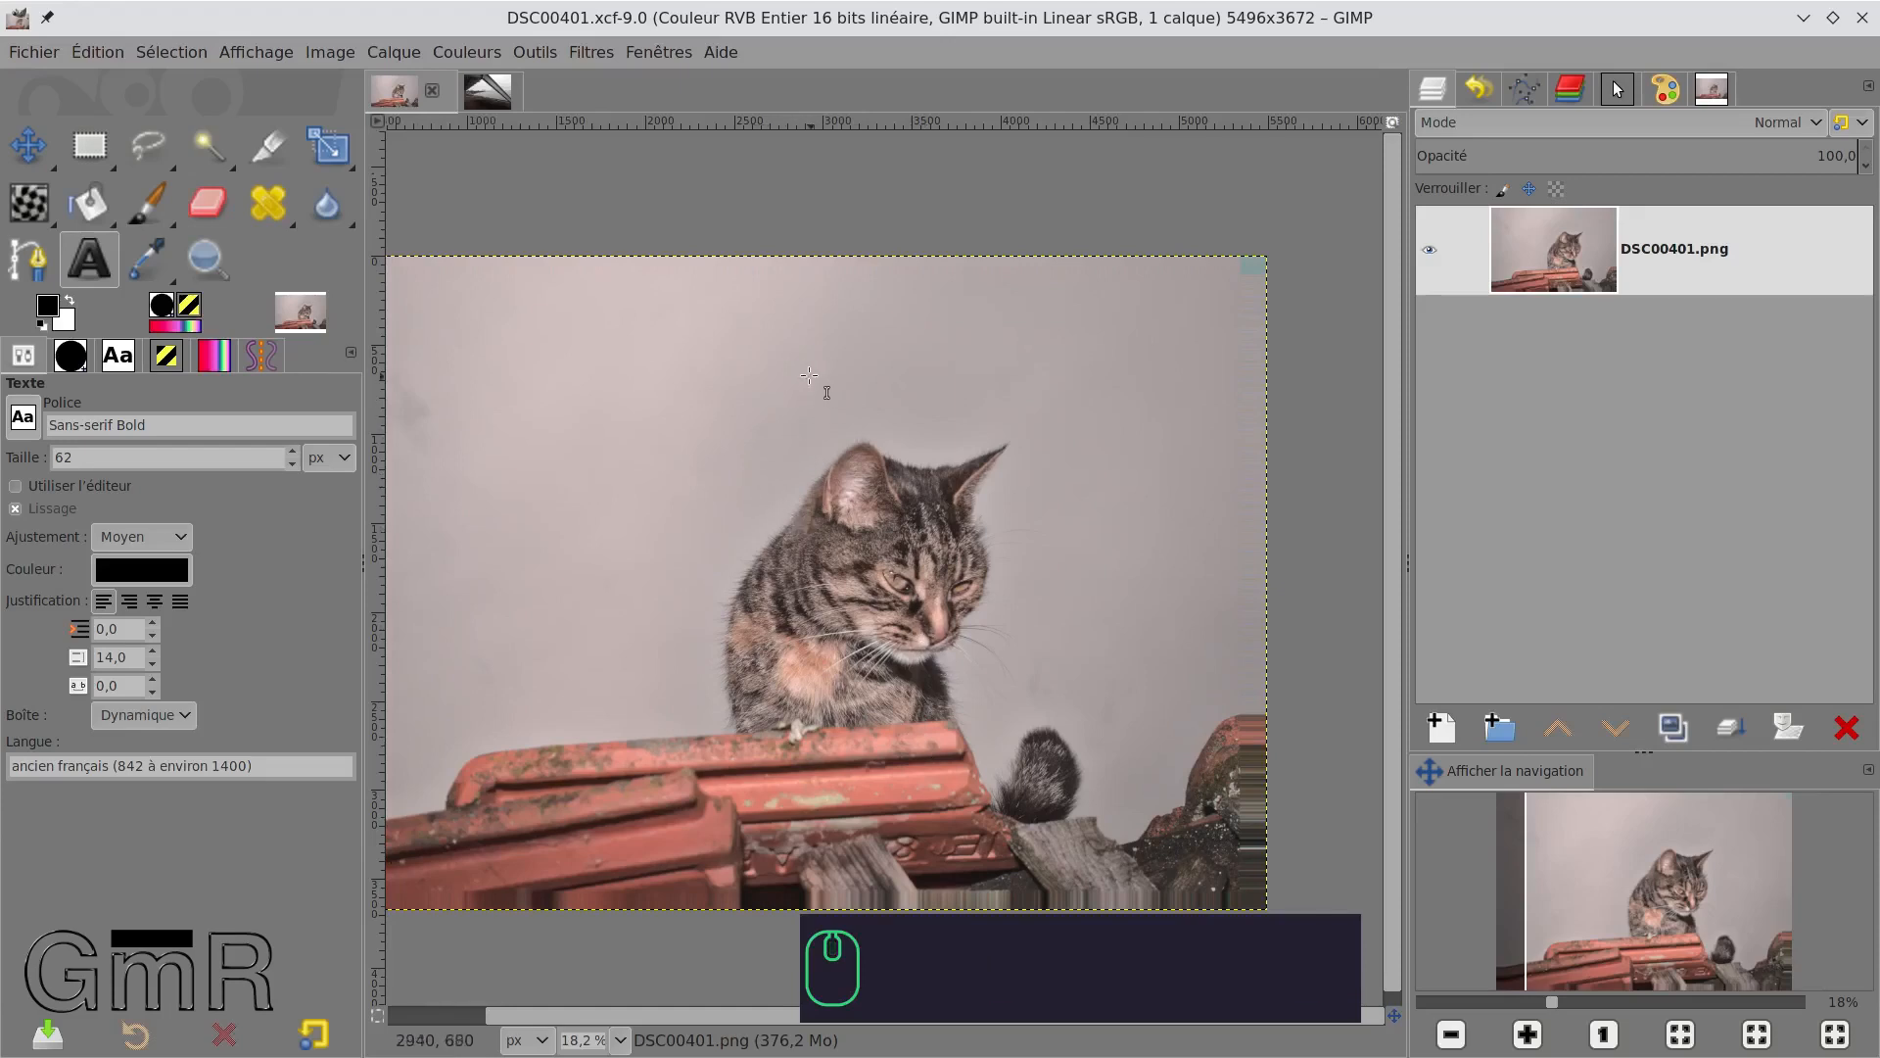
left_click_drag(811, 414, 911, 339)
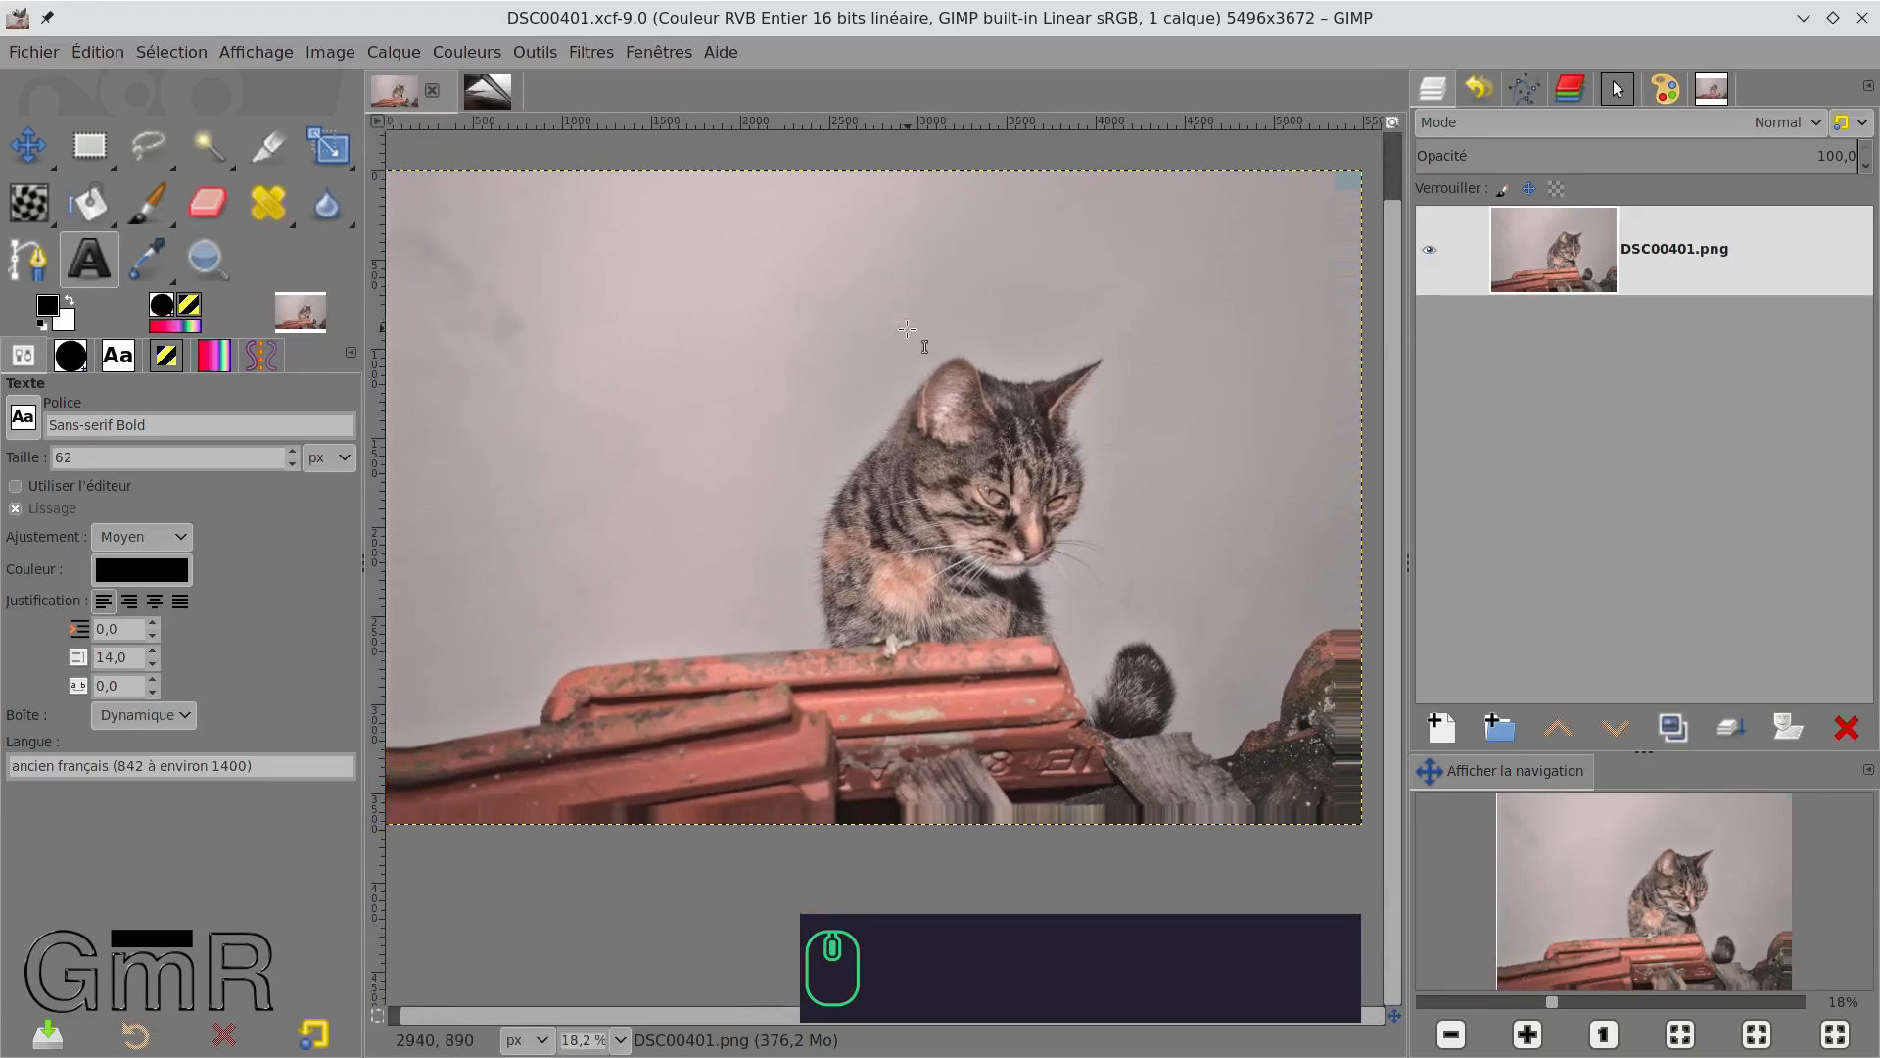
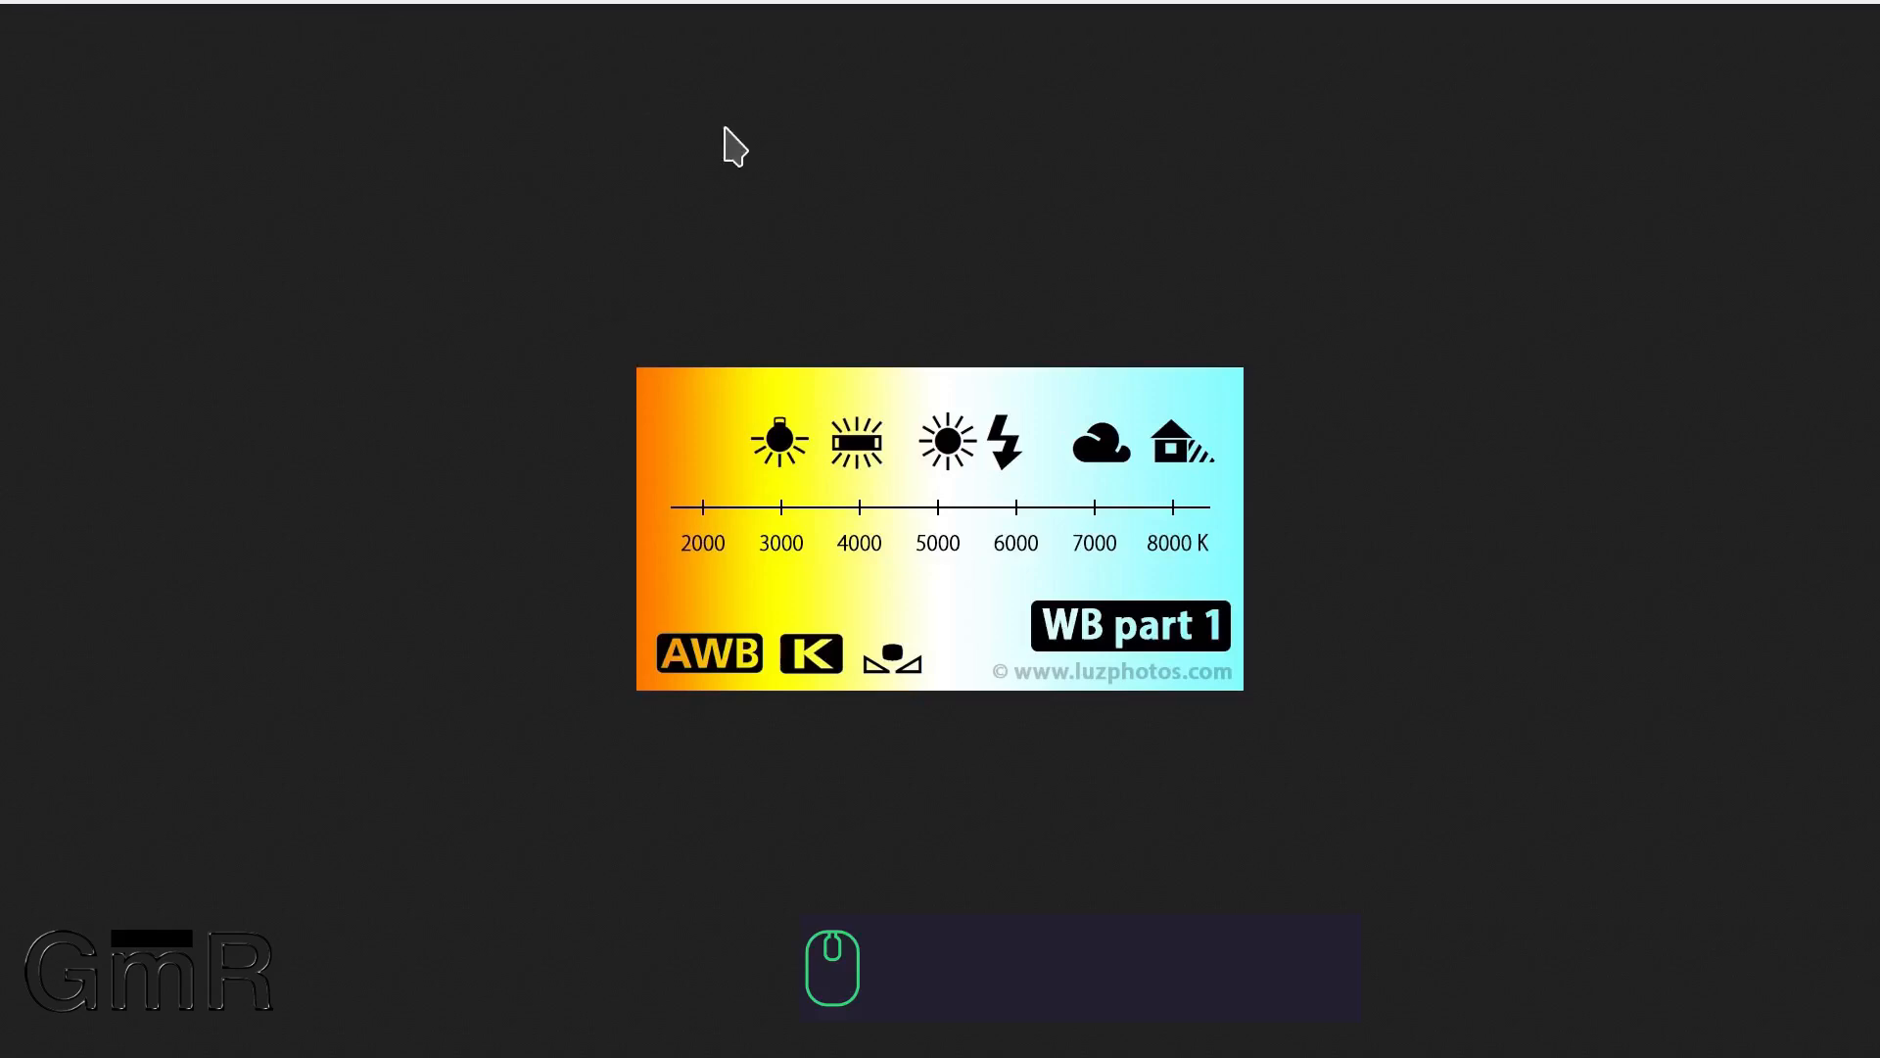
Switch to the web browser to consult the white balance chart and the Kelvin temperature table.
mouse_move(471, 67)
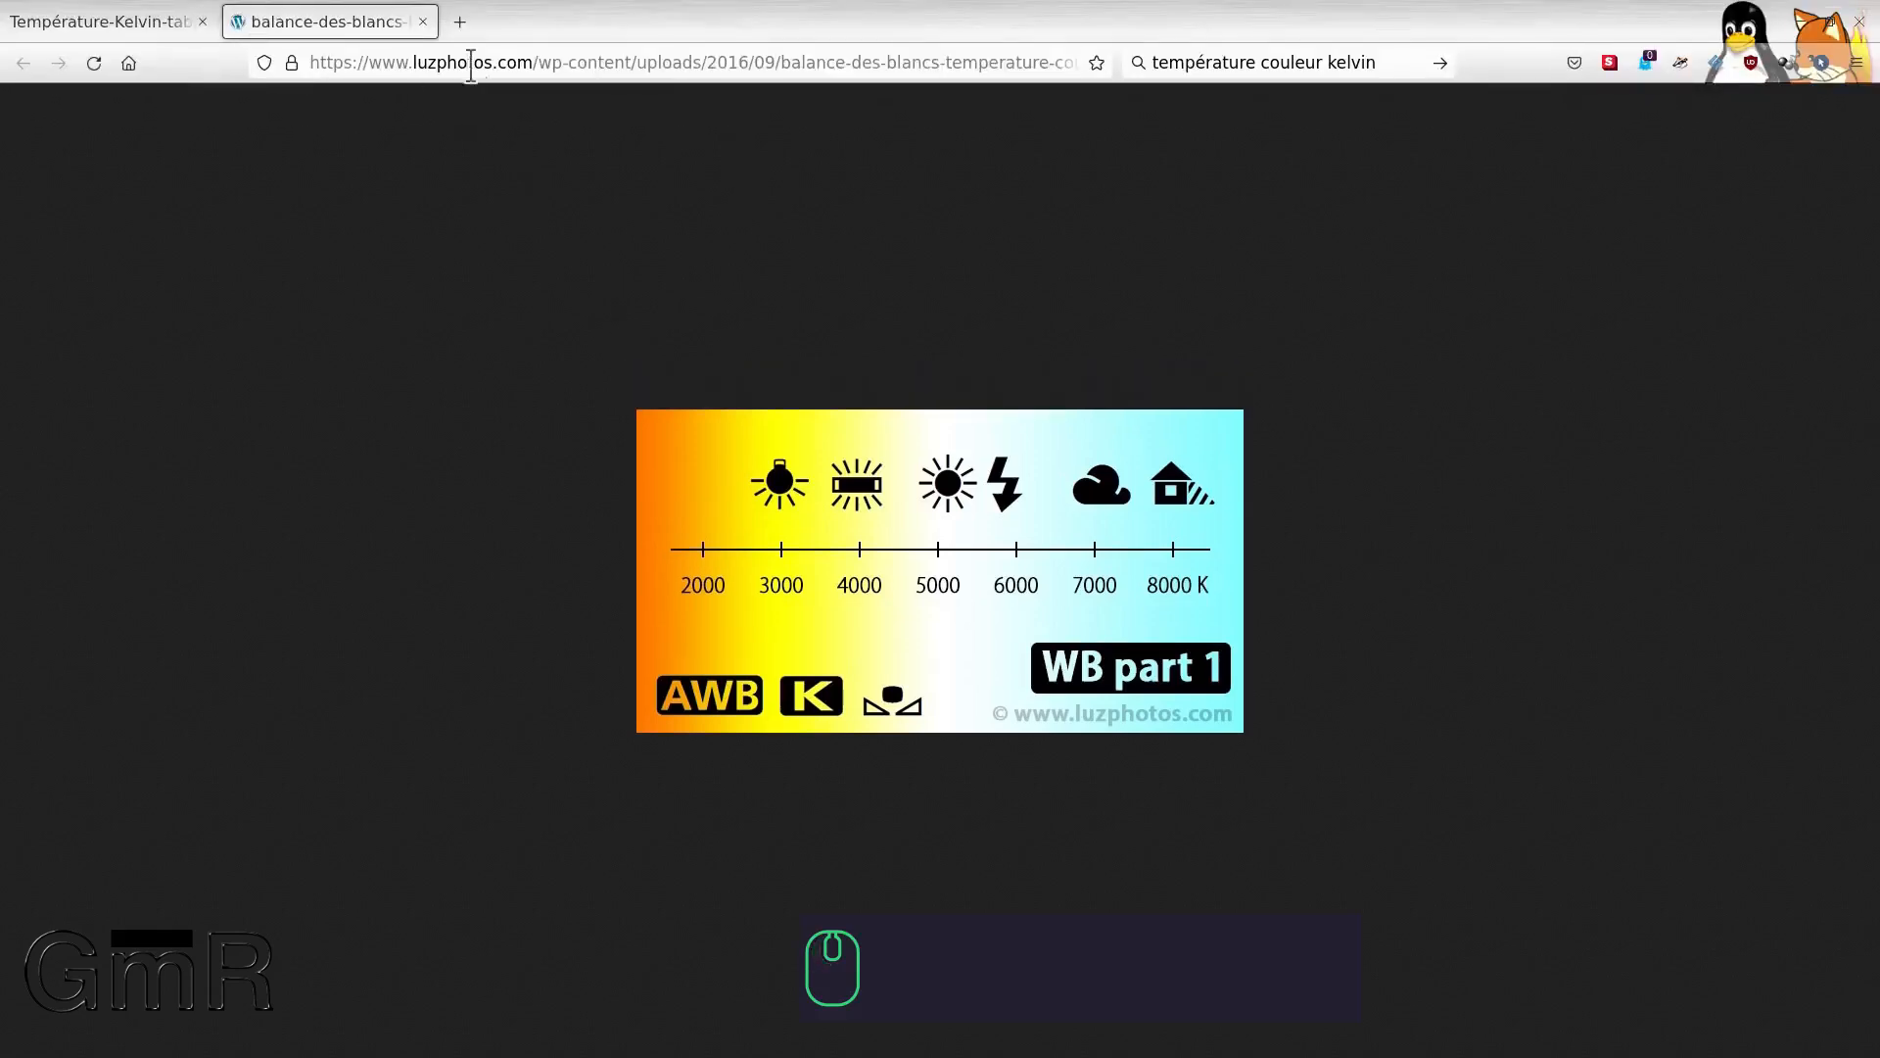
left_click(133, 15)
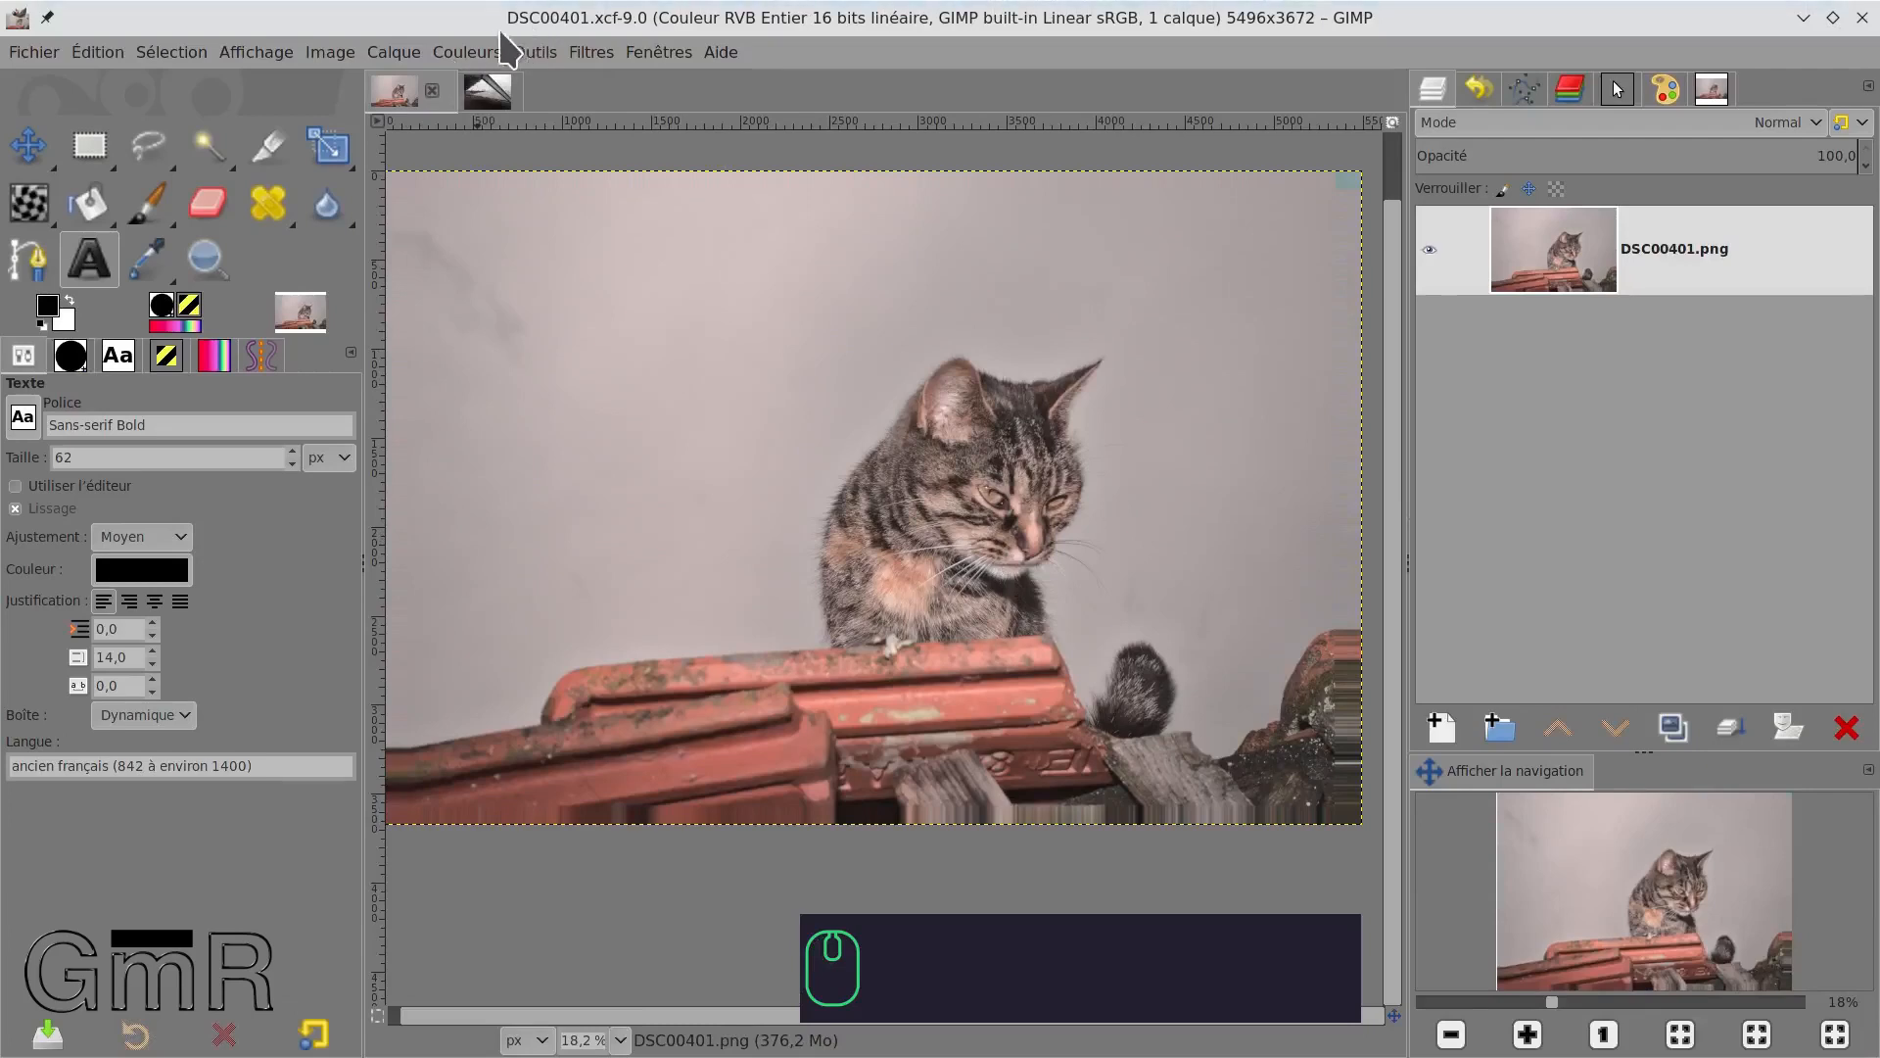
View the Color Temperature filter's gradient and advanced colour options for the cat photo, and cancel without applying it.
left_click(469, 54)
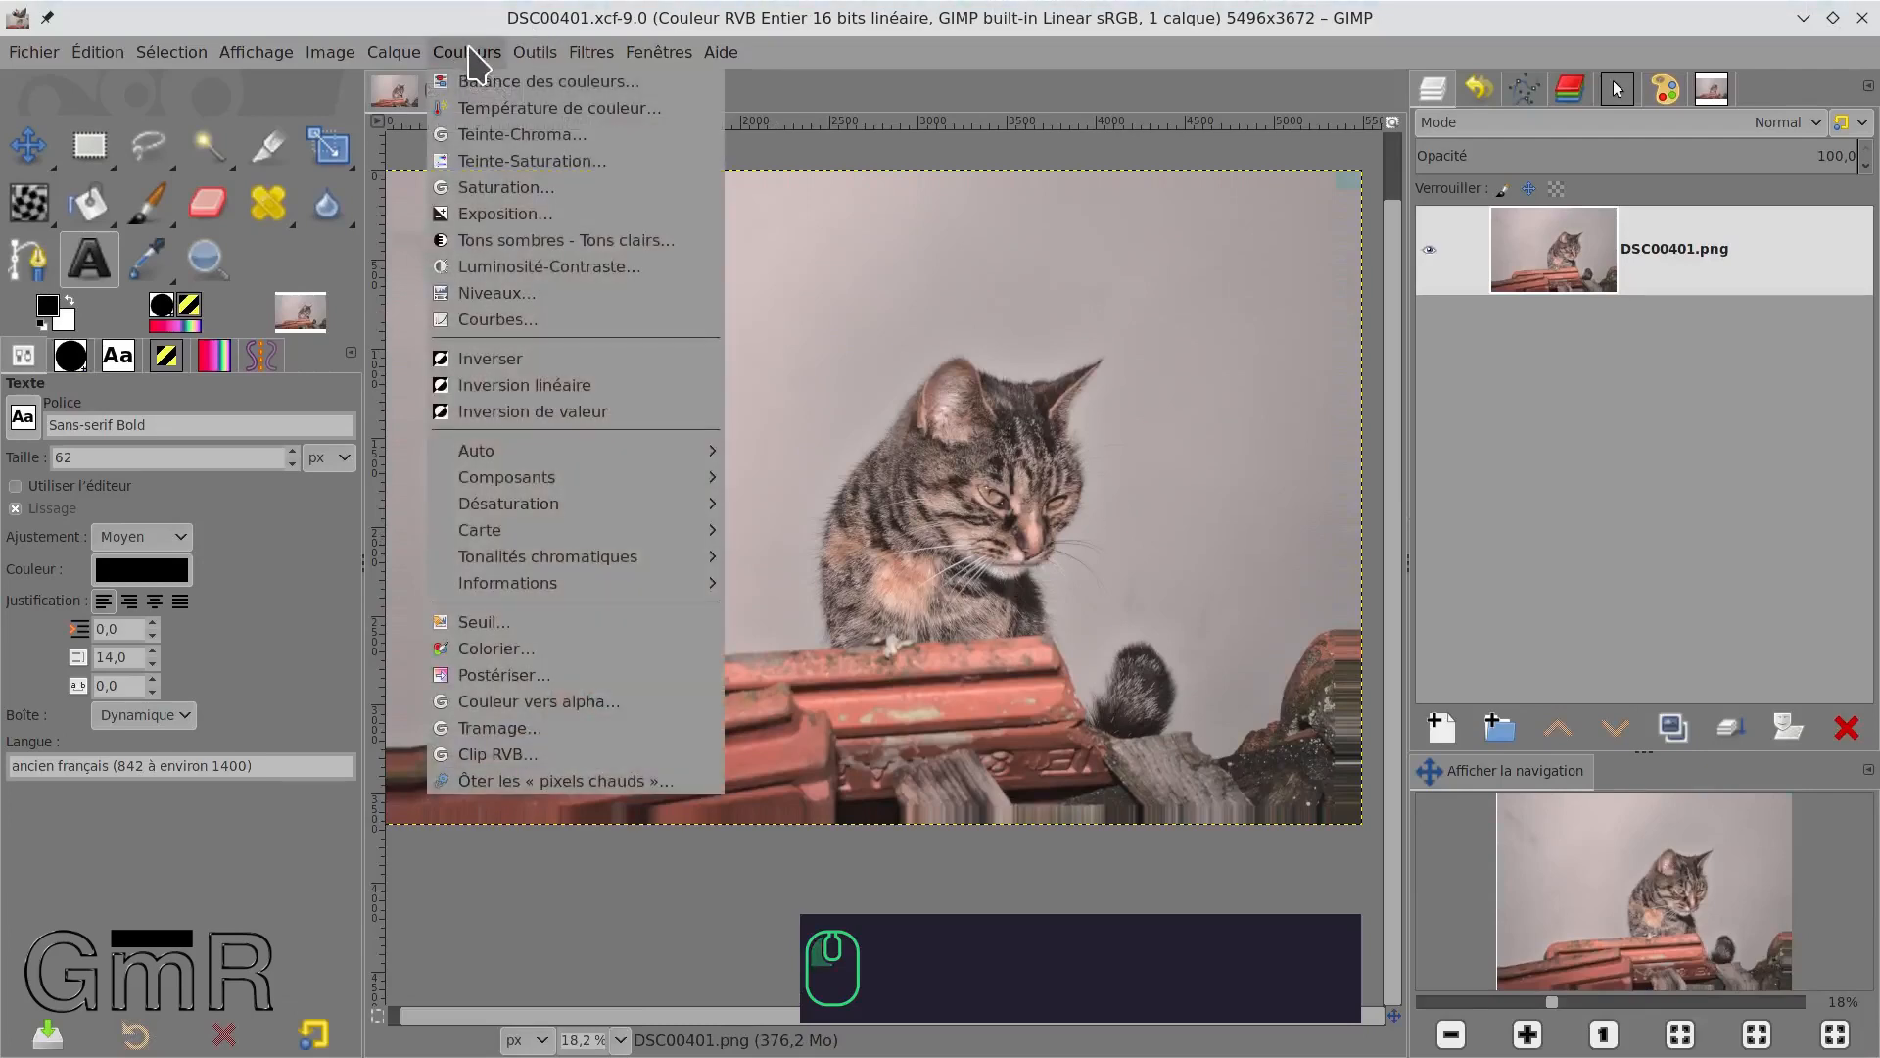
left_click(482, 110)
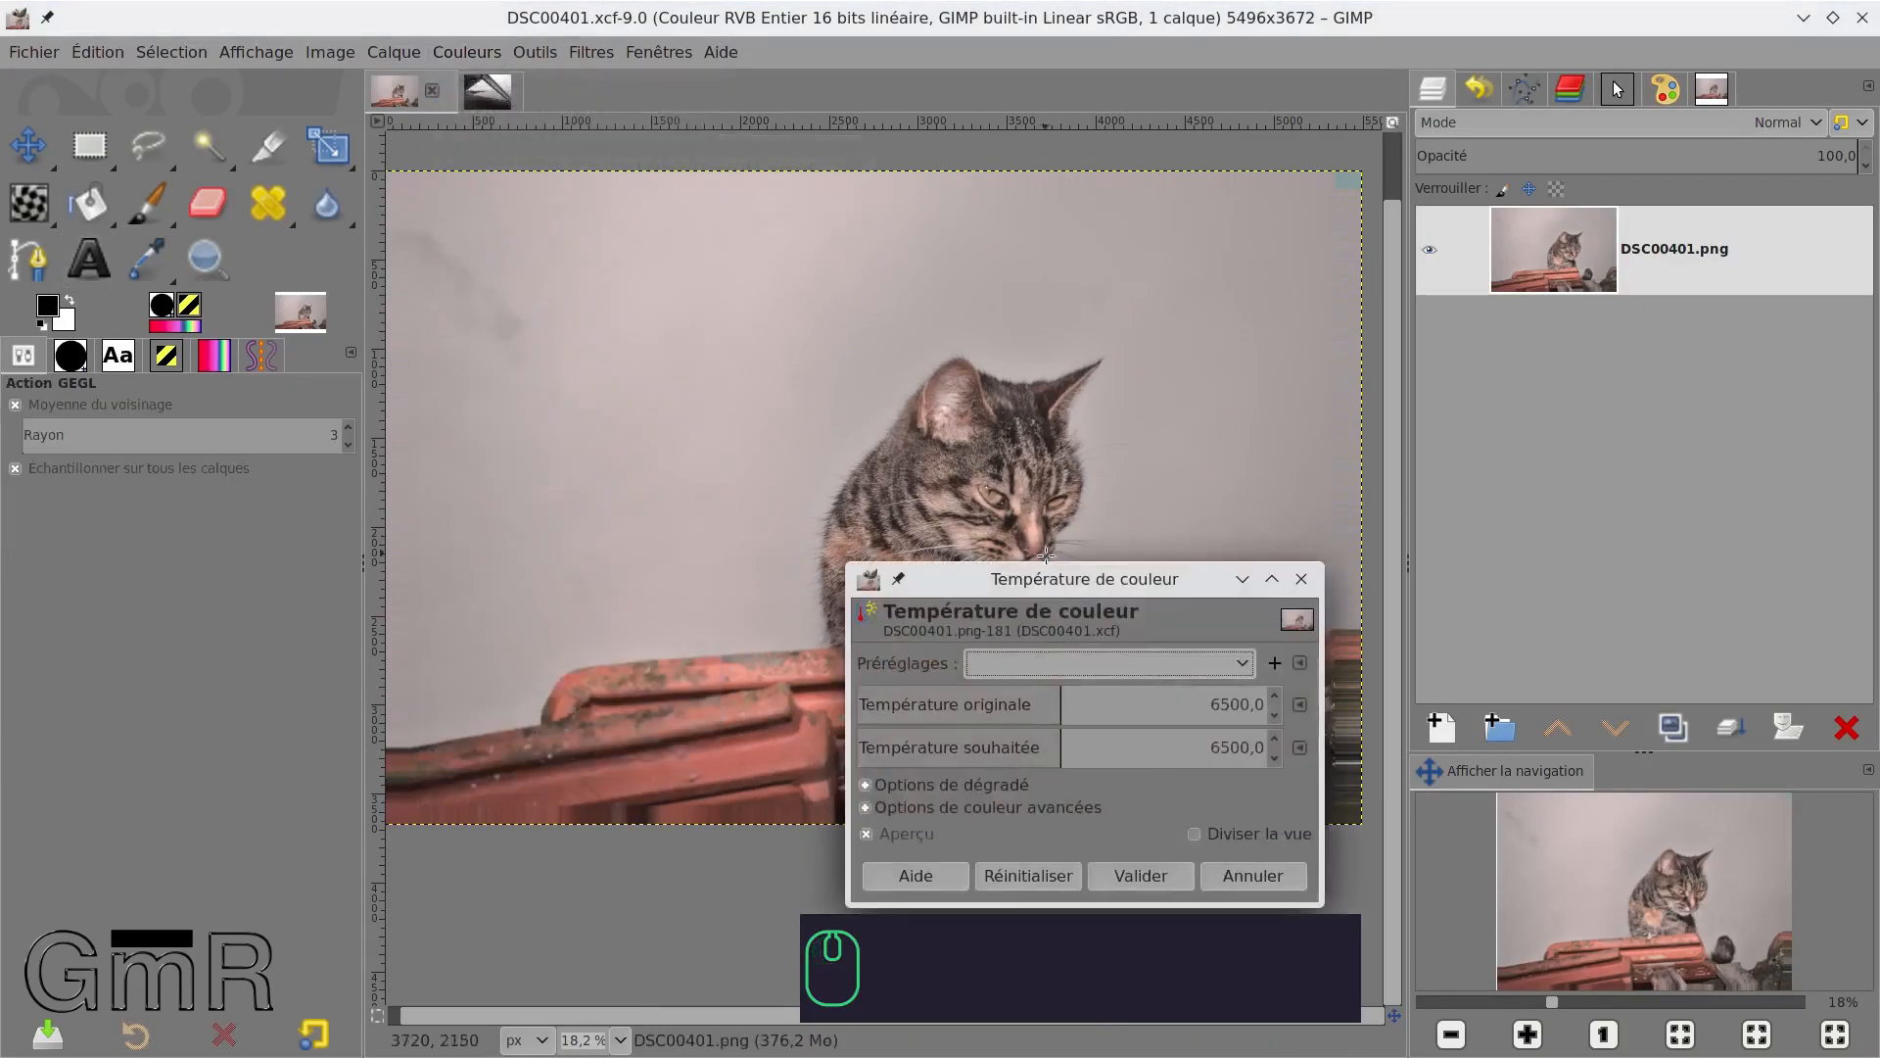
left_click_drag(1040, 569, 1426, 352)
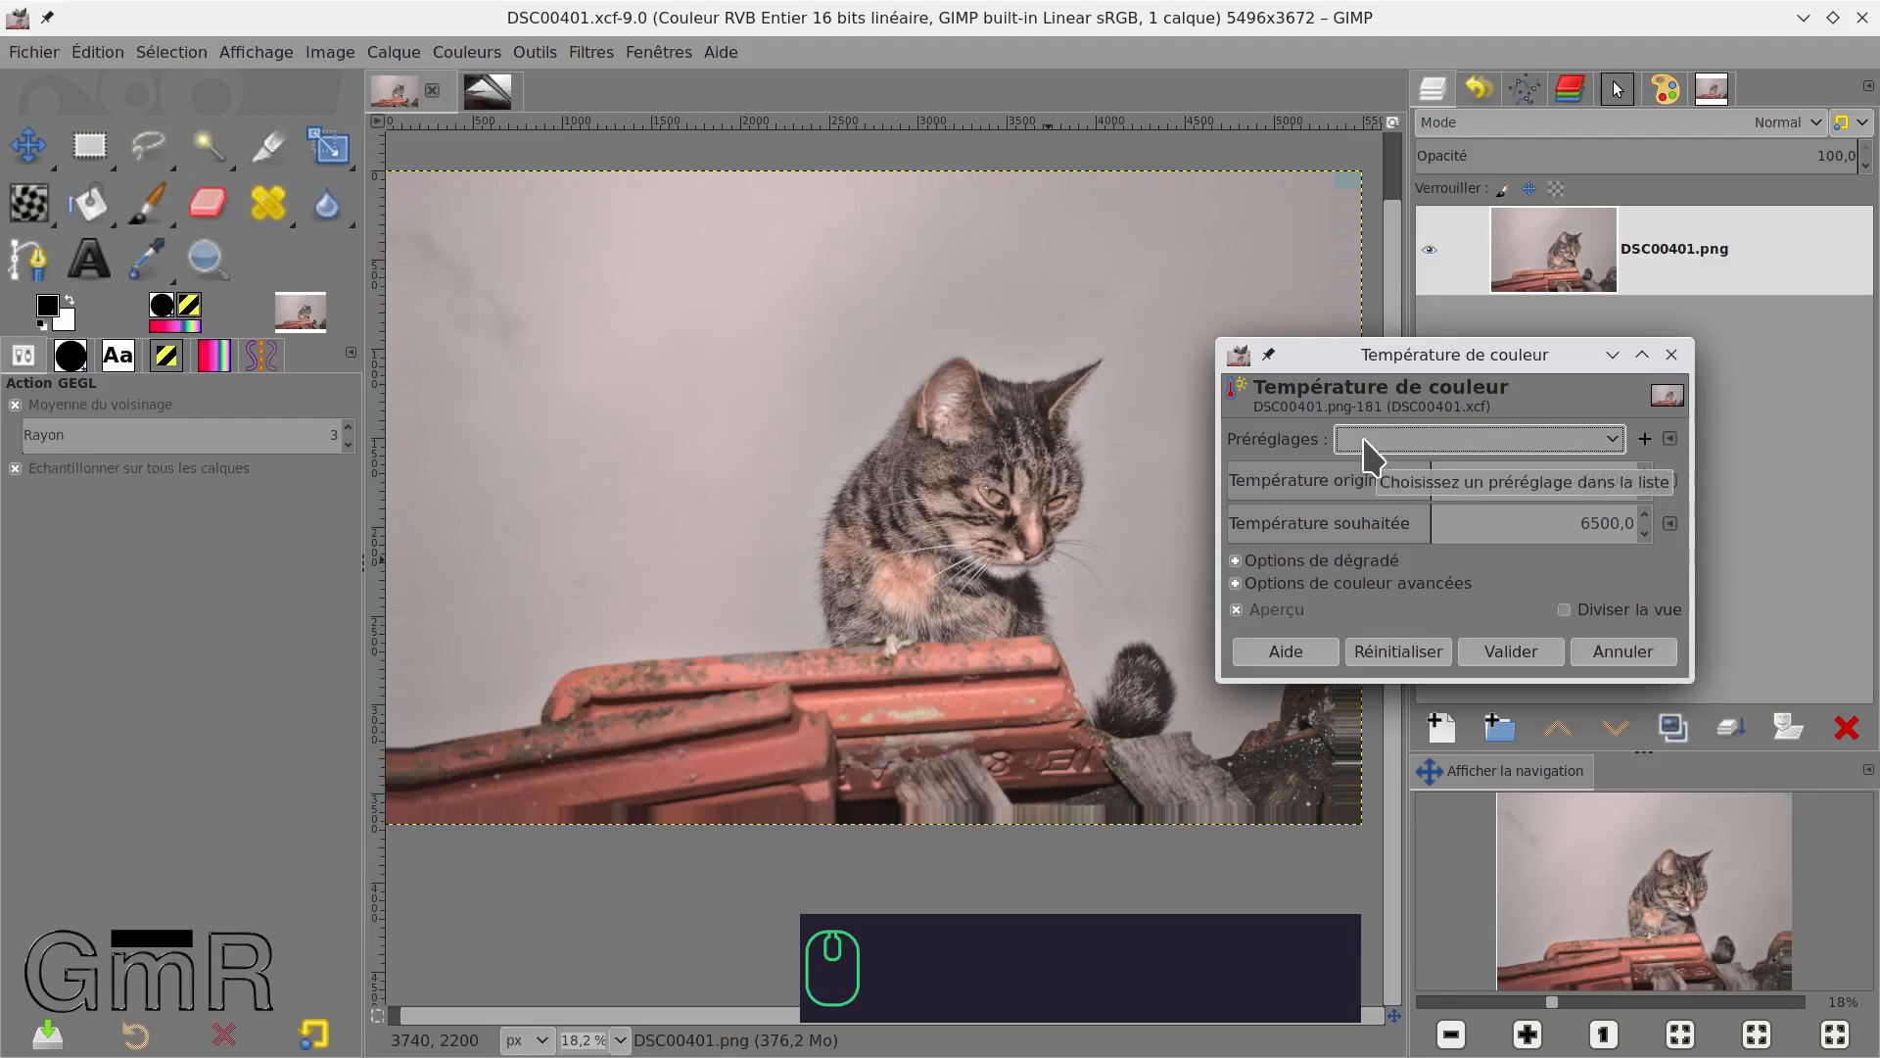
left_click(1236, 560)
left_click(1236, 556)
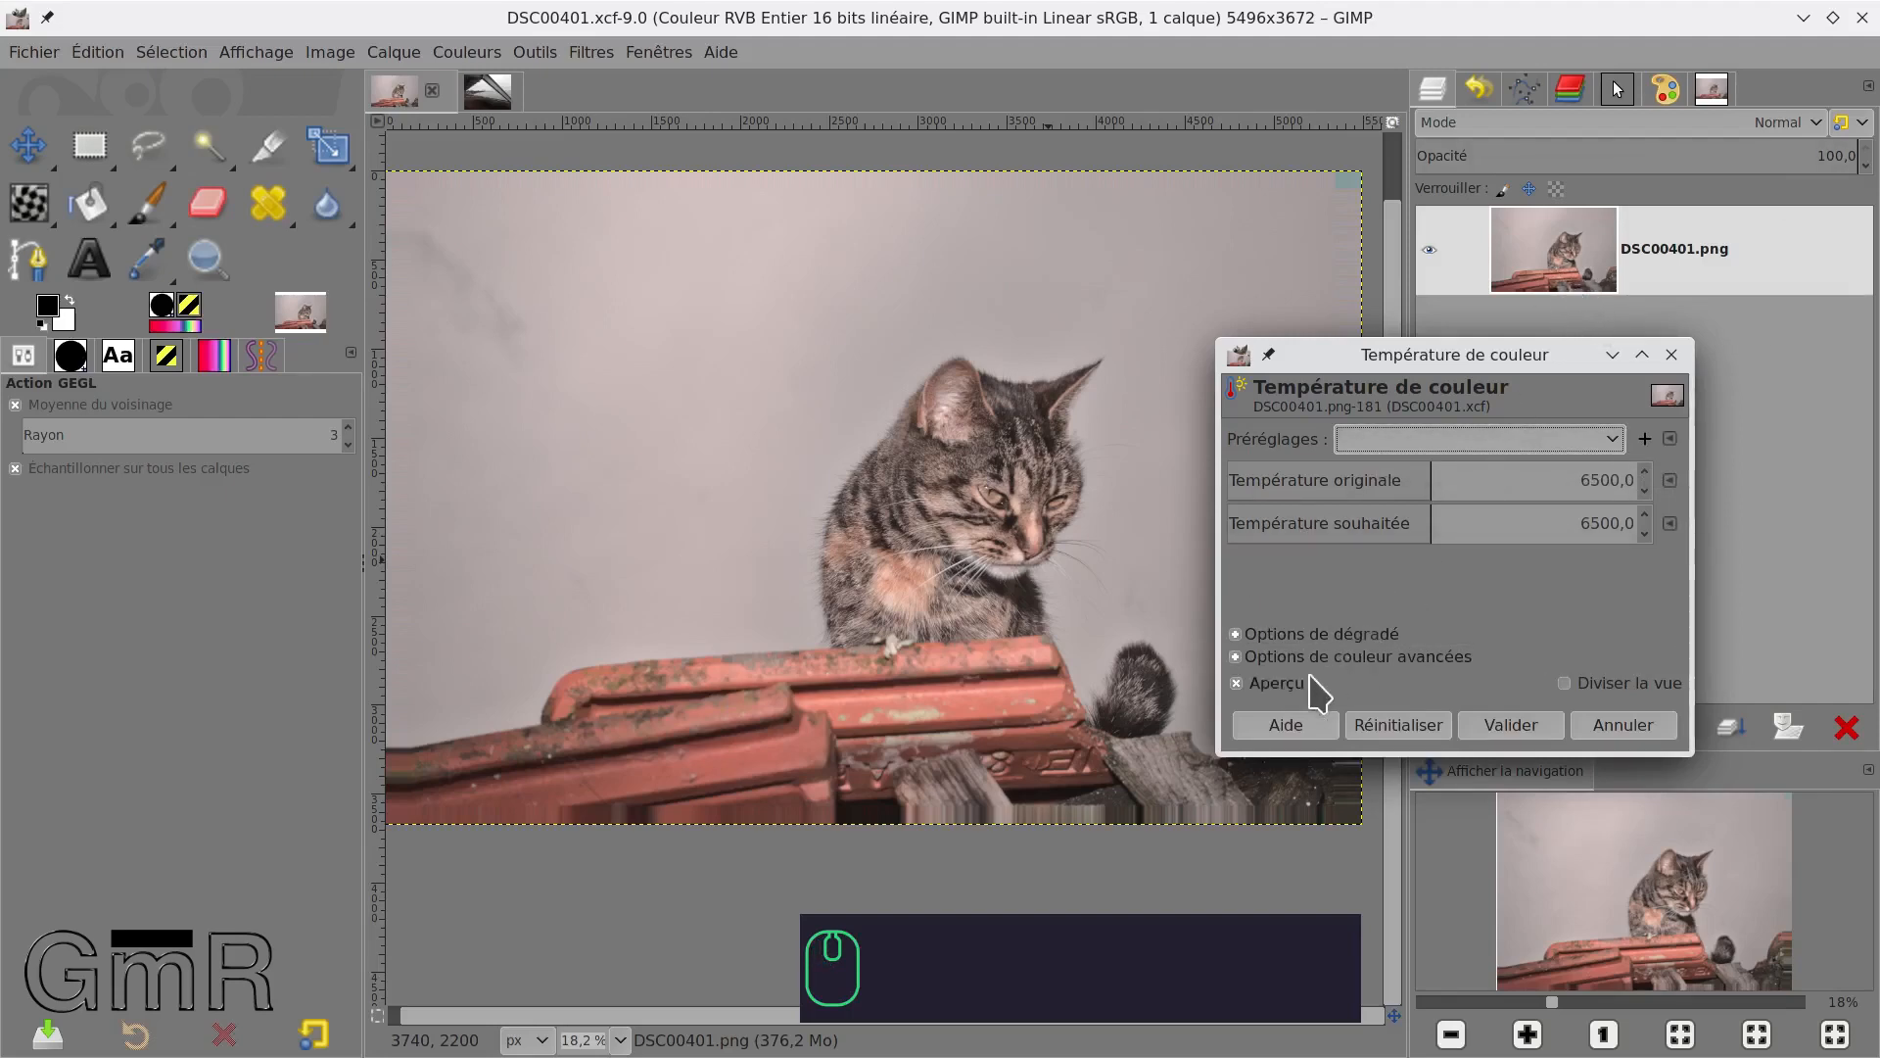
left_click(1244, 656)
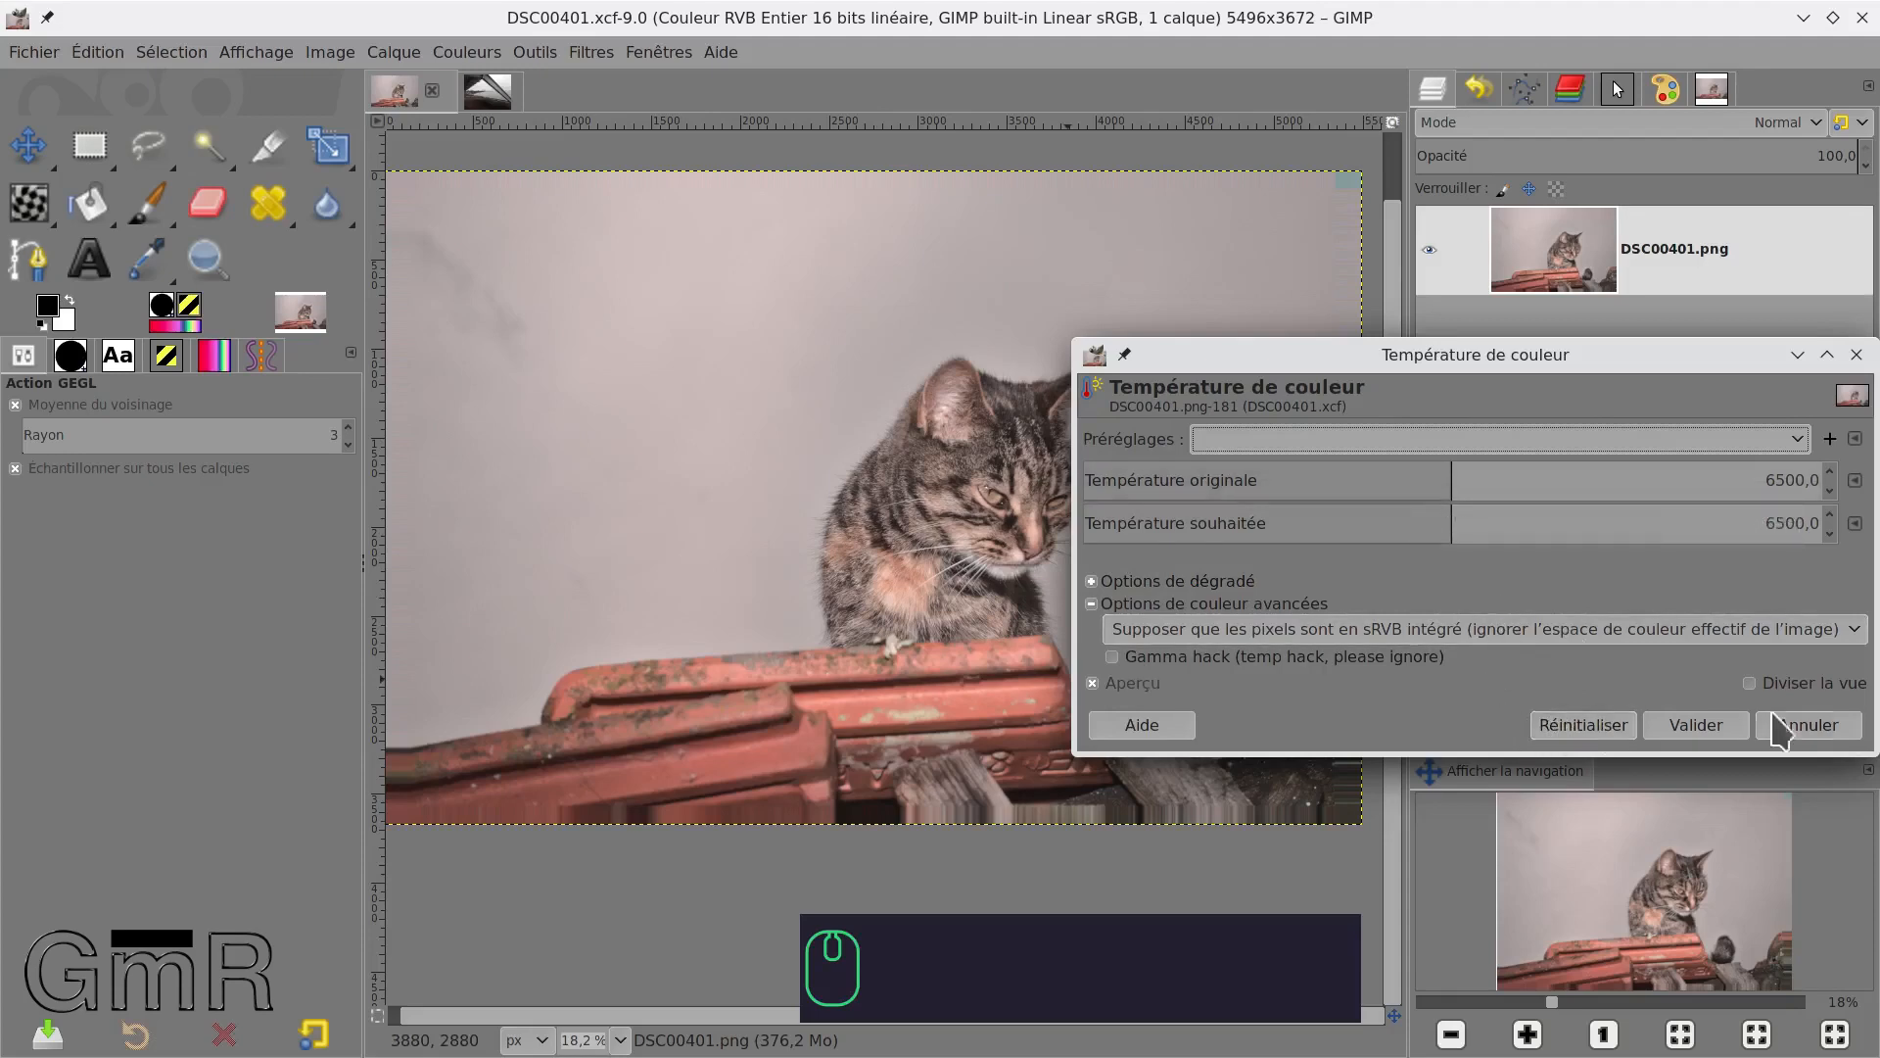
left_click(1811, 730)
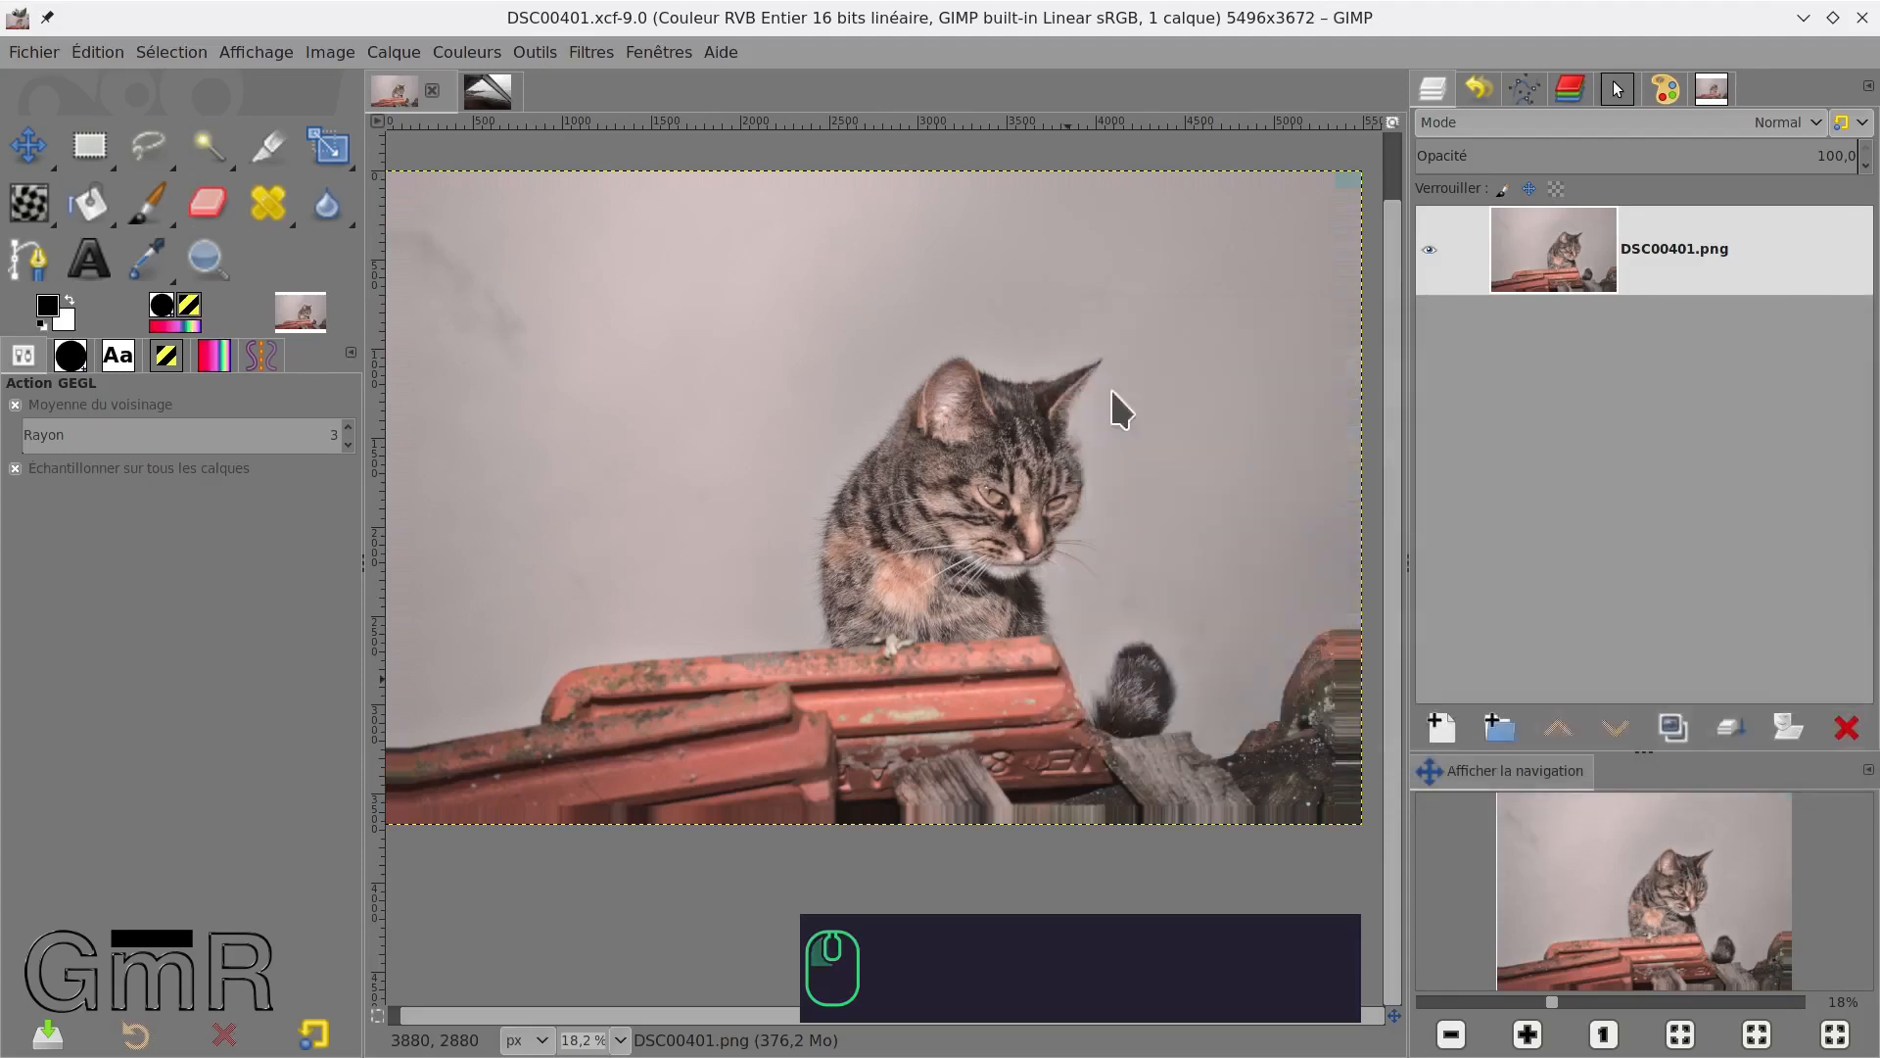
Close the DSC00401.xcf image and bring the 077 folder window back into view over GIMP.
left_click(433, 91)
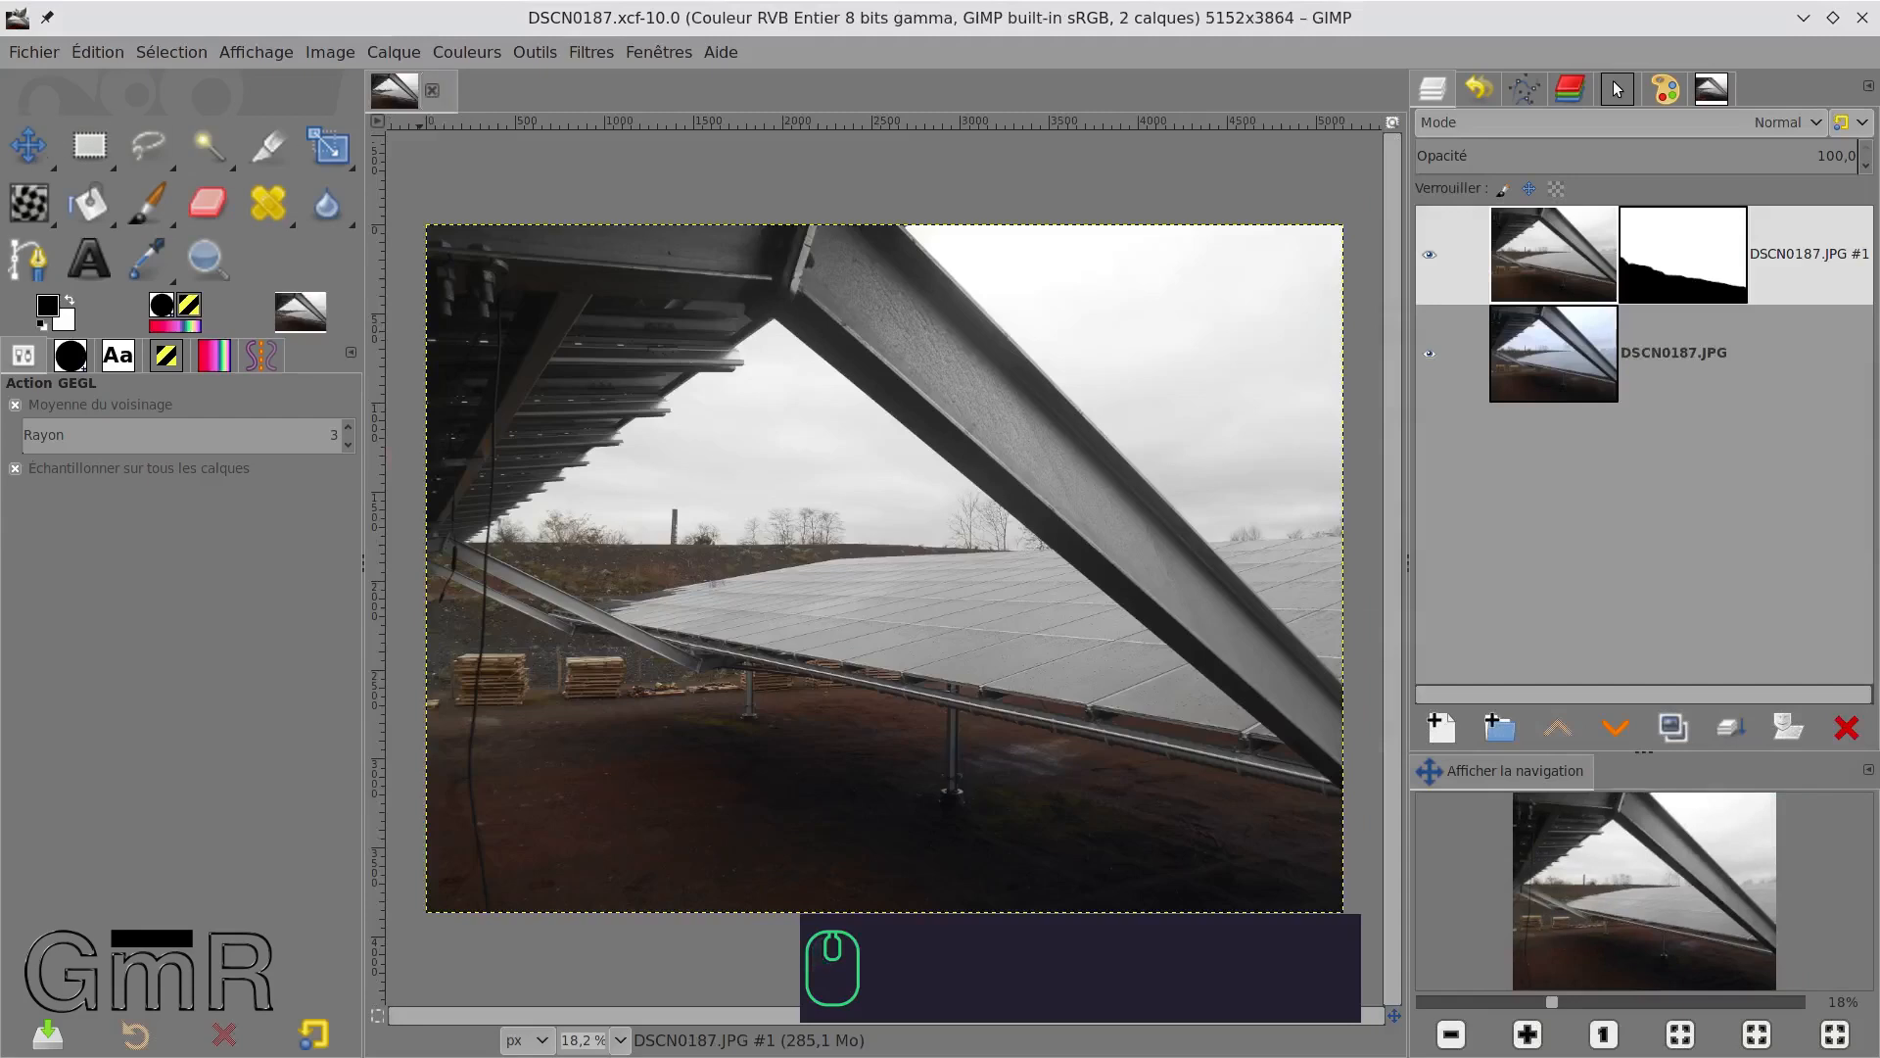
left_click_drag(0, 372, 1352, 226)
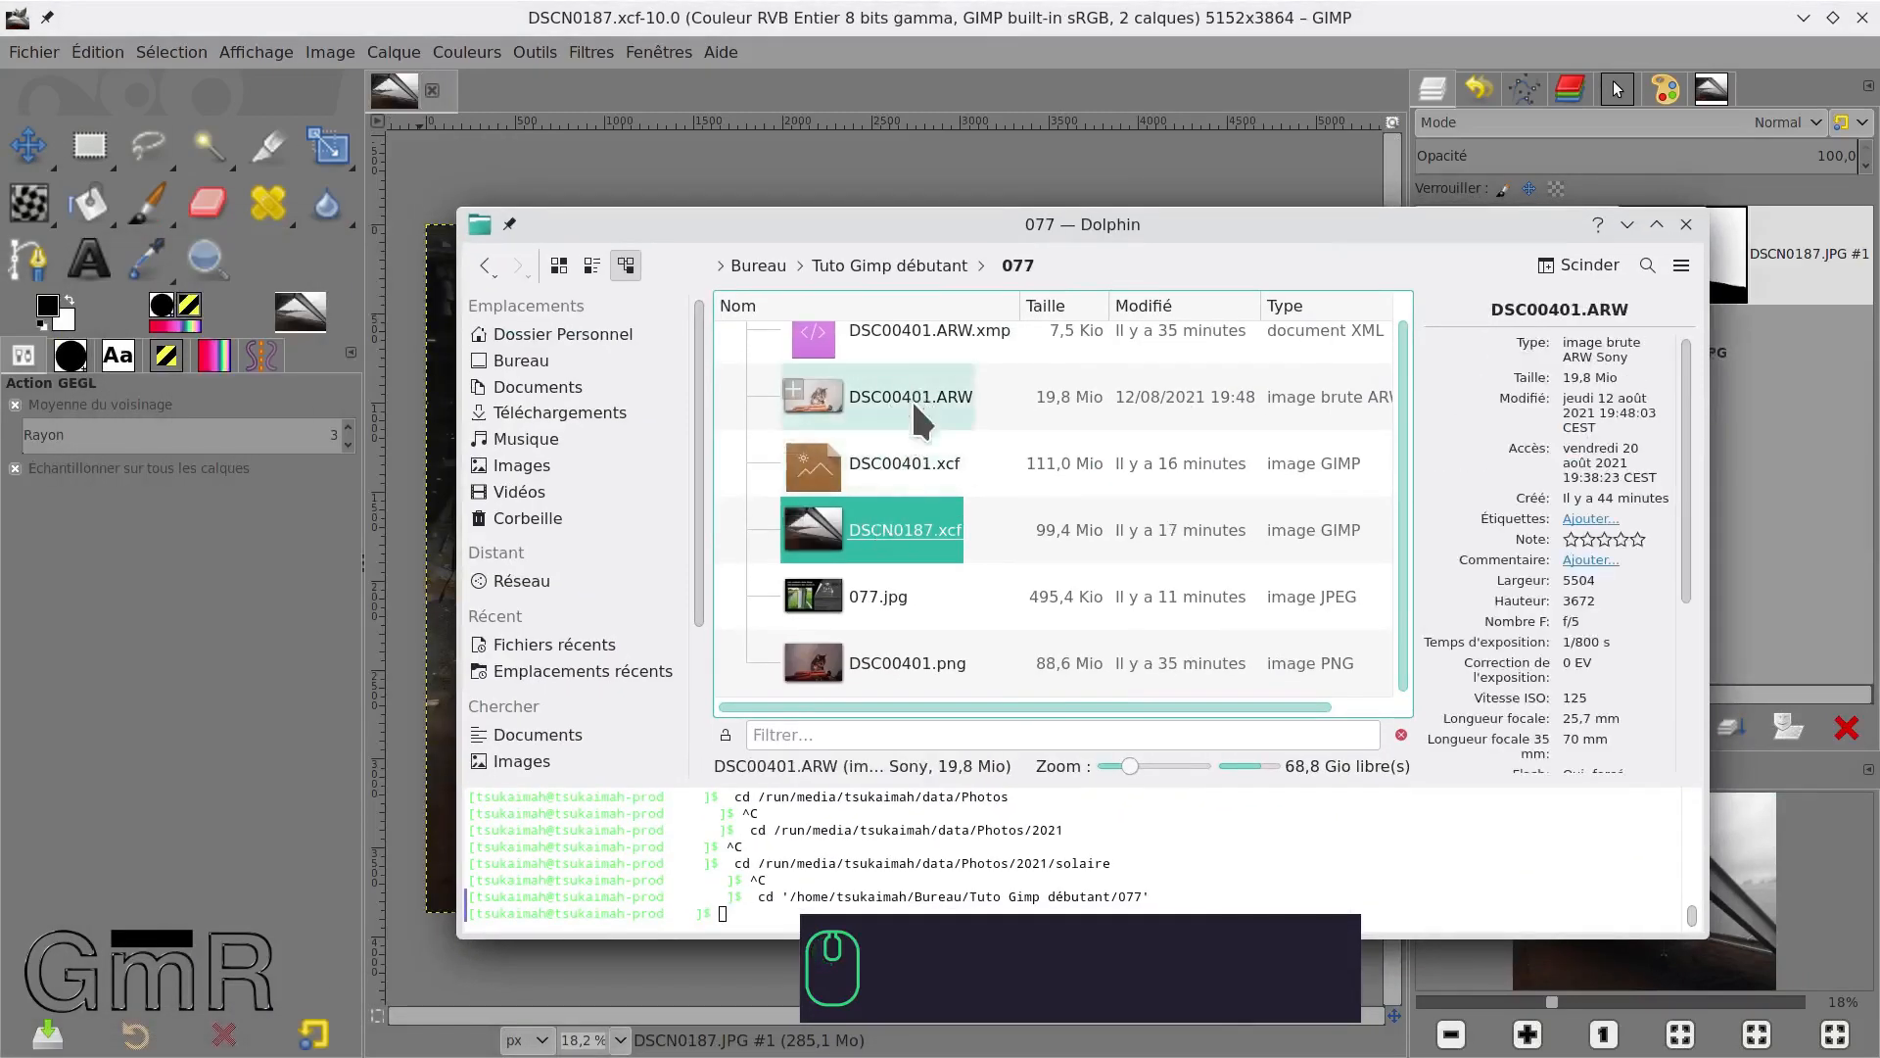
Open DSC00401.png from the 077 folder in GIMP.
left_click(875, 656)
left_click_drag(874, 654, 225, 100)
left_click_drag(756, 225, 0, 186)
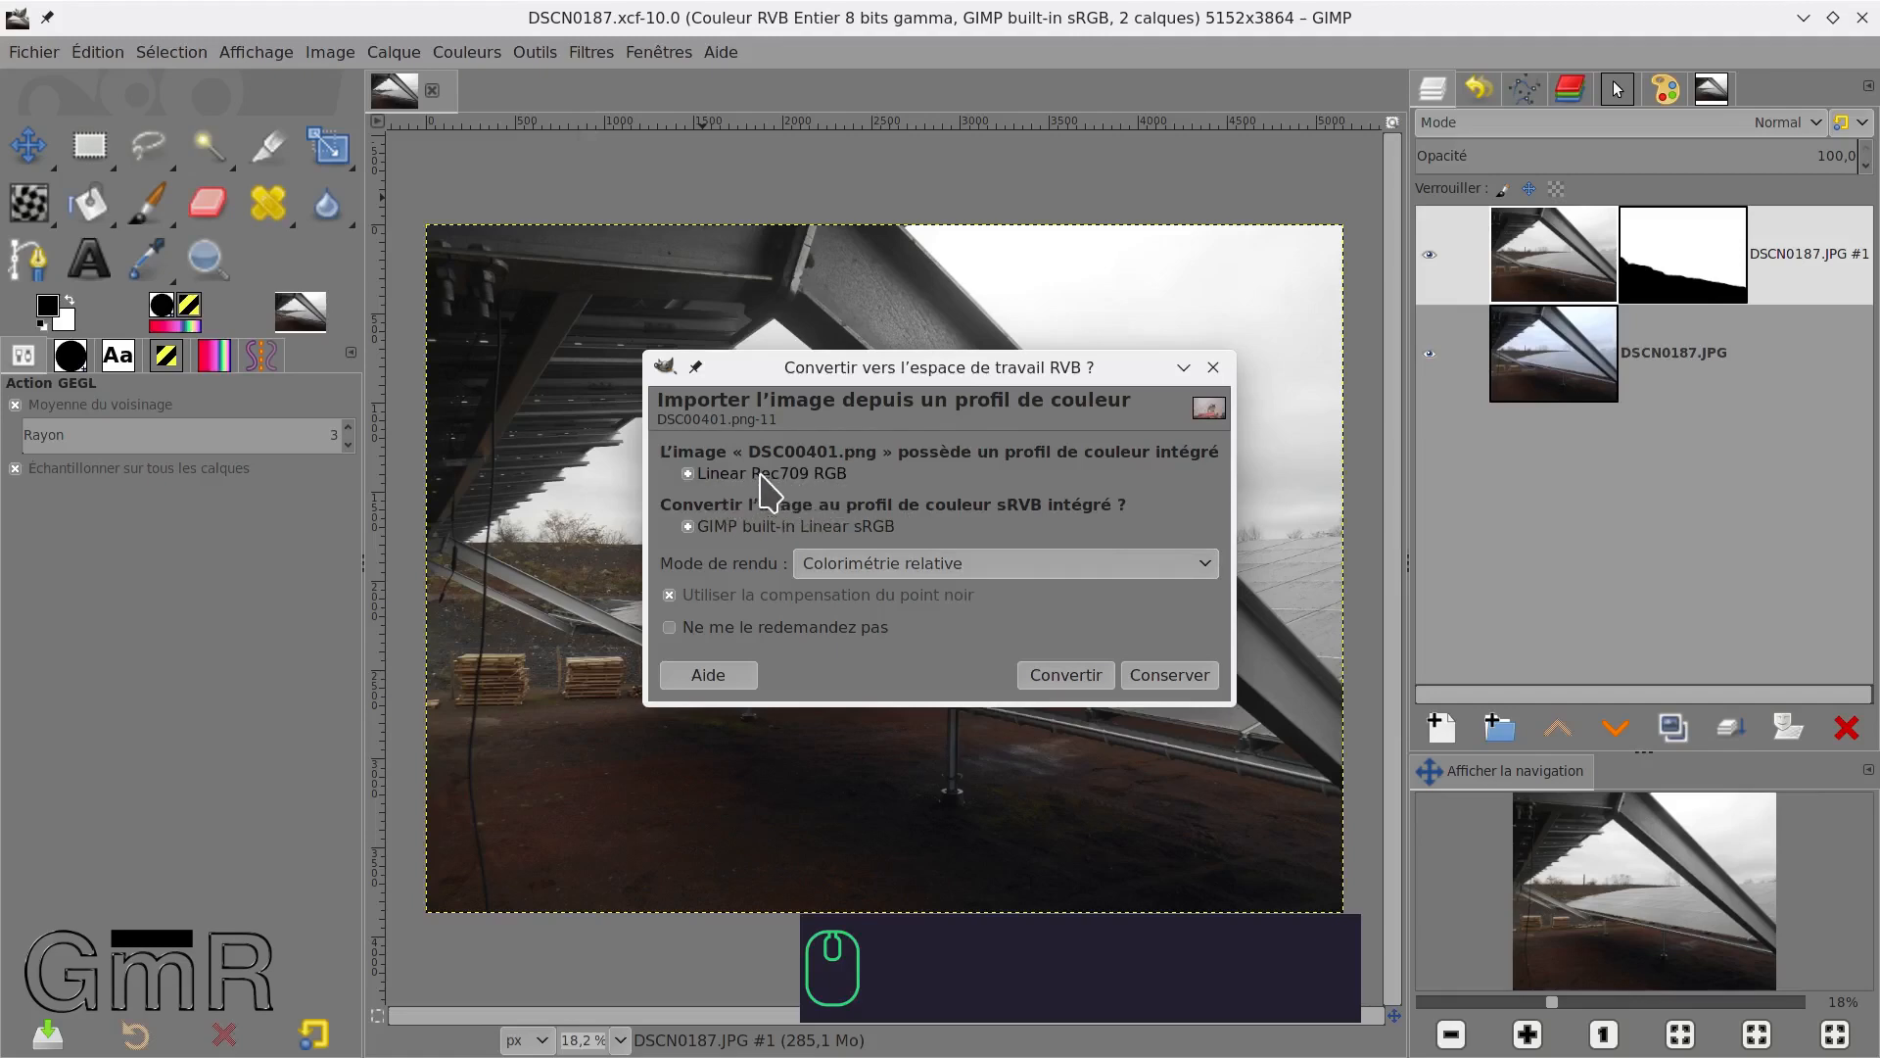
Show the details of the Linear Rec709 RGB and GIMP built-in Linear sRGB profiles, and convert DSC00401.png to the latter.
left_click(699, 478)
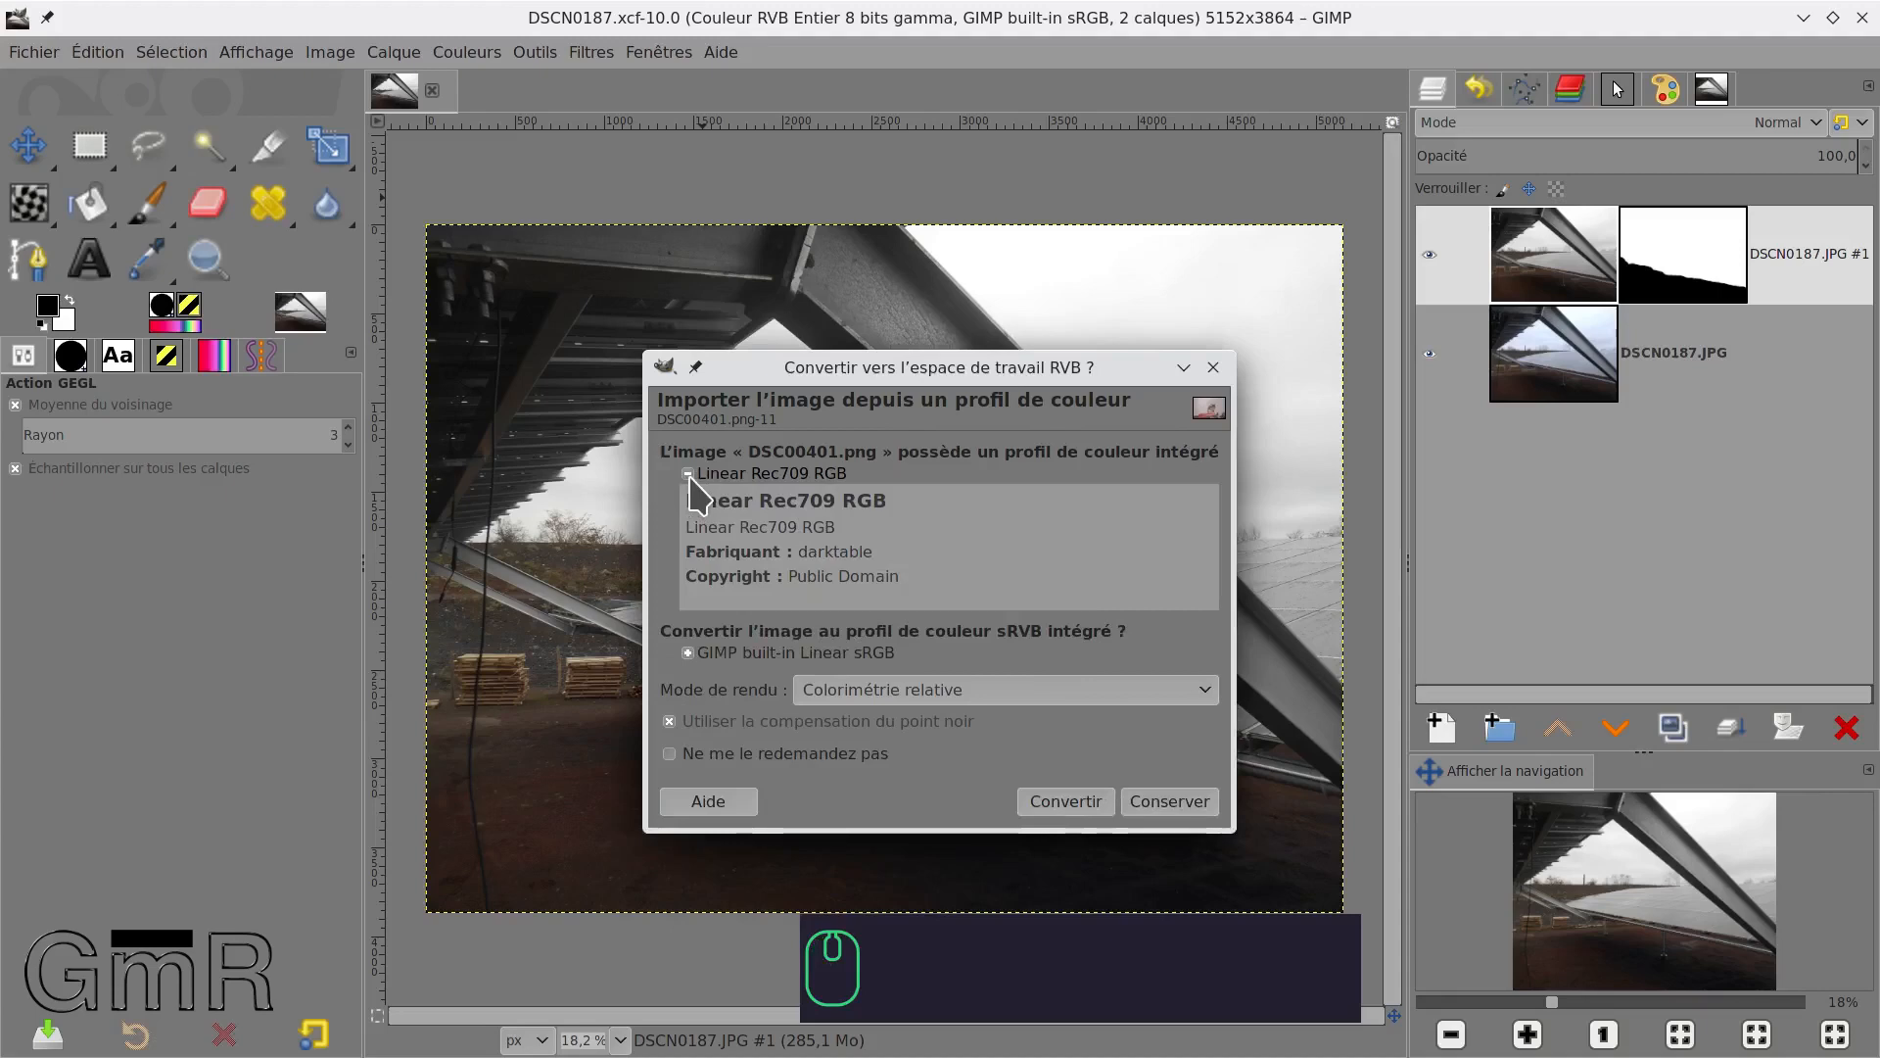
left_click(690, 476)
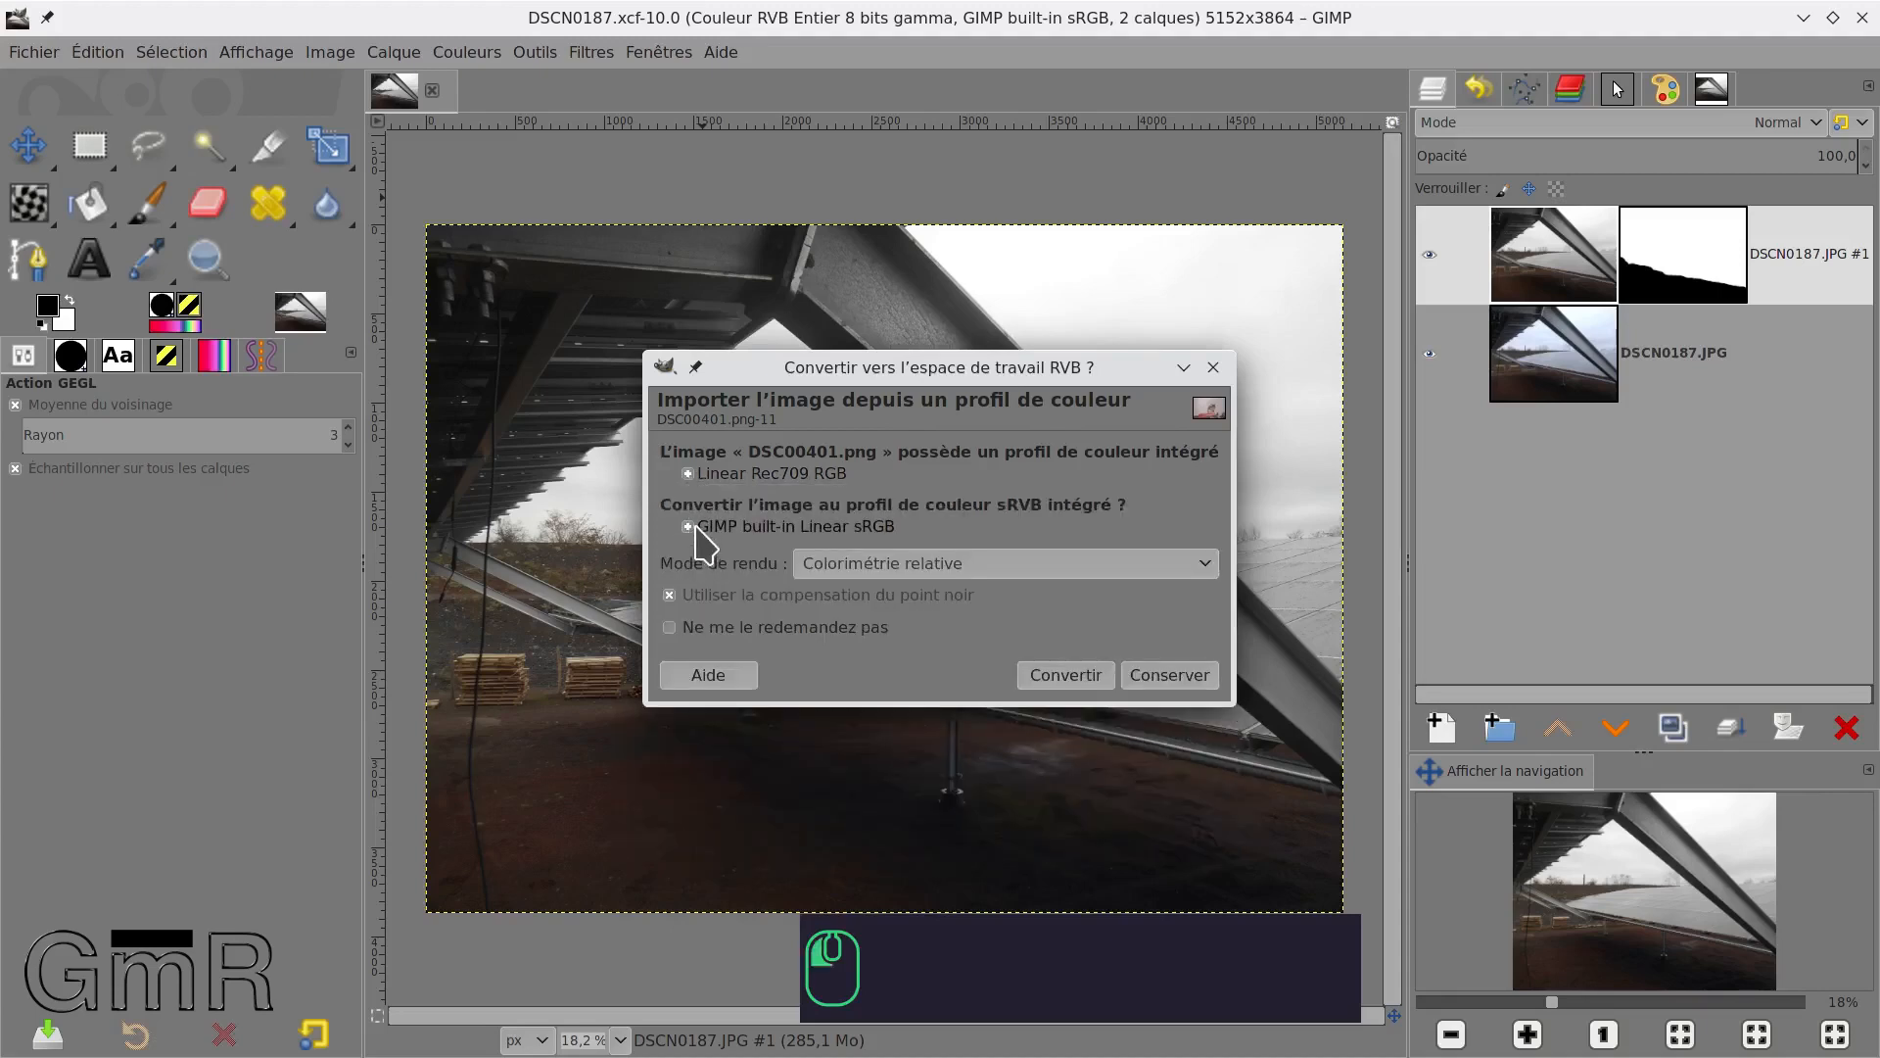
left_click(690, 528)
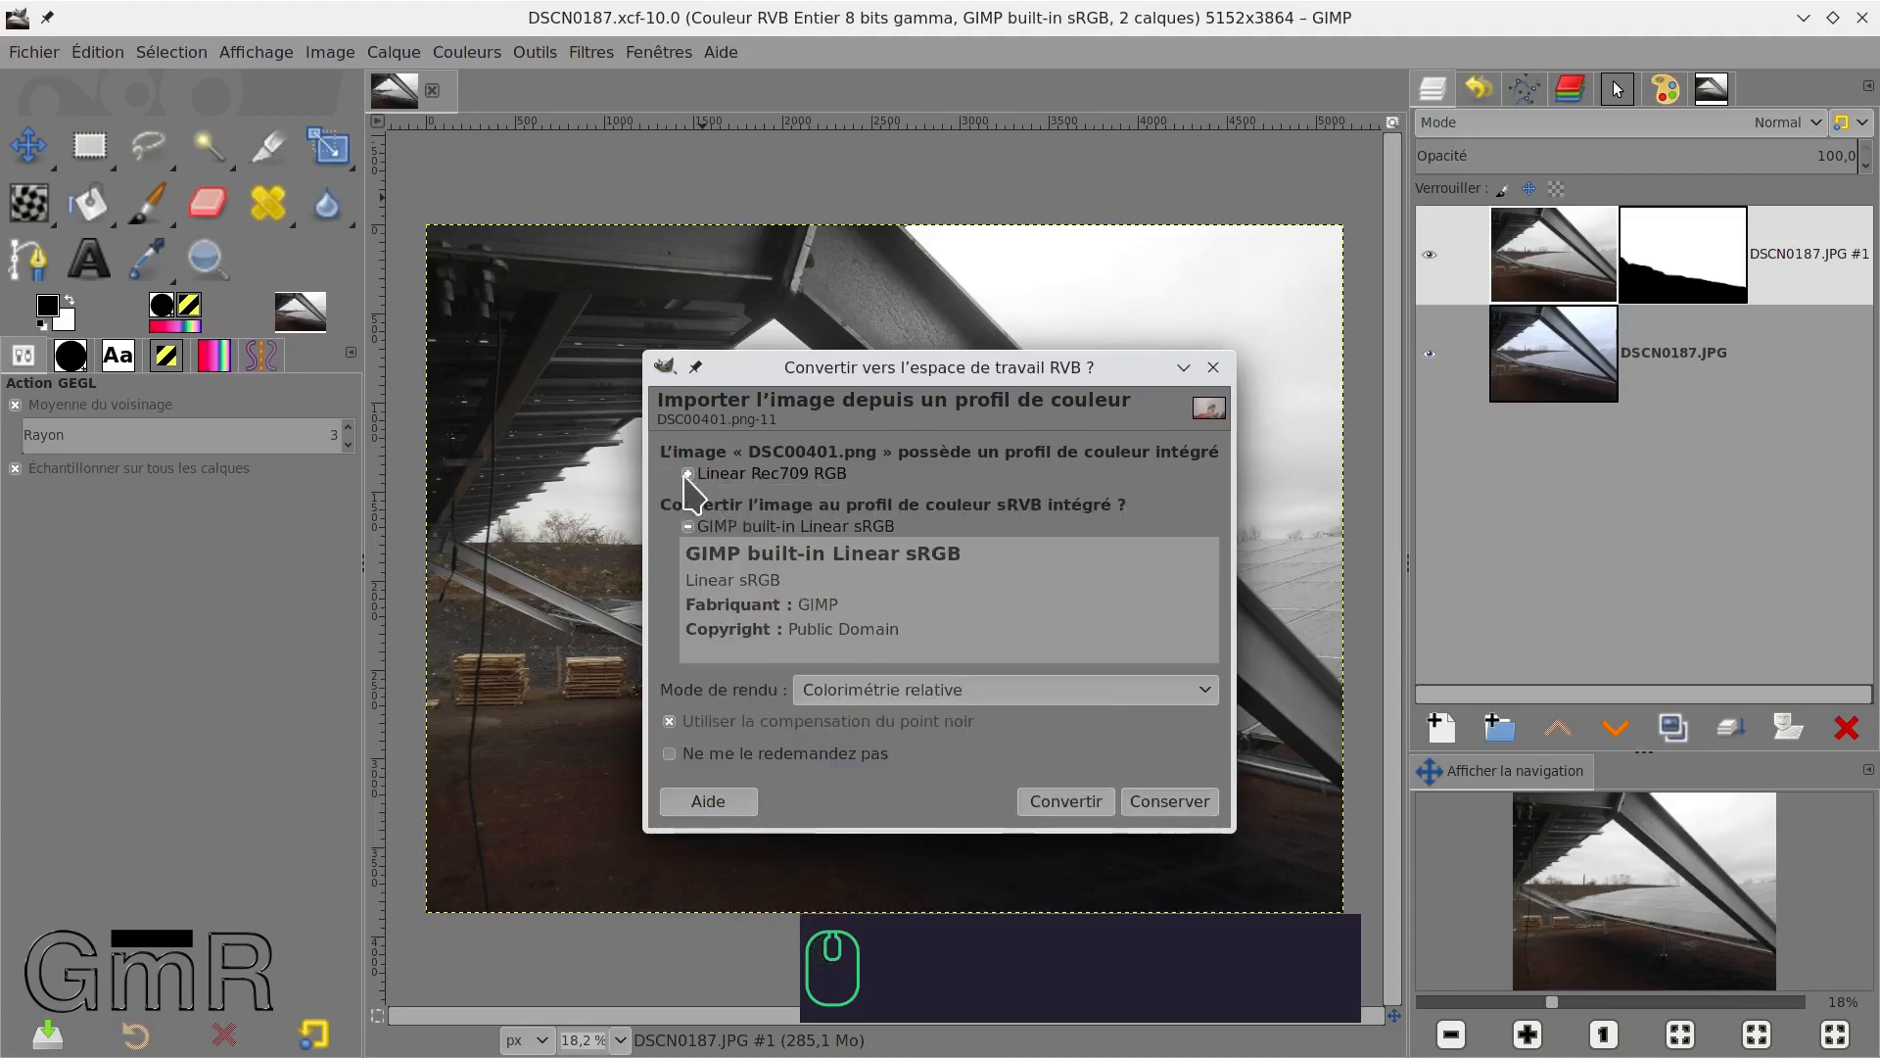
left_click(688, 475)
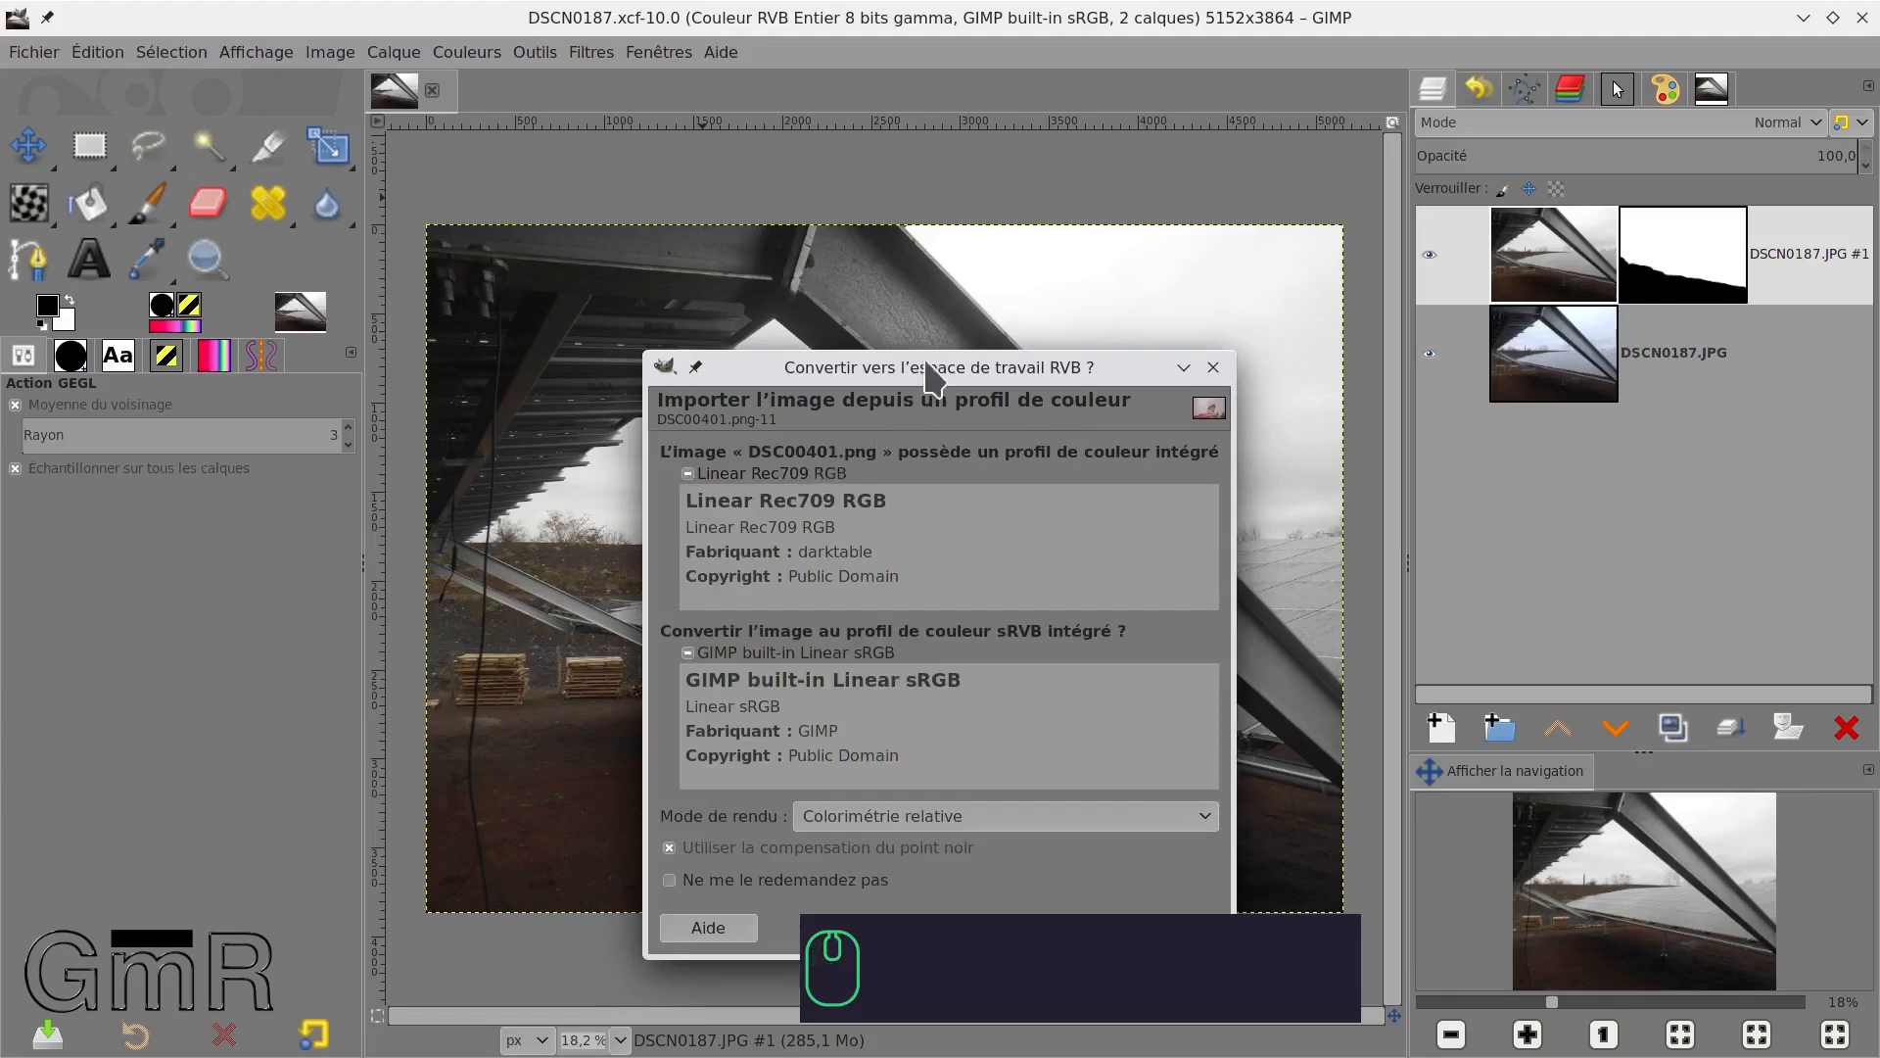
left_click_drag(936, 377, 913, 229)
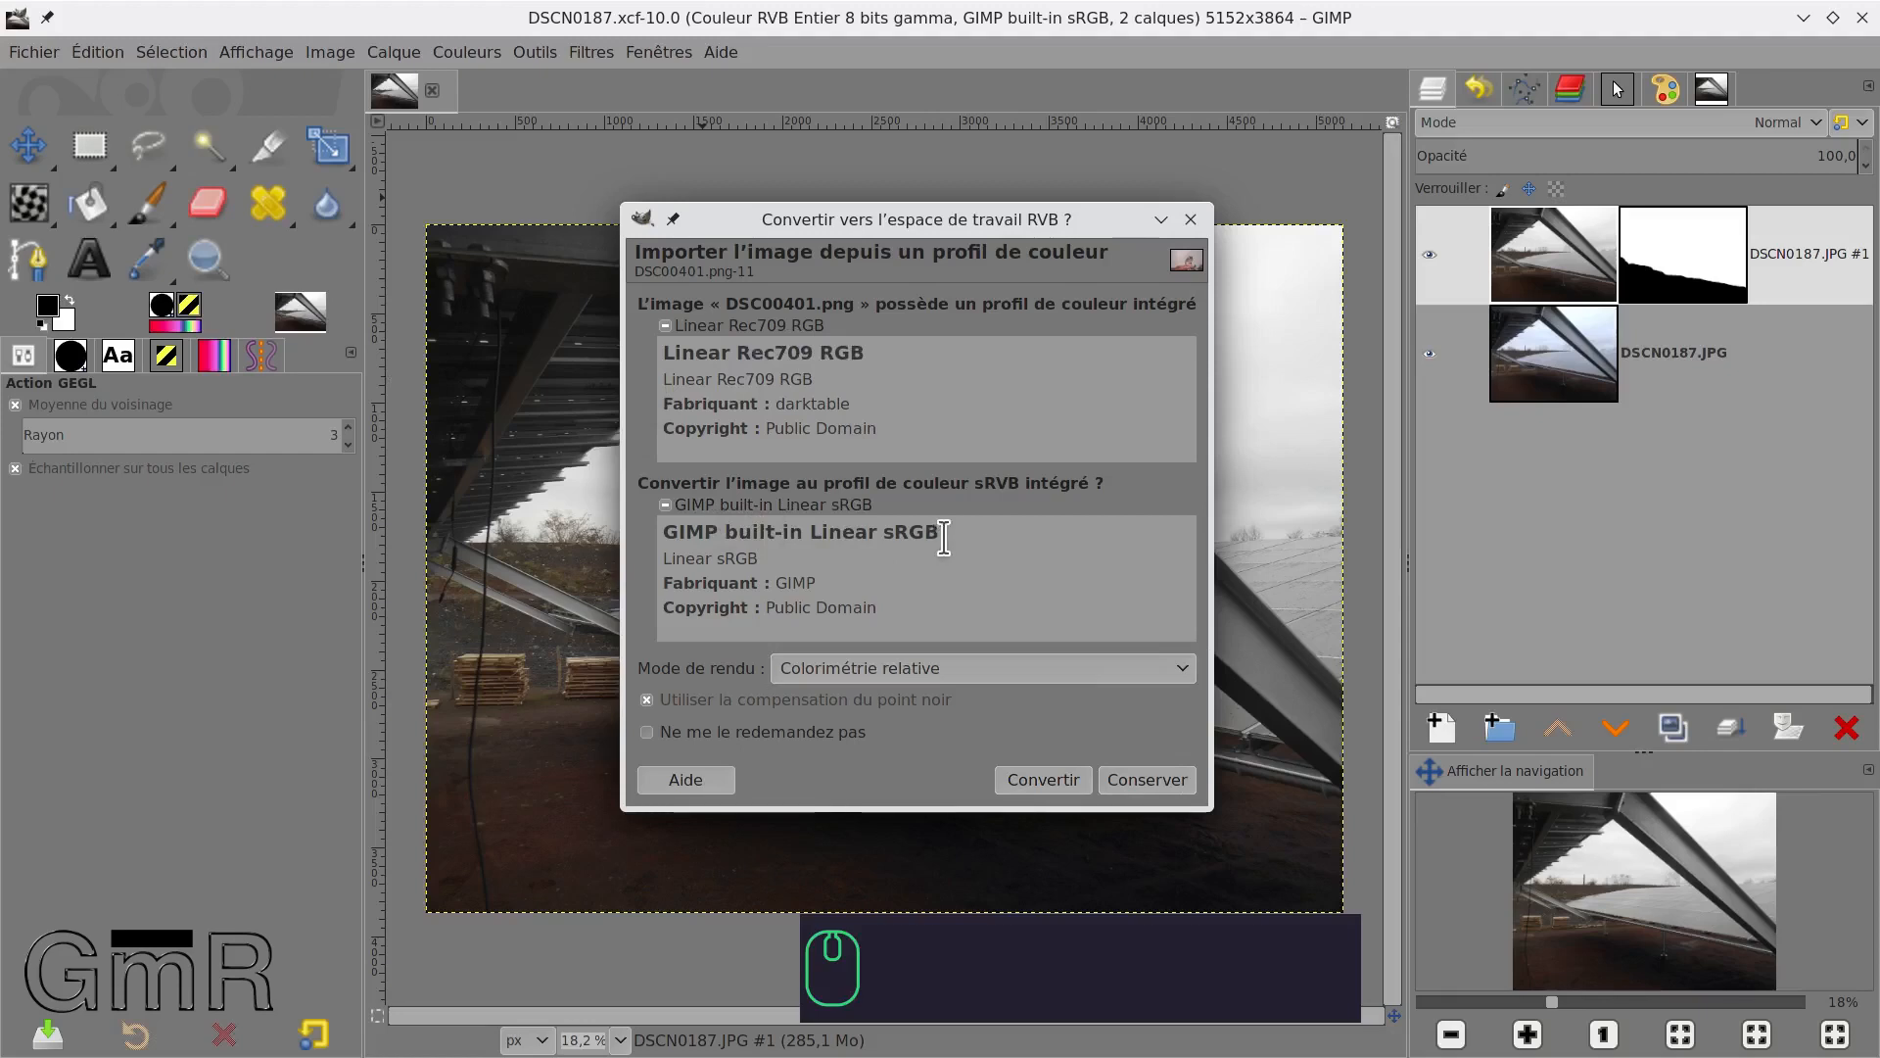
left_click(1040, 789)
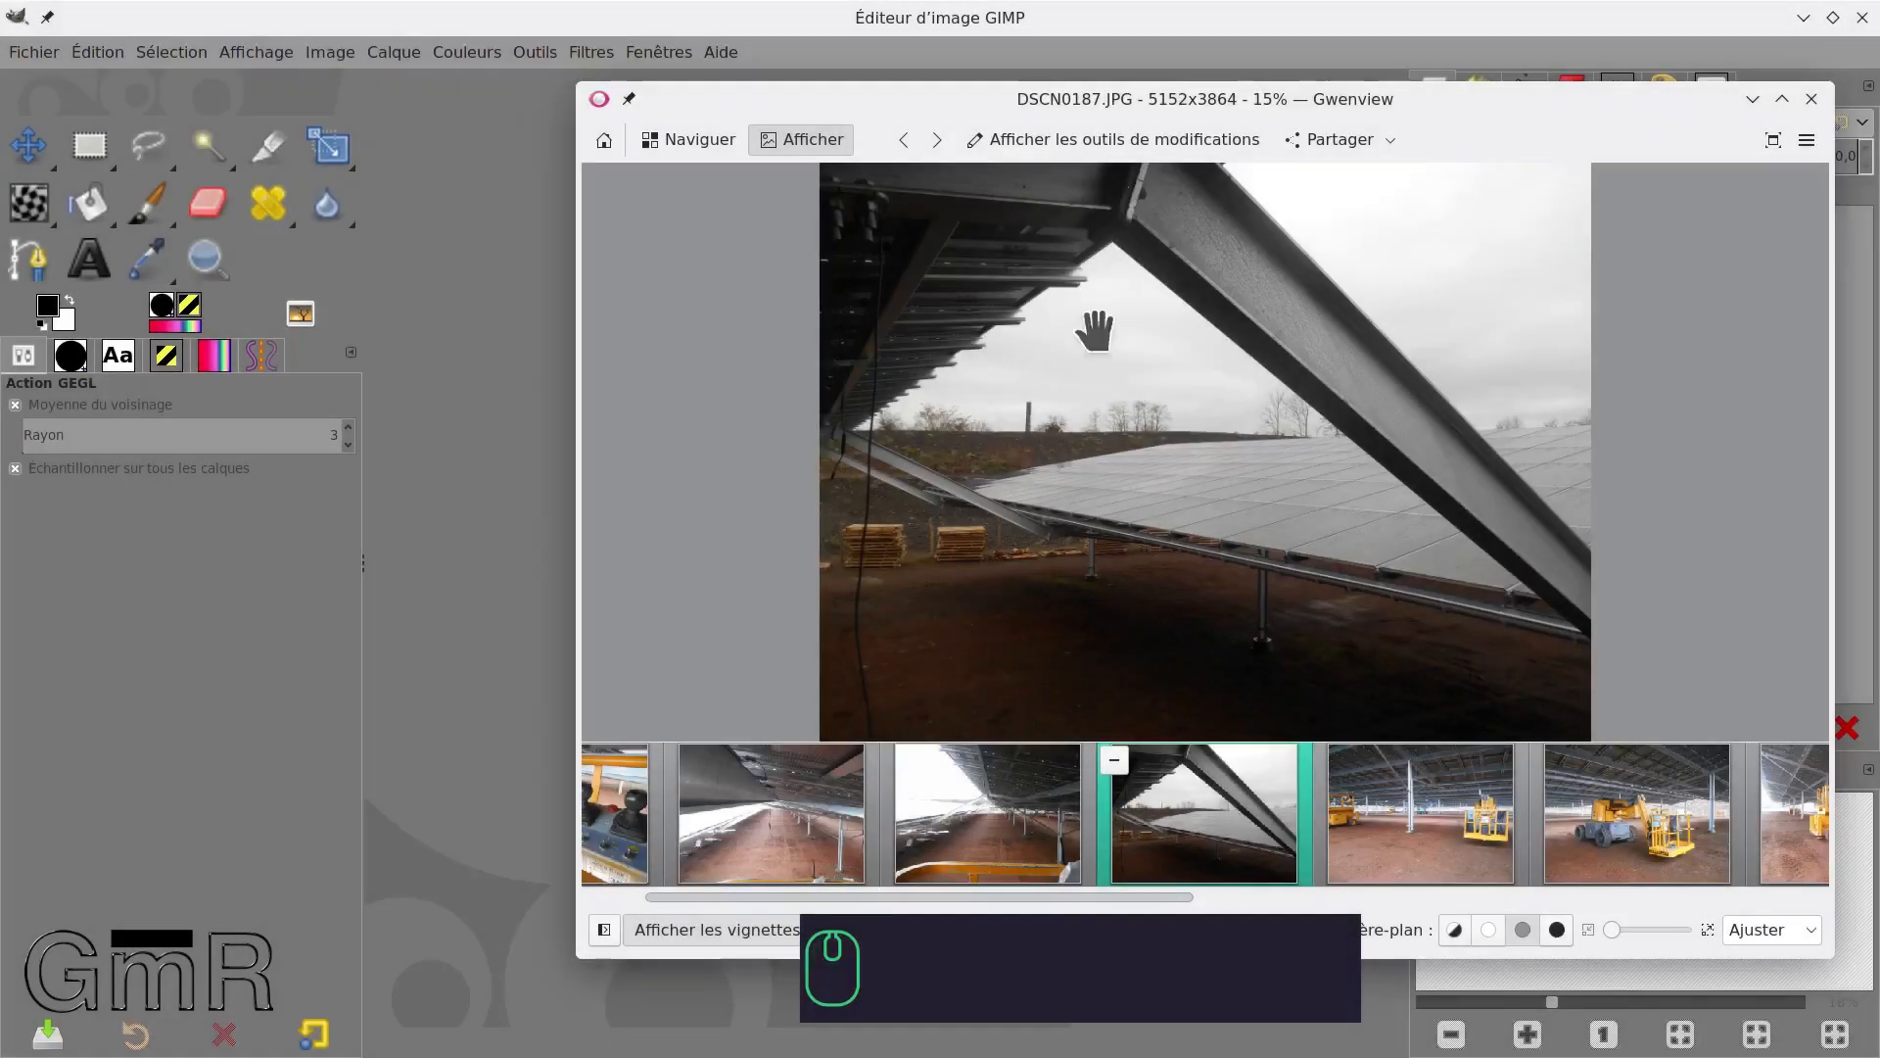
Compare the solar-panel photos DSCN0187.JPG, DSCN0186.JPG and DSCN0185.JPG in Gwenview, ending on DSCN0185.JPG.
left_click_drag(574, 782, 367, 772)
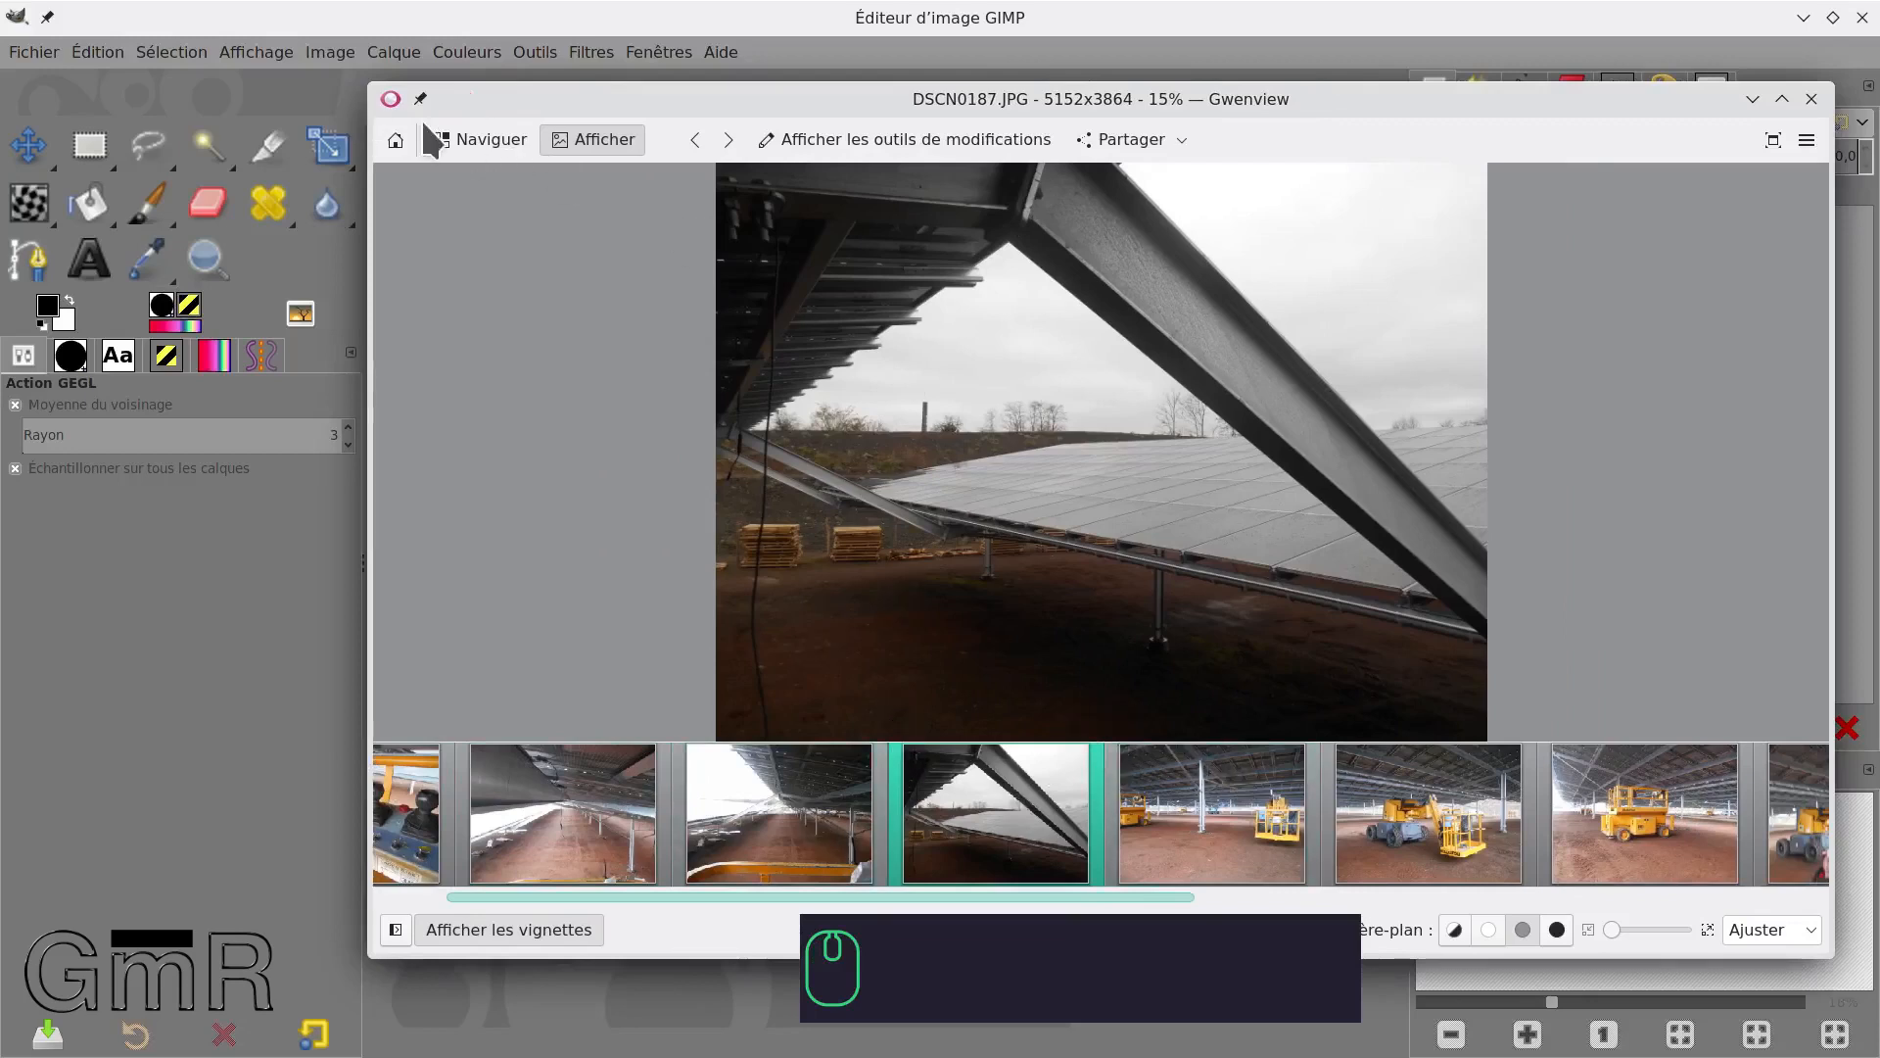
left_click(810, 809)
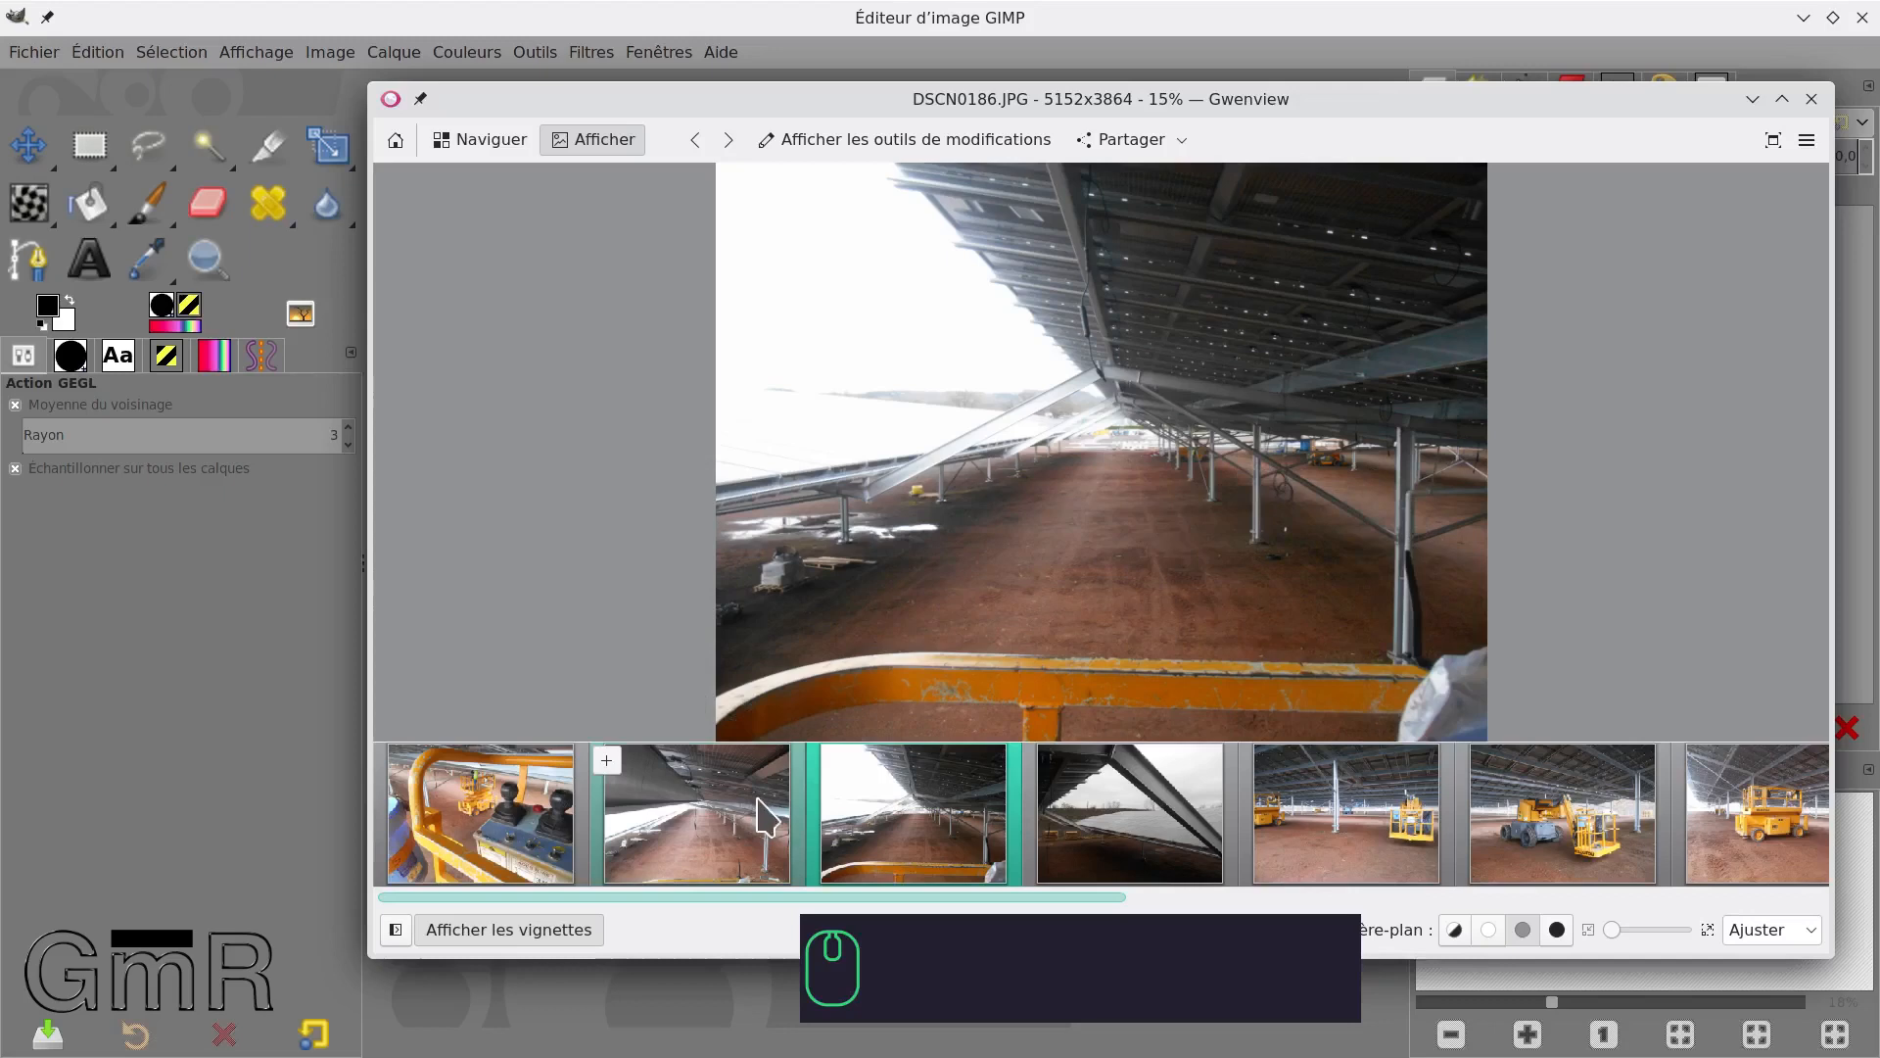
left_click(707, 803)
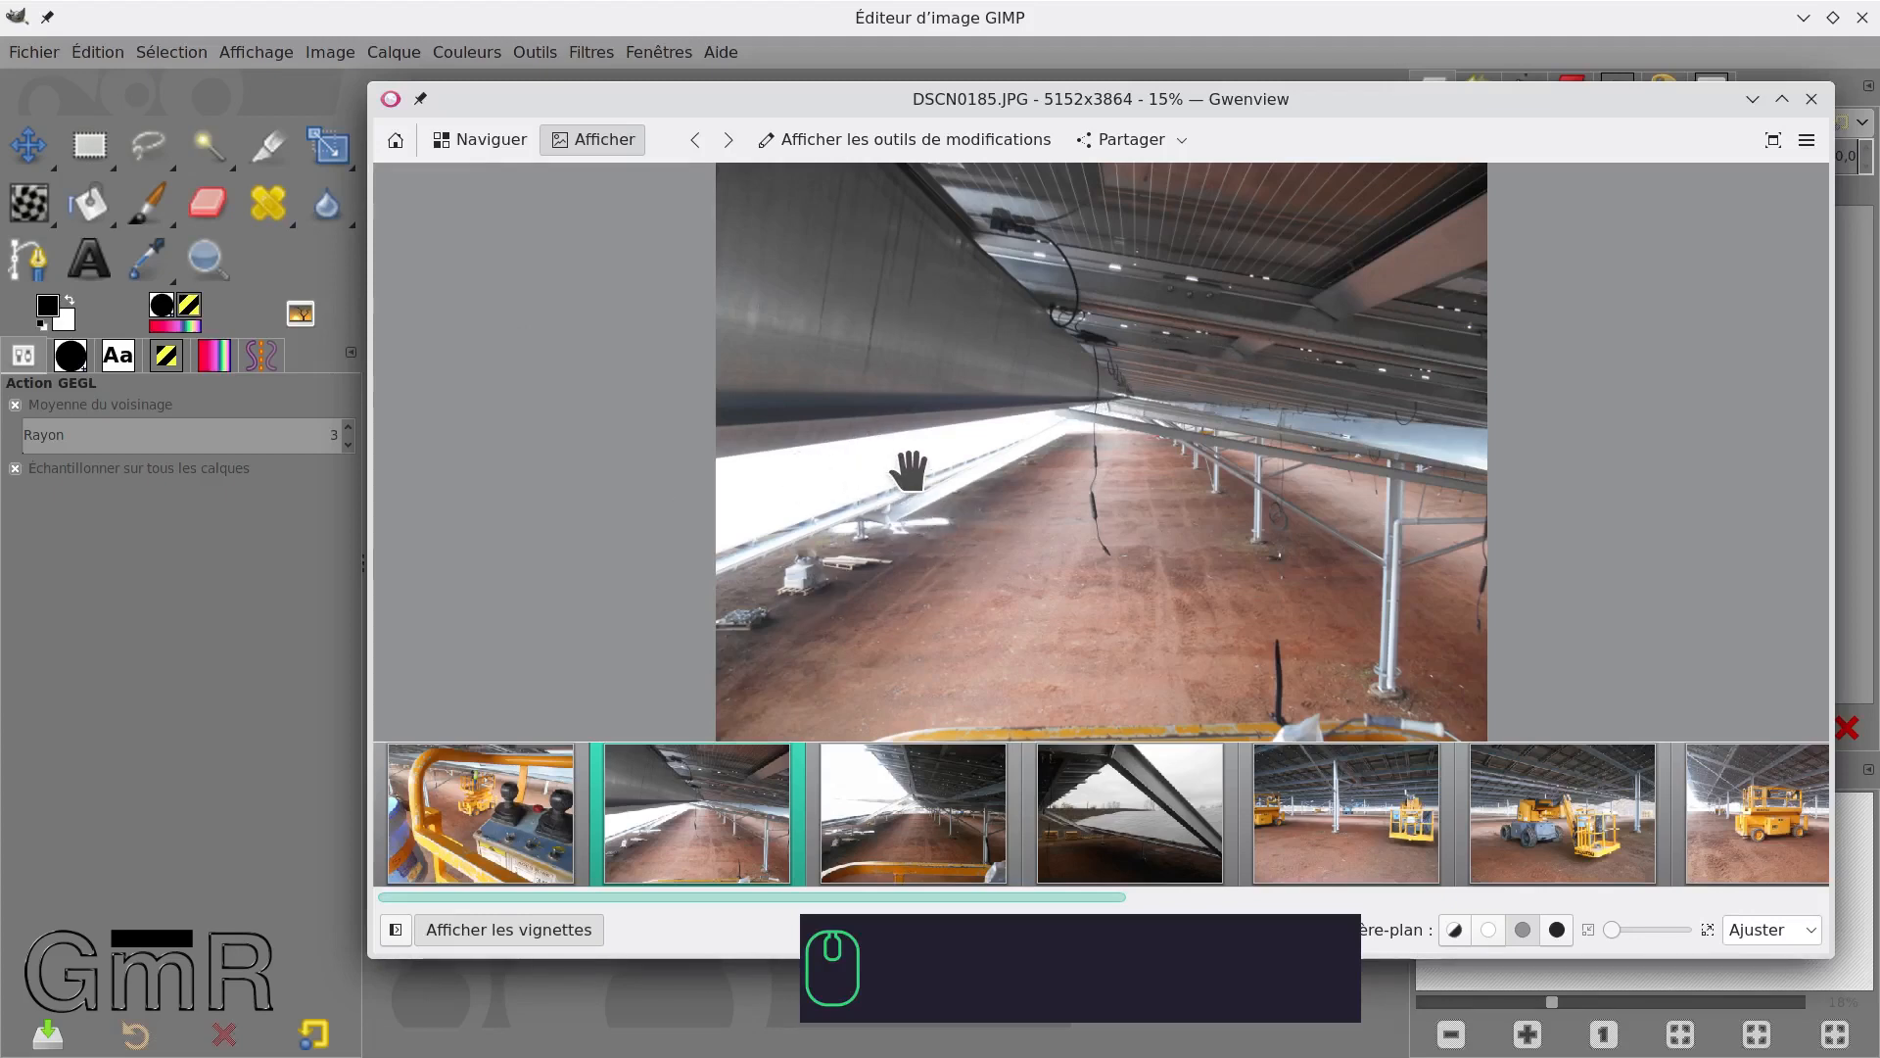
left_click_drag(1090, 97, 854, 88)
left_click(935, 798)
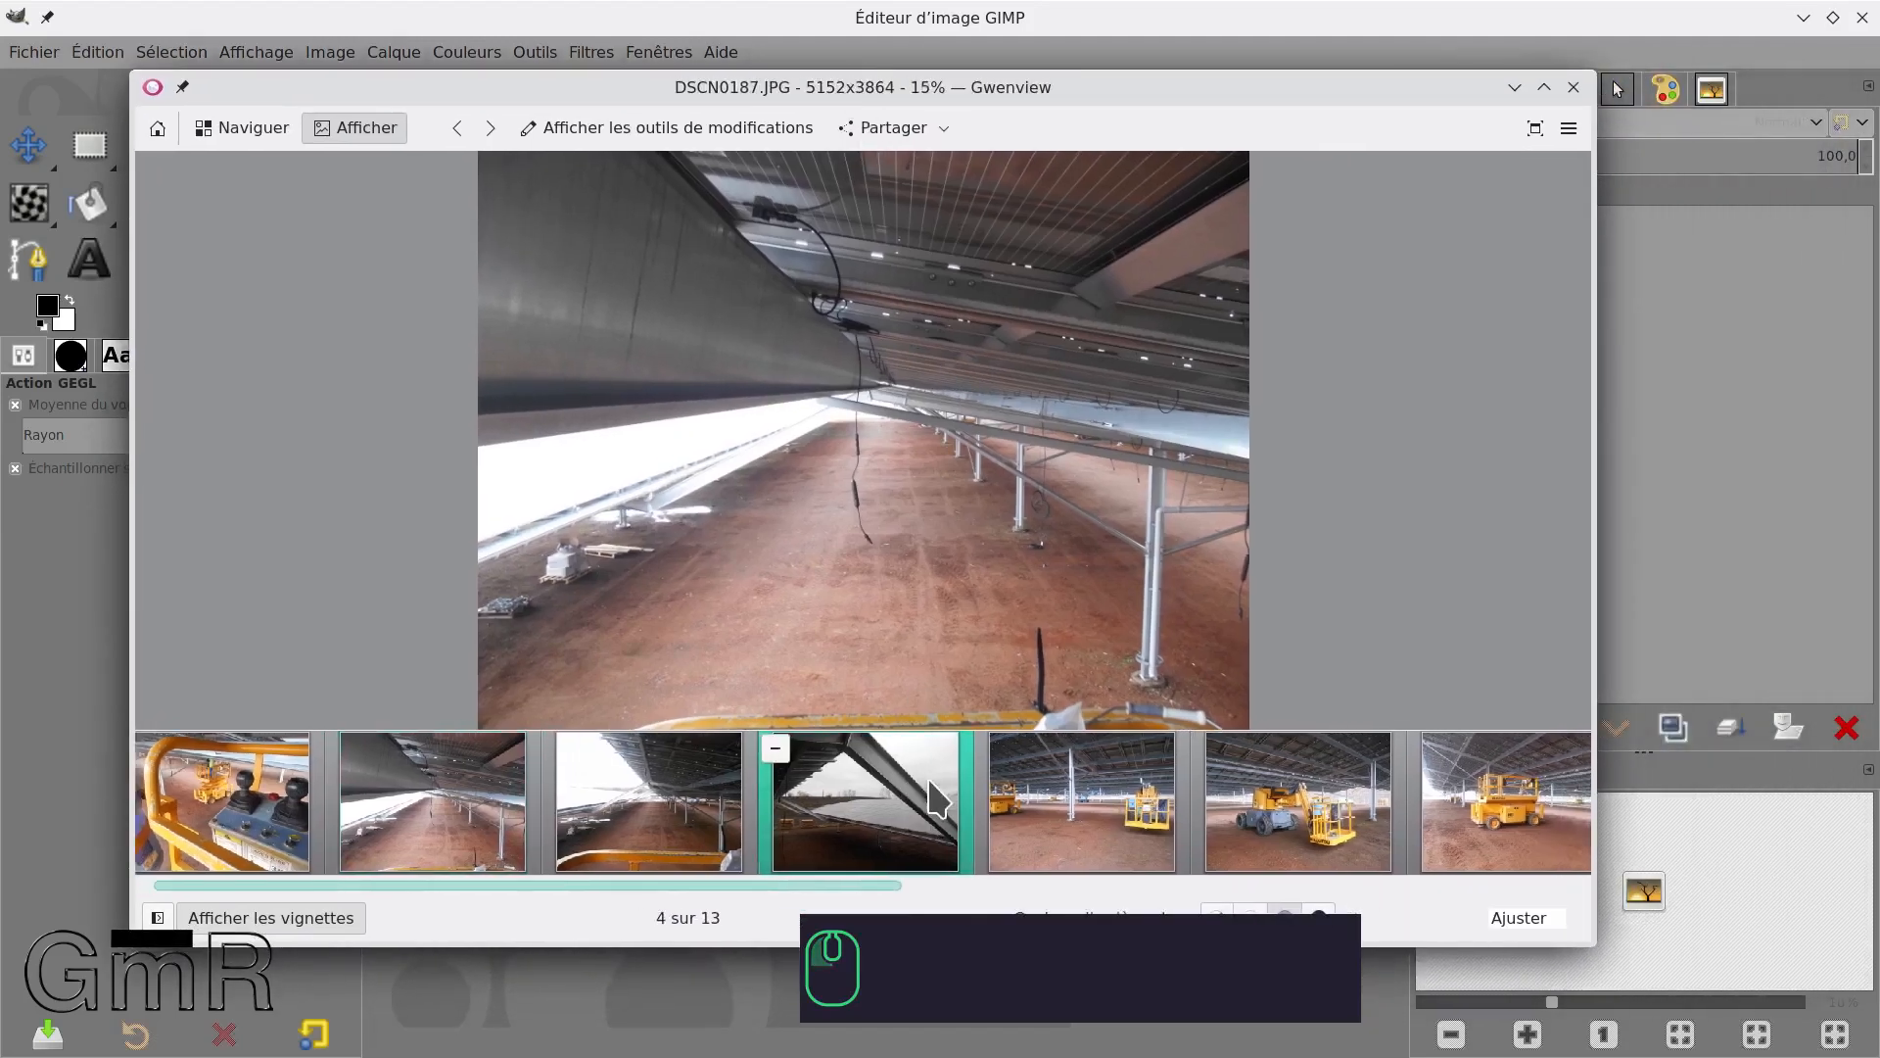
left_click(473, 827)
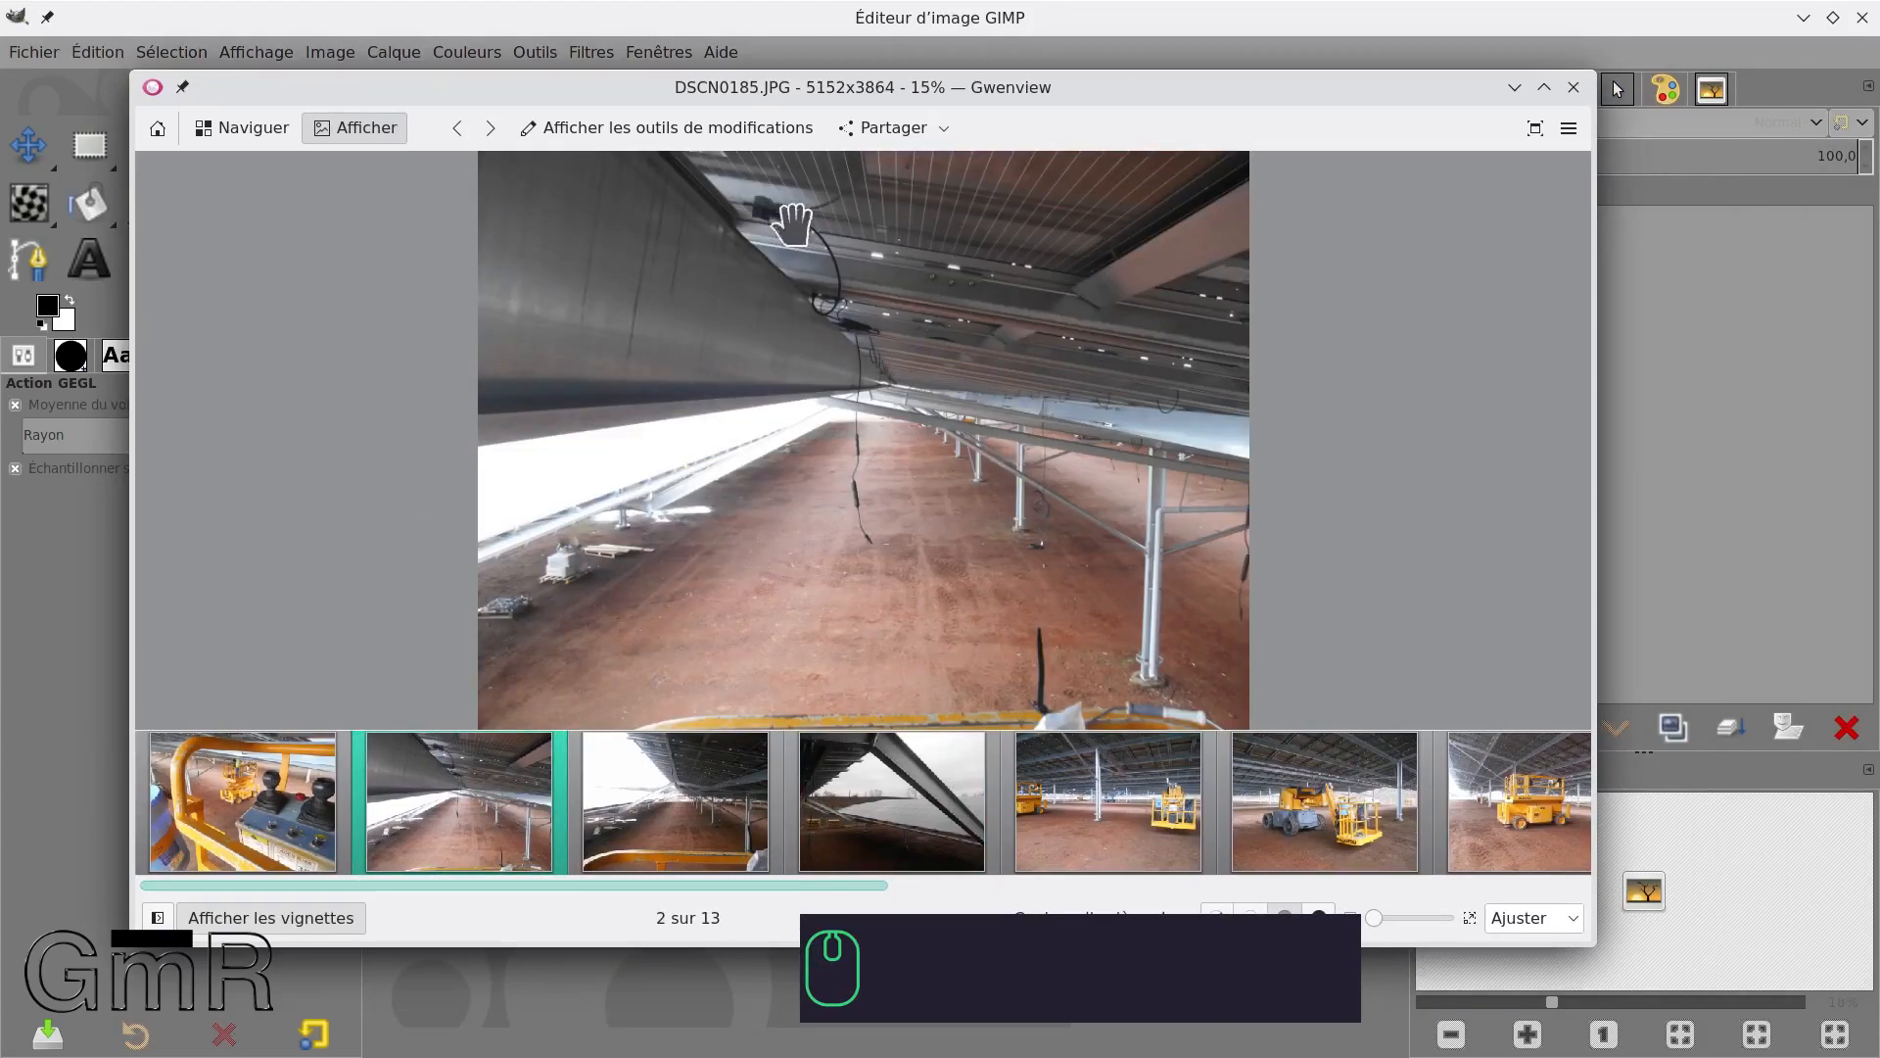
Open DSCN0185.JPG from Gwenview in GIMP and add an alpha channel to its layer.
left_click_drag(842, 91, 1334, 110)
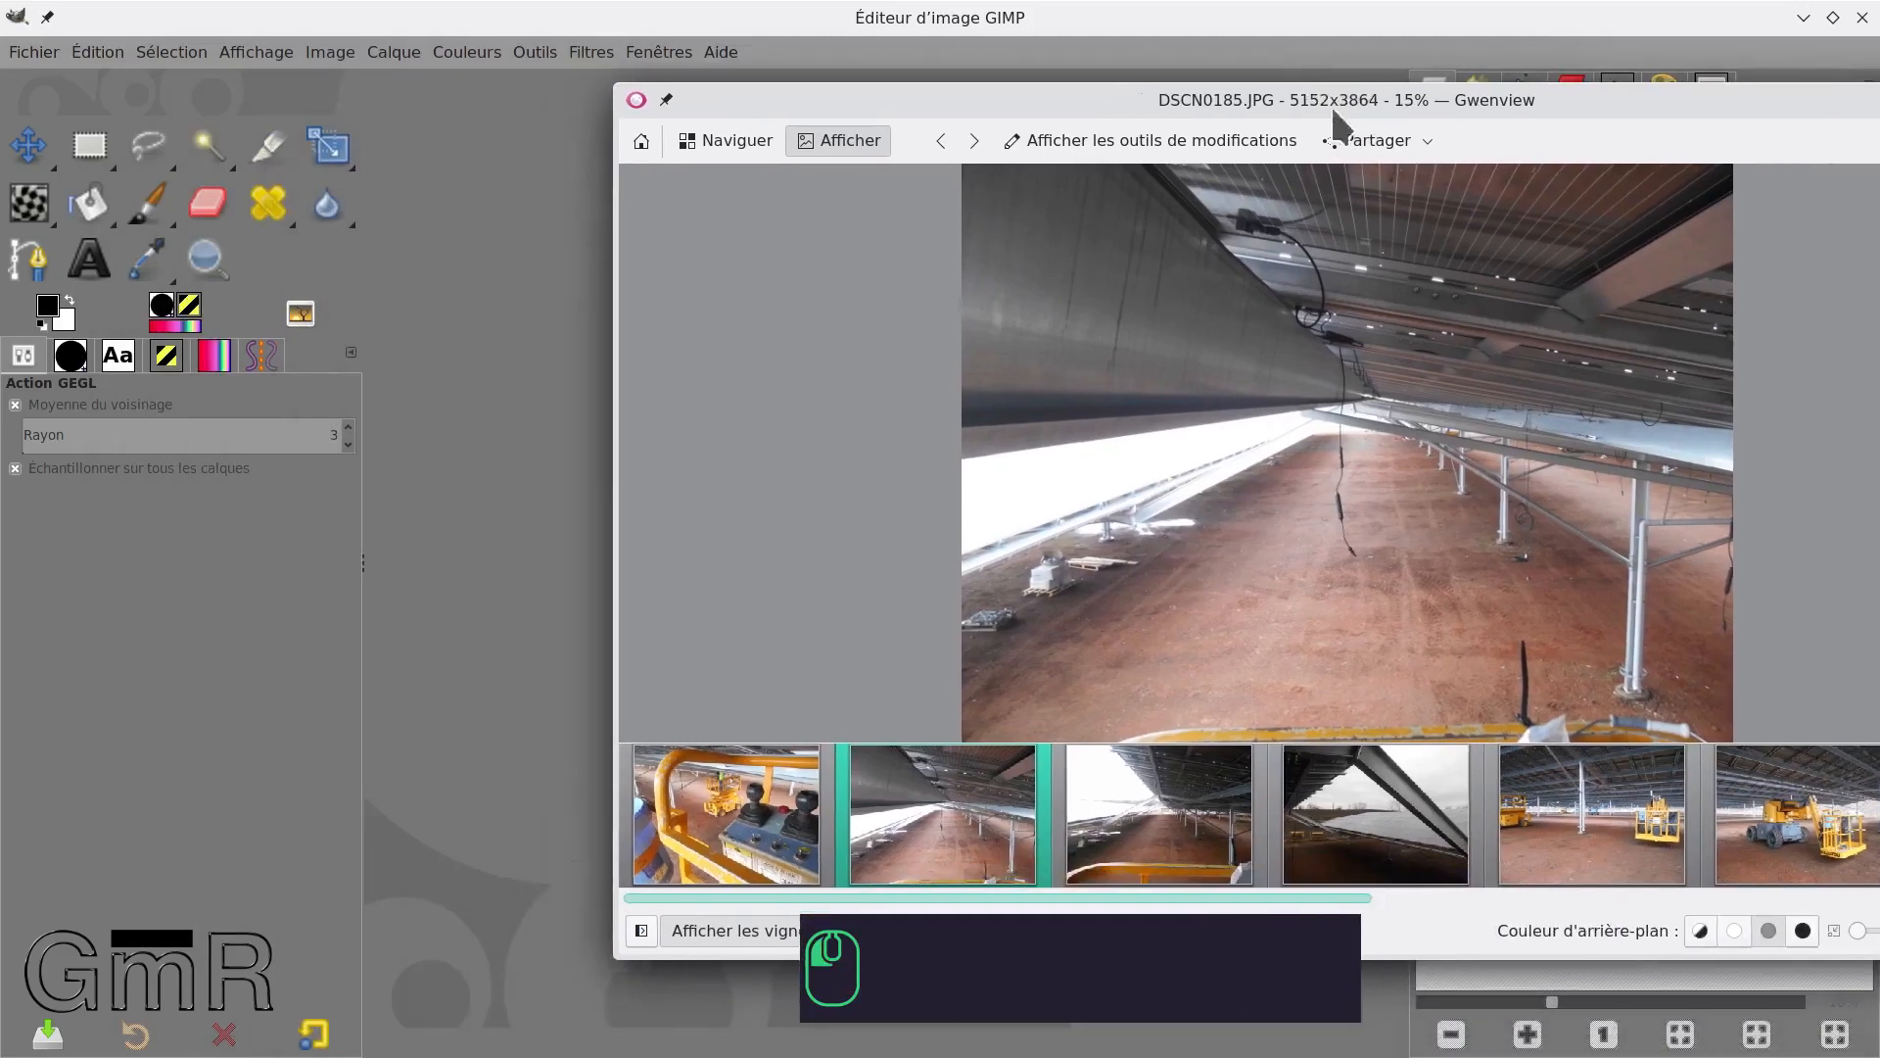
left_click_drag(916, 801, 436, 605)
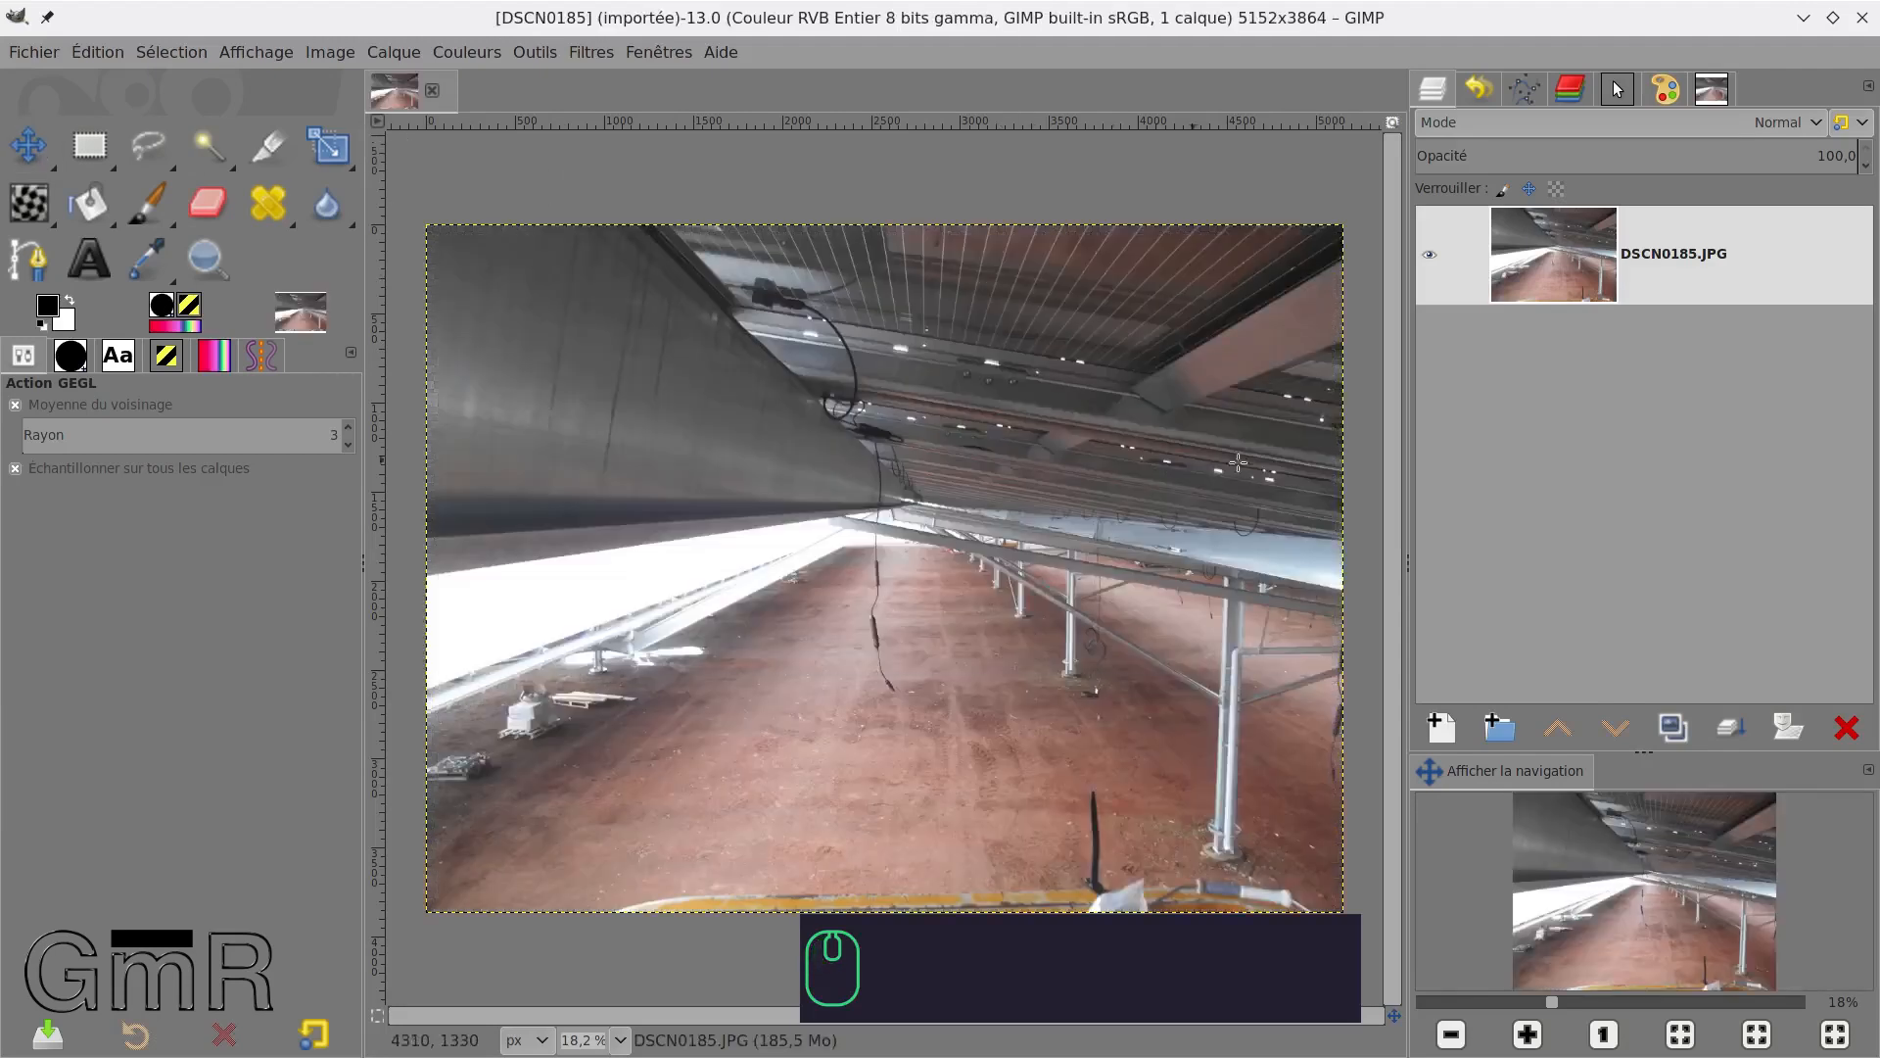
right_click(1629, 245)
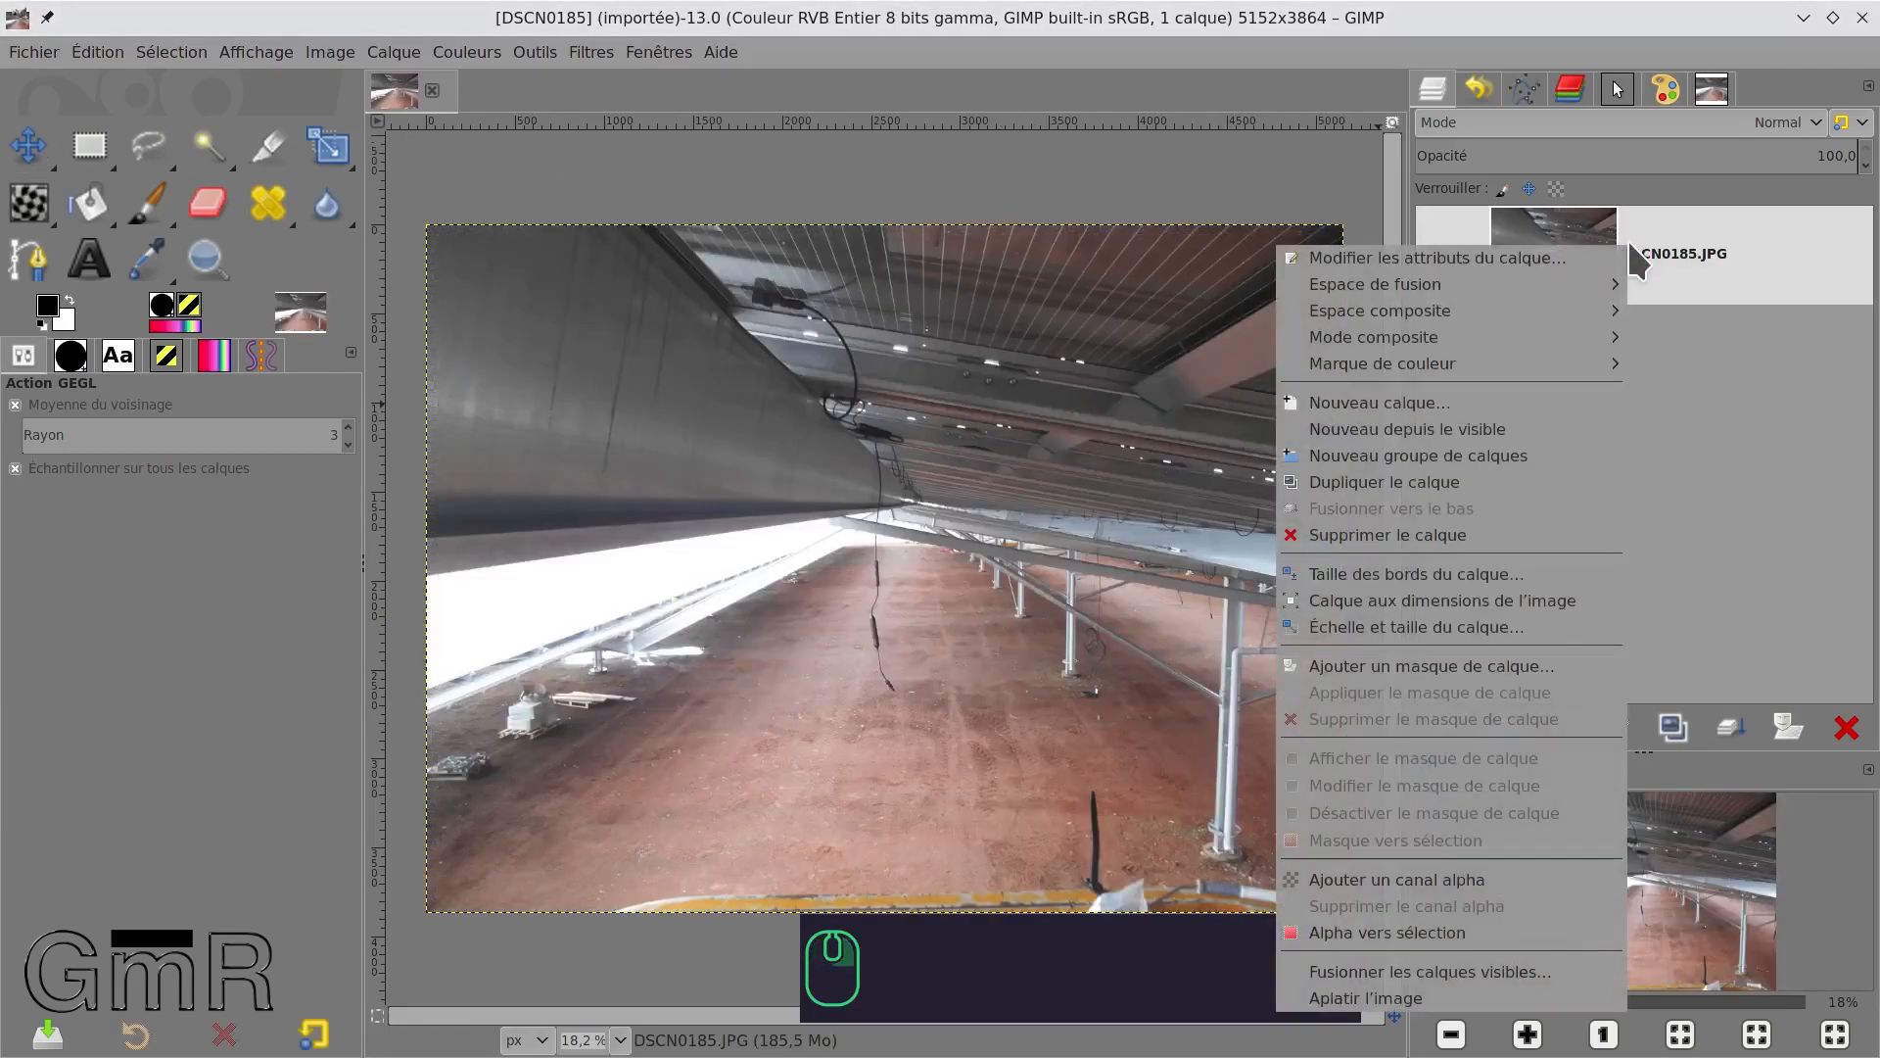
left_click(1493, 878)
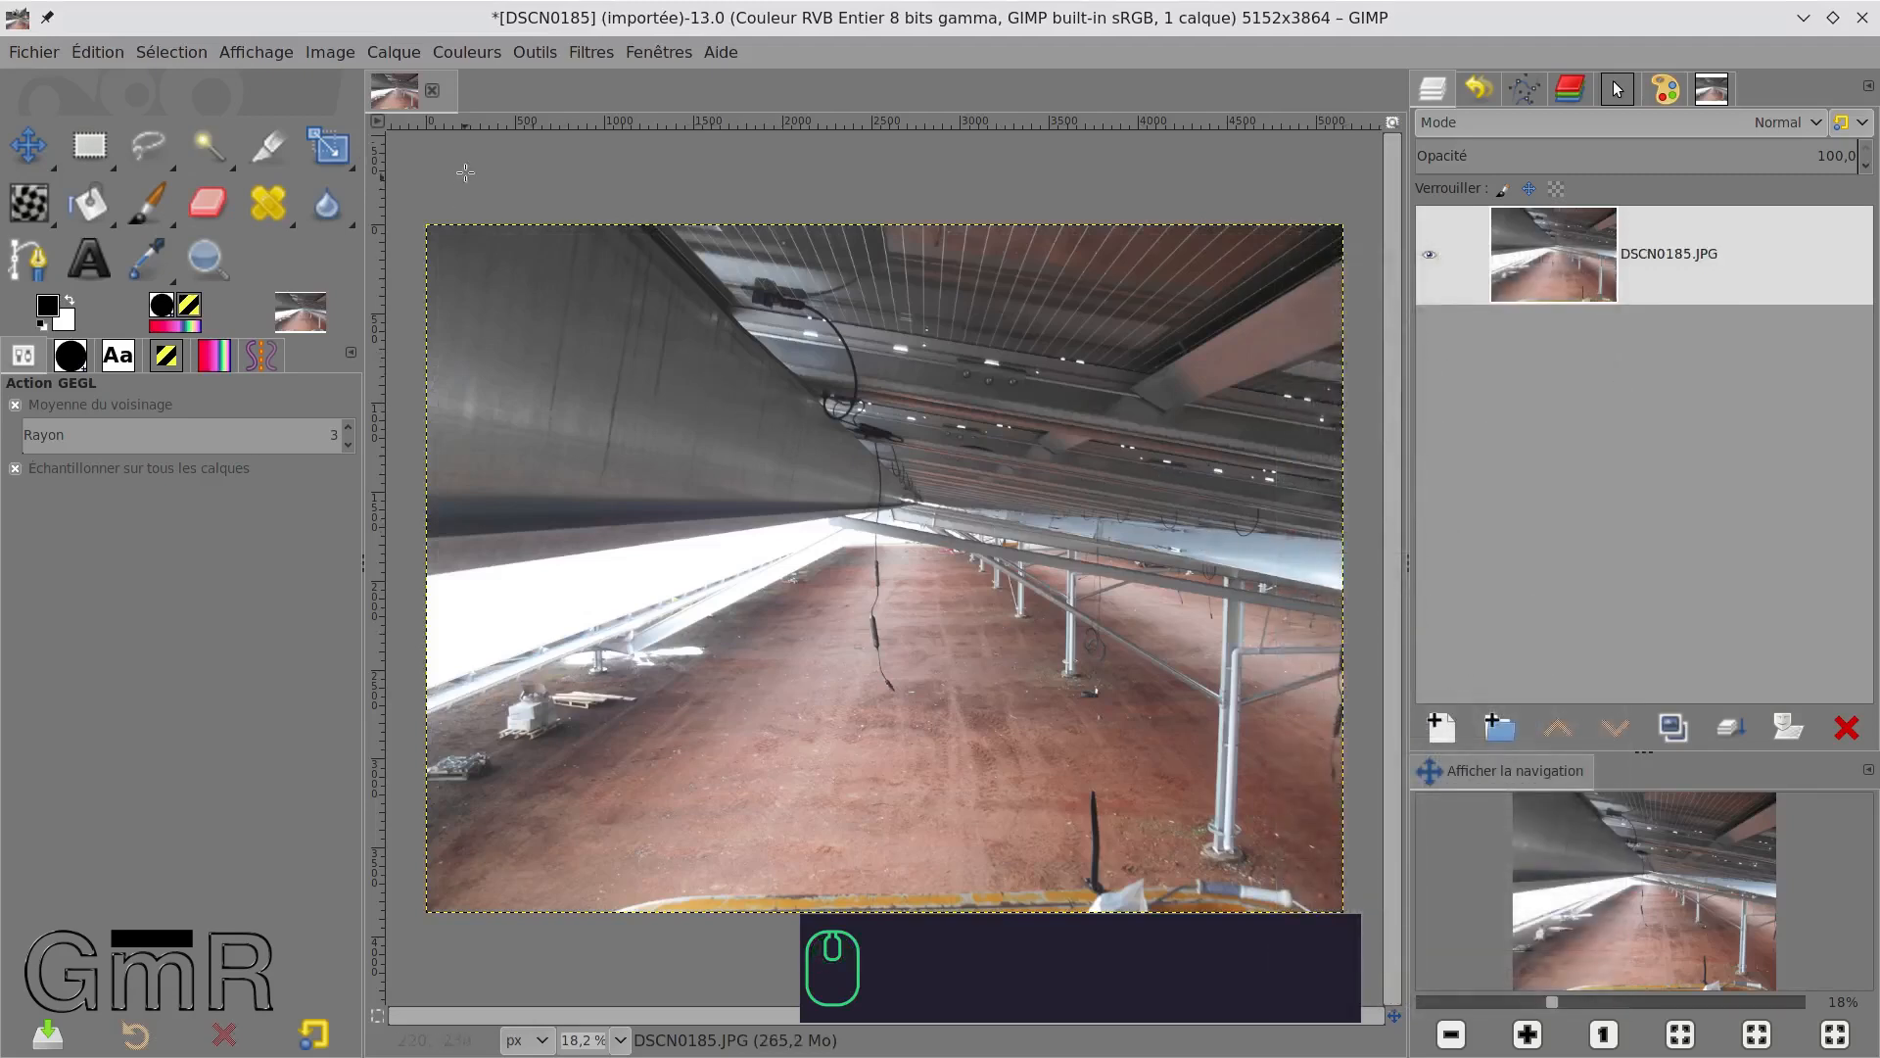
Start the Color Temperature filter on the DSCN0185.JPG layer and lower the original temperature to about 4574.
left_click(468, 56)
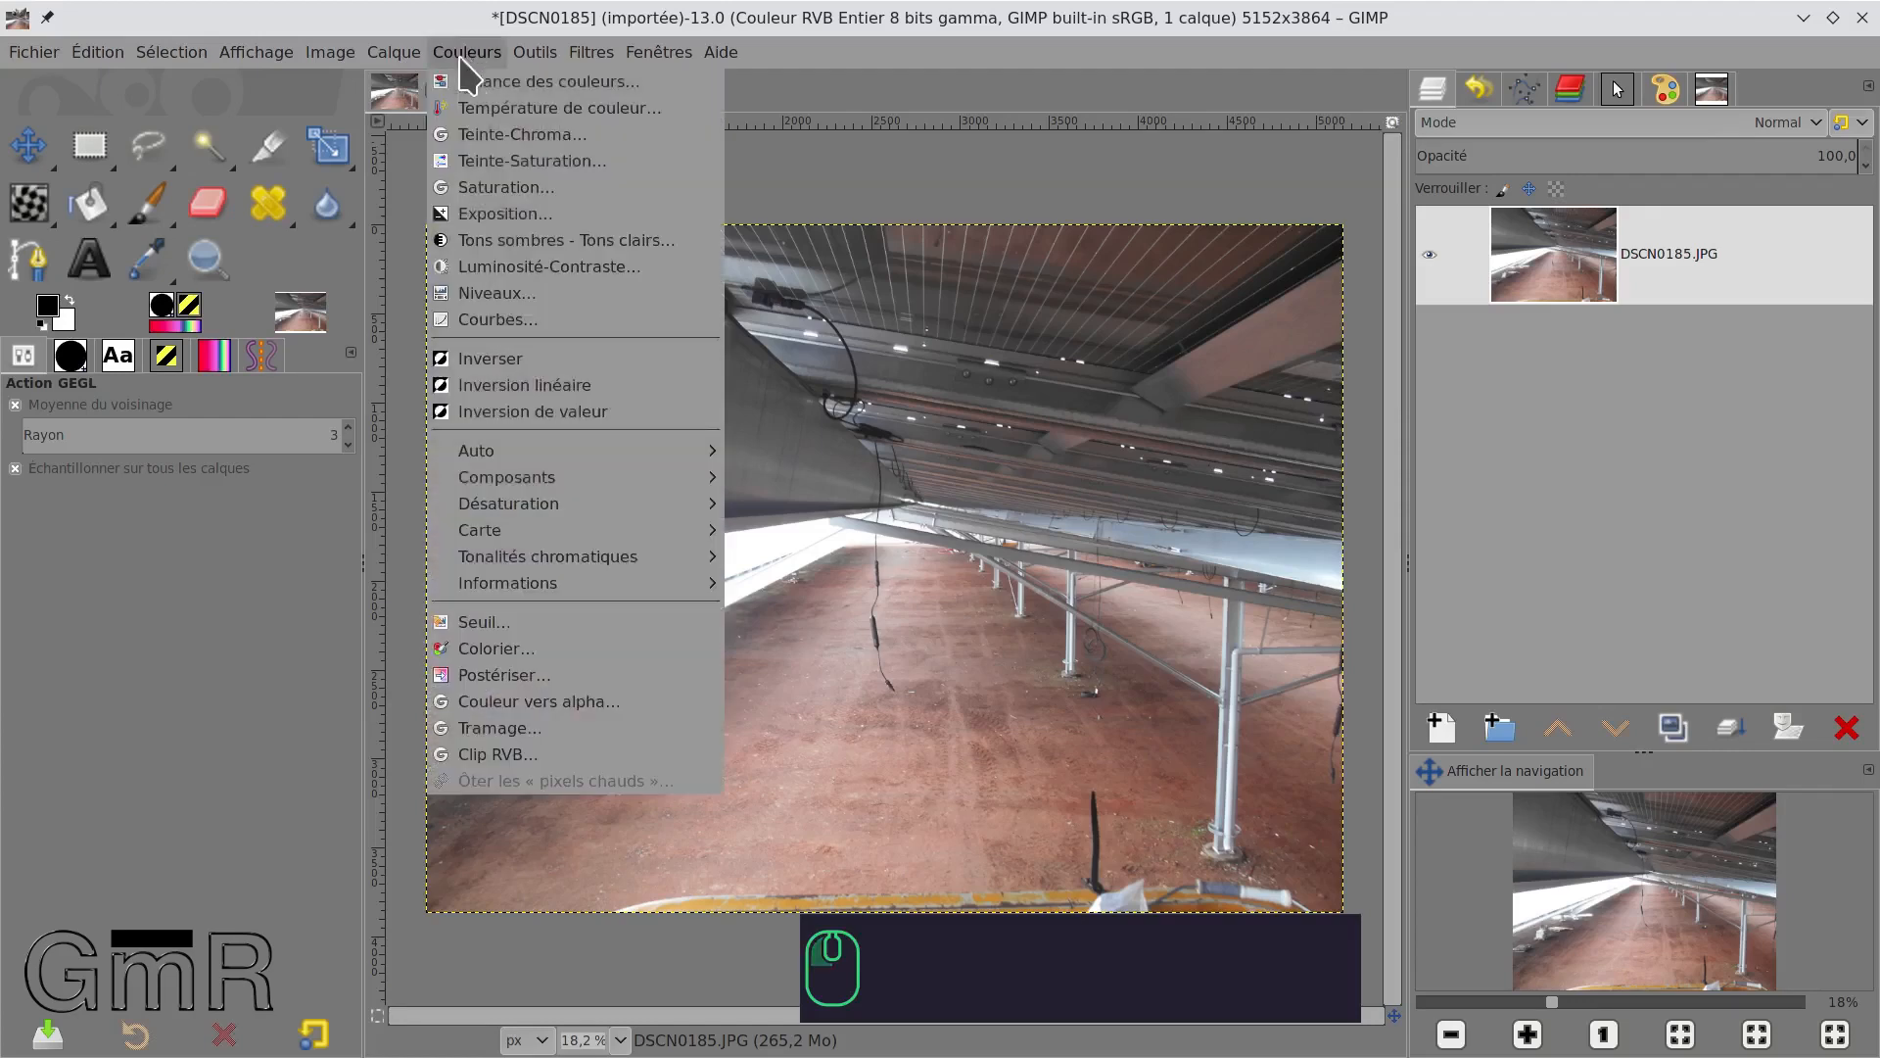
left_click(488, 112)
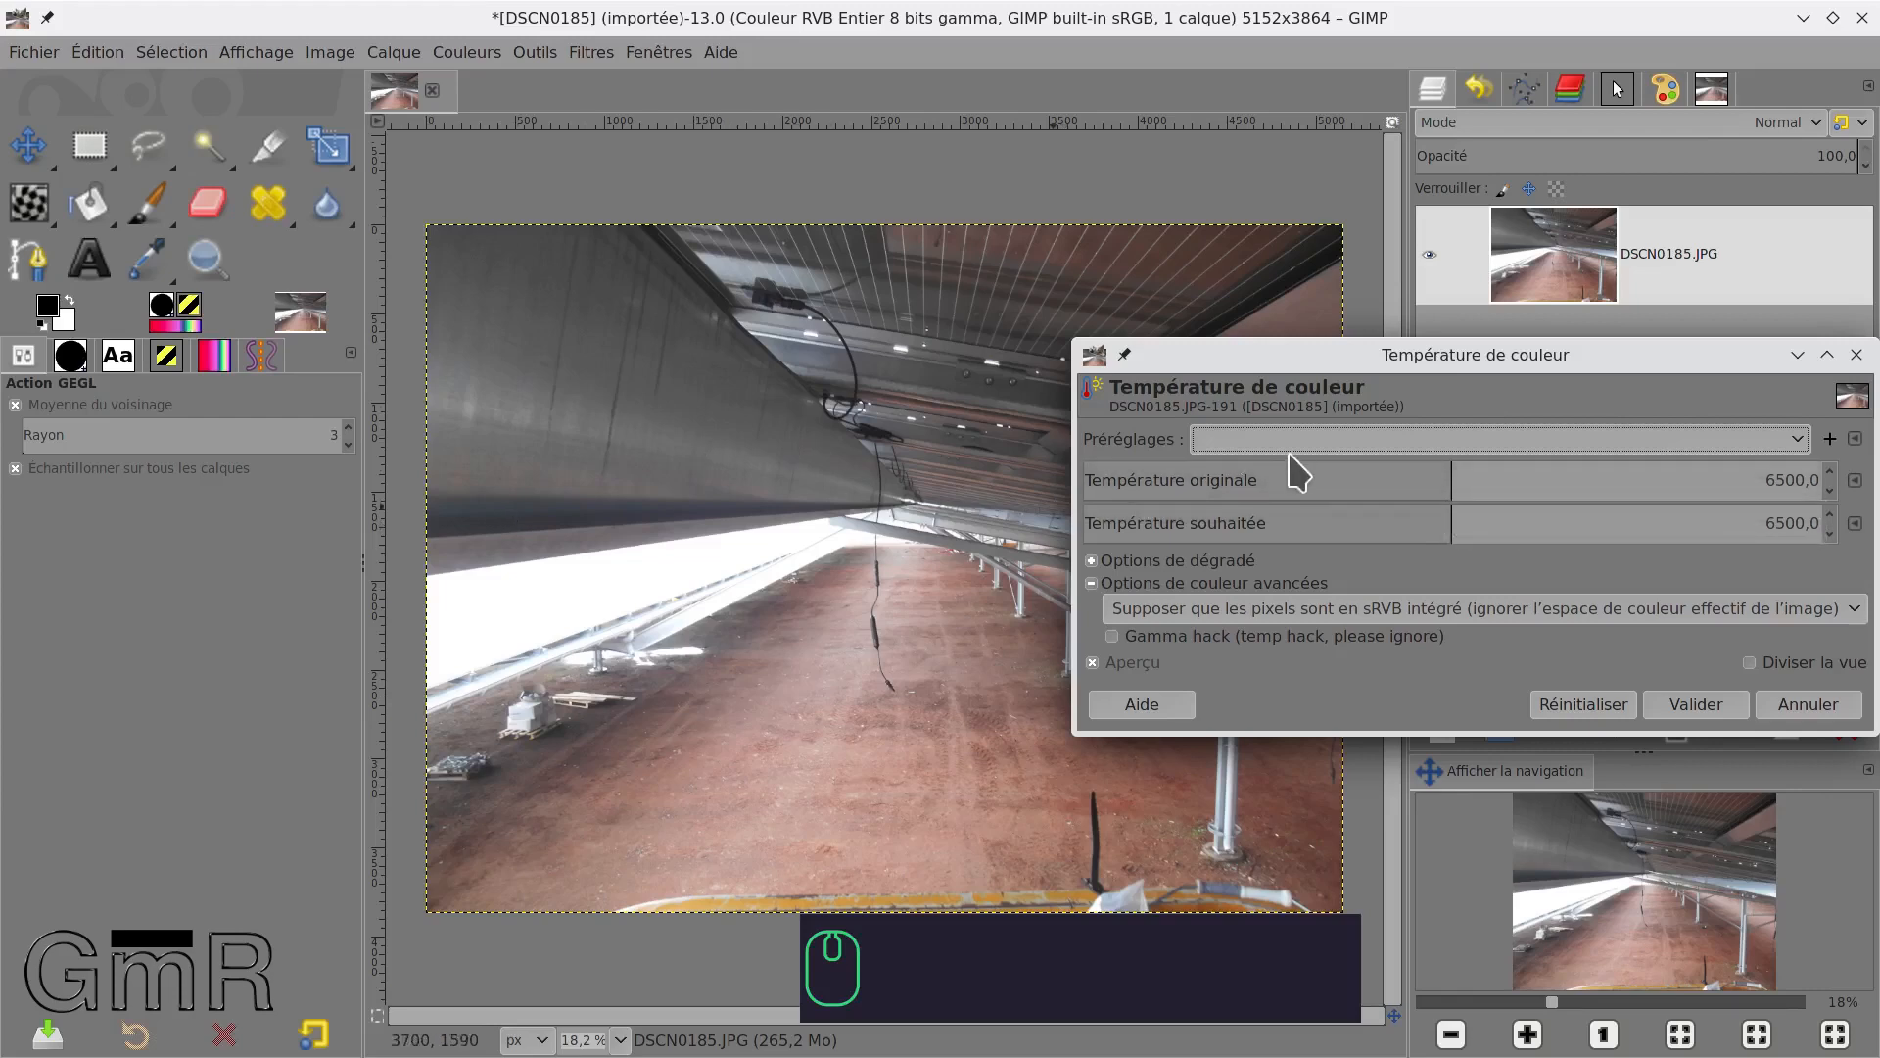
left_click(1313, 483)
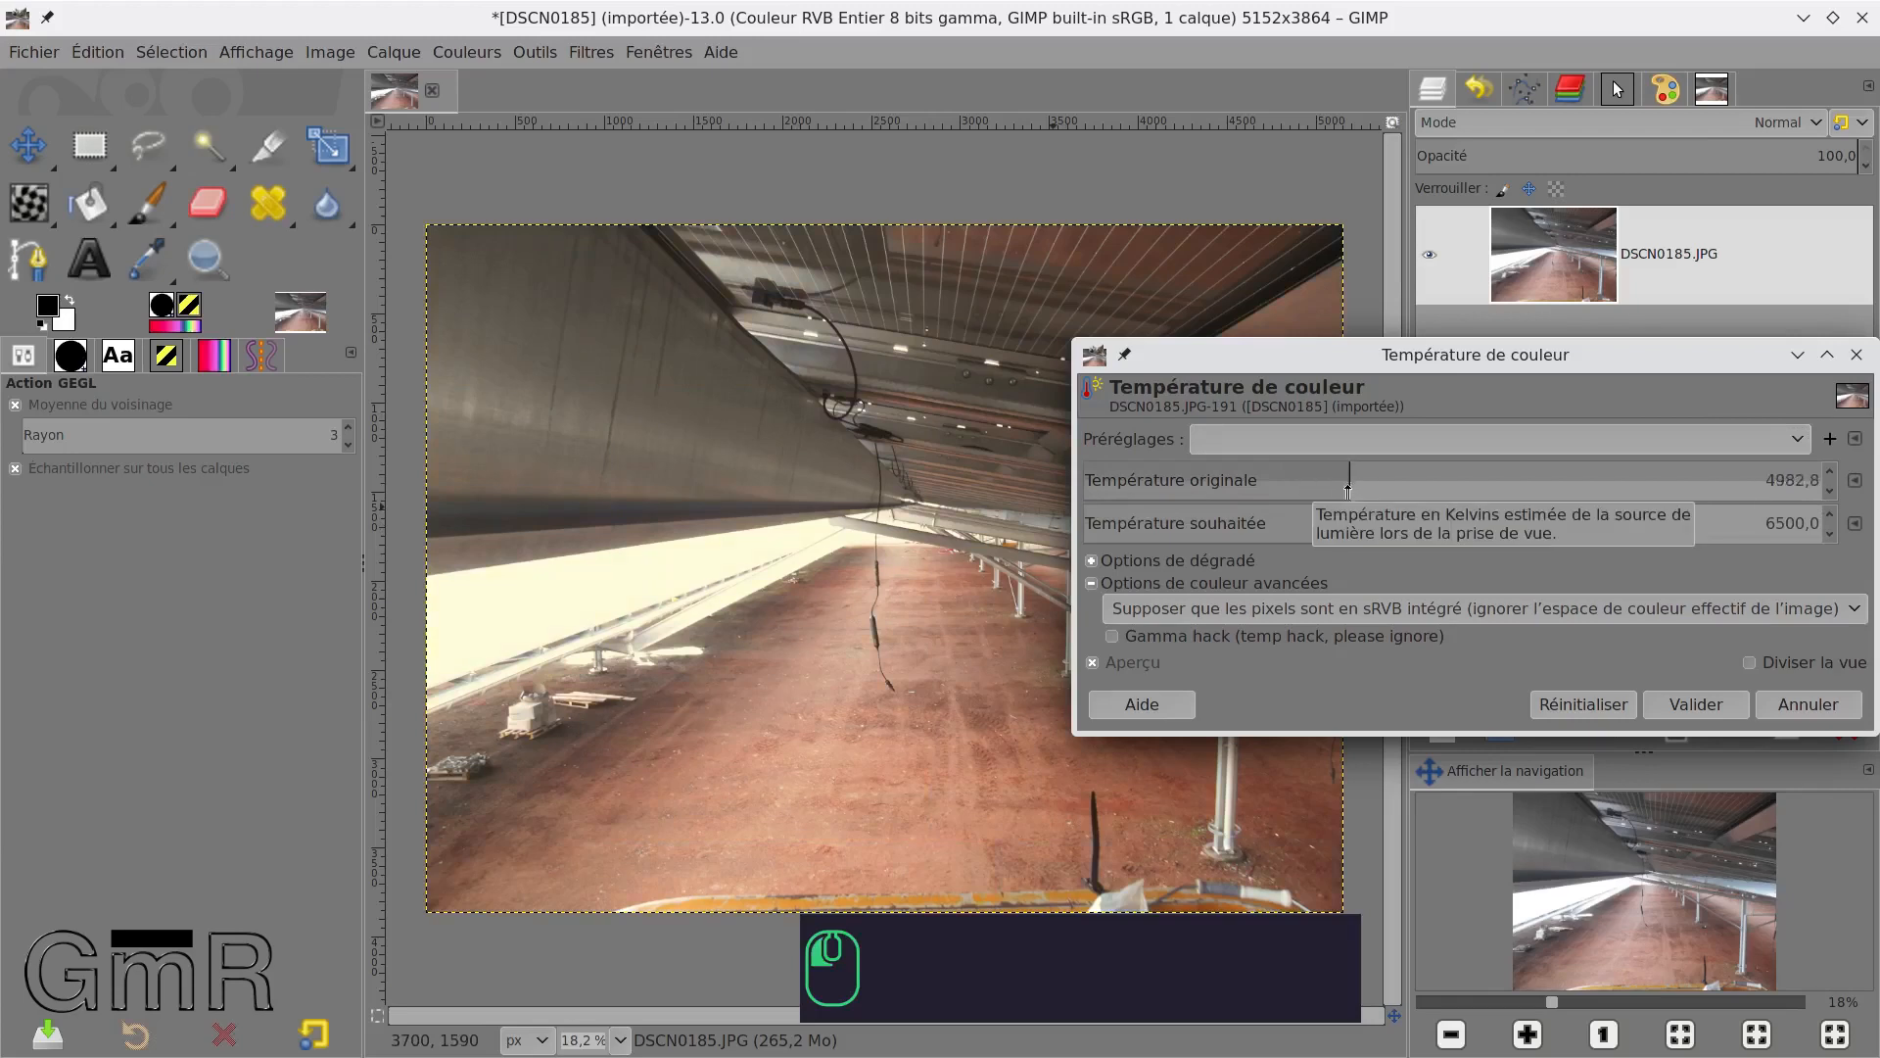
left_click_drag(1322, 489, 887, 393)
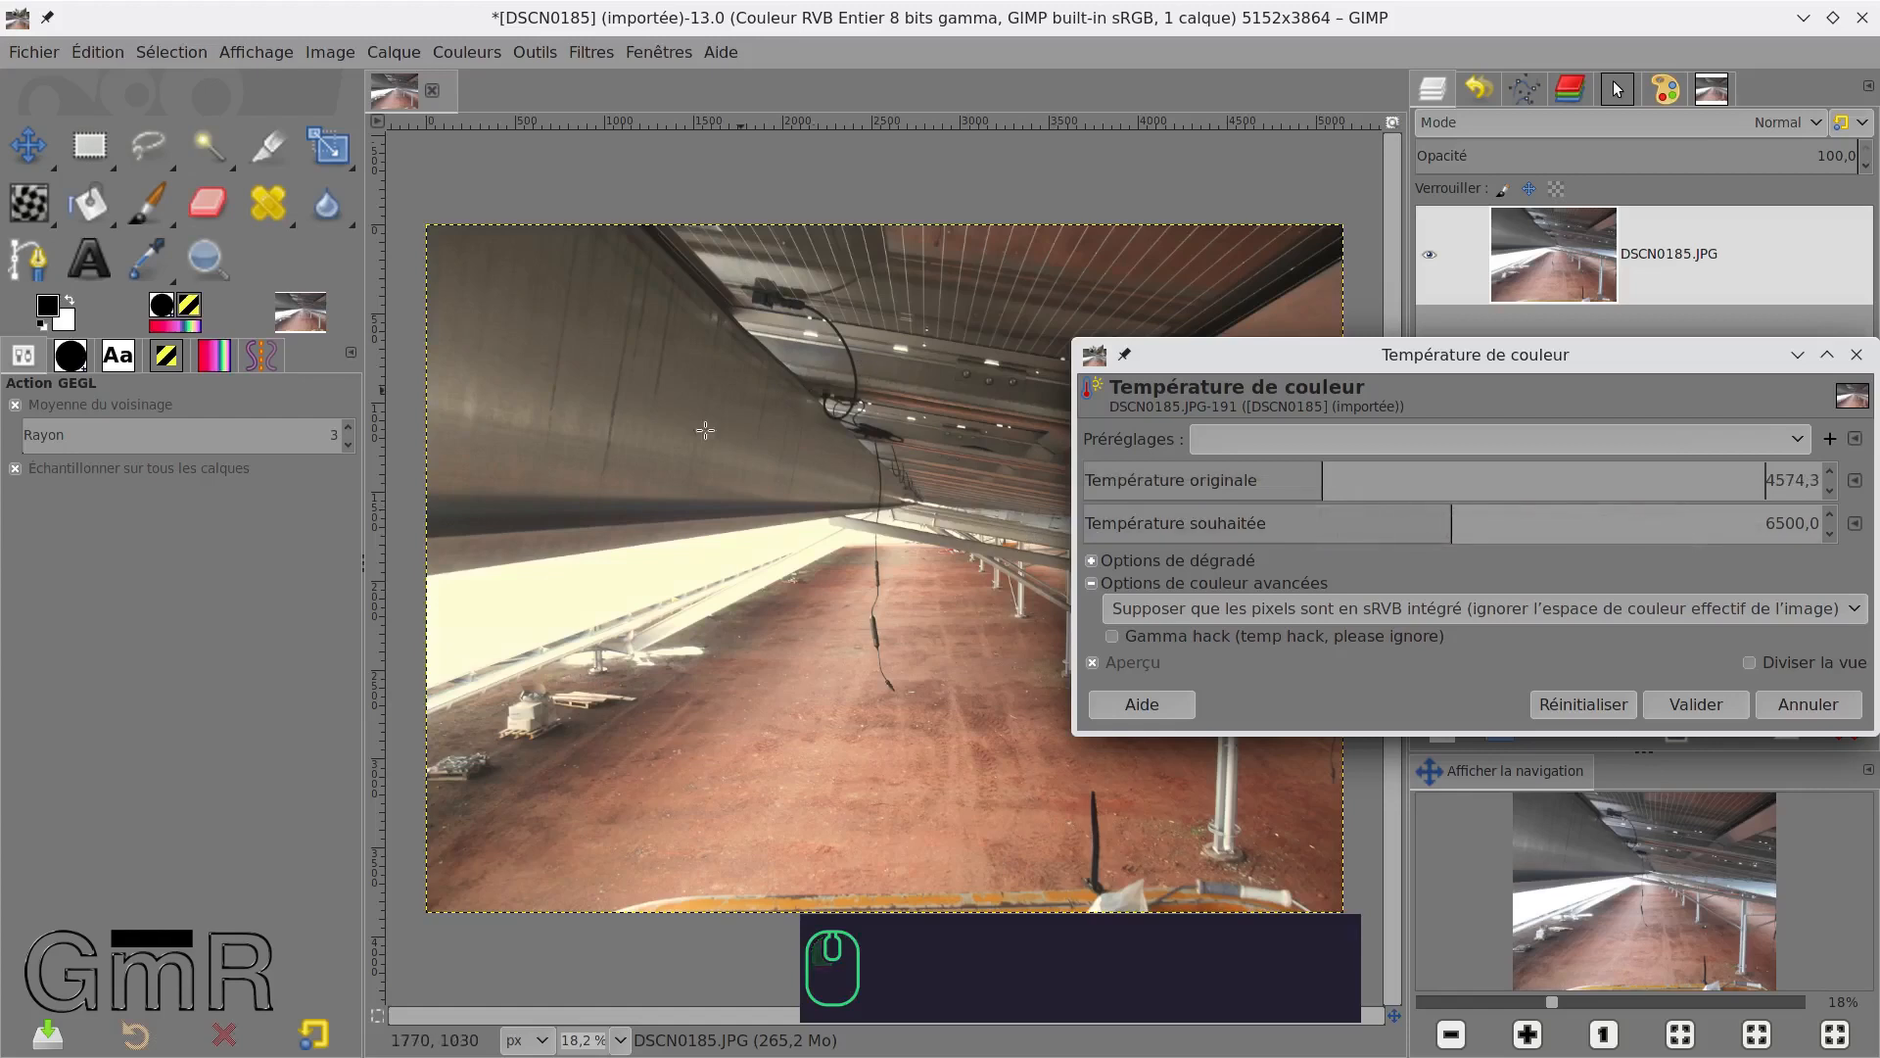
Collapse the filter's advanced colour options and set the original temperature to 4260.
left_click_drag(1377, 358, 1123, 519)
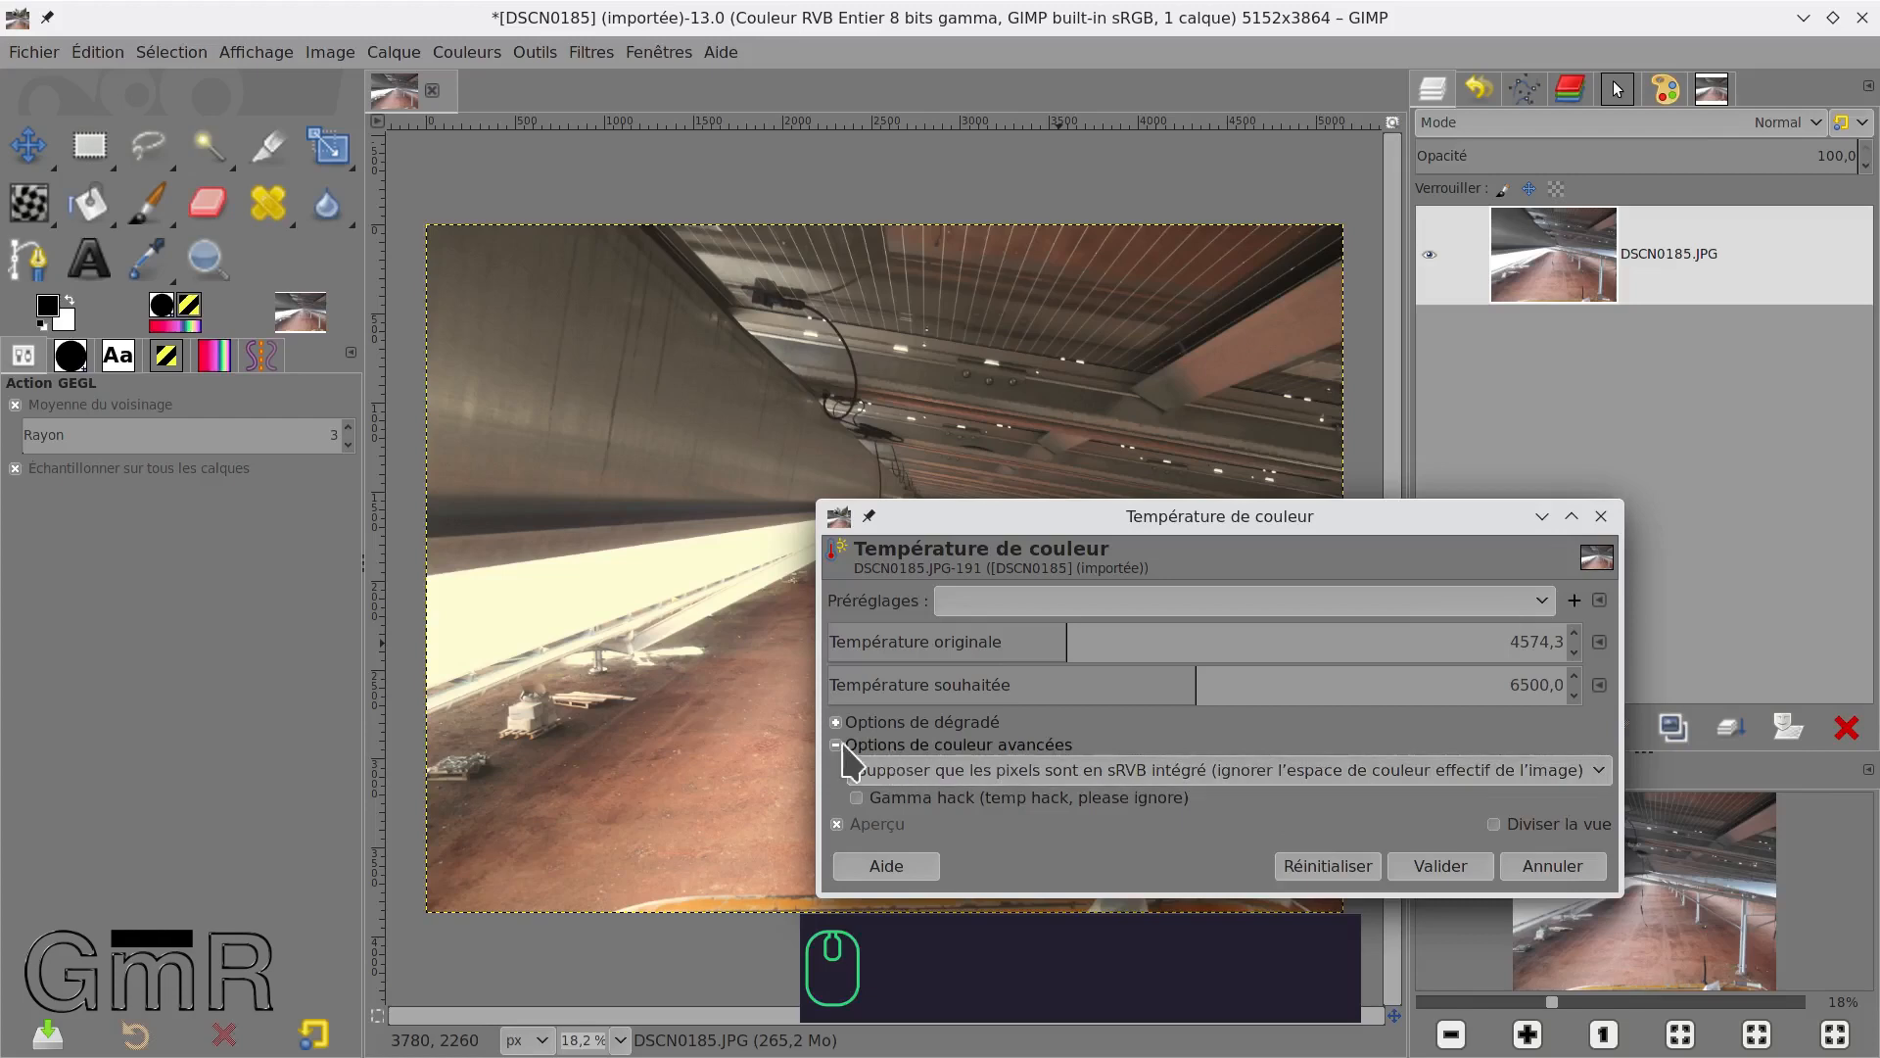
left_click(839, 746)
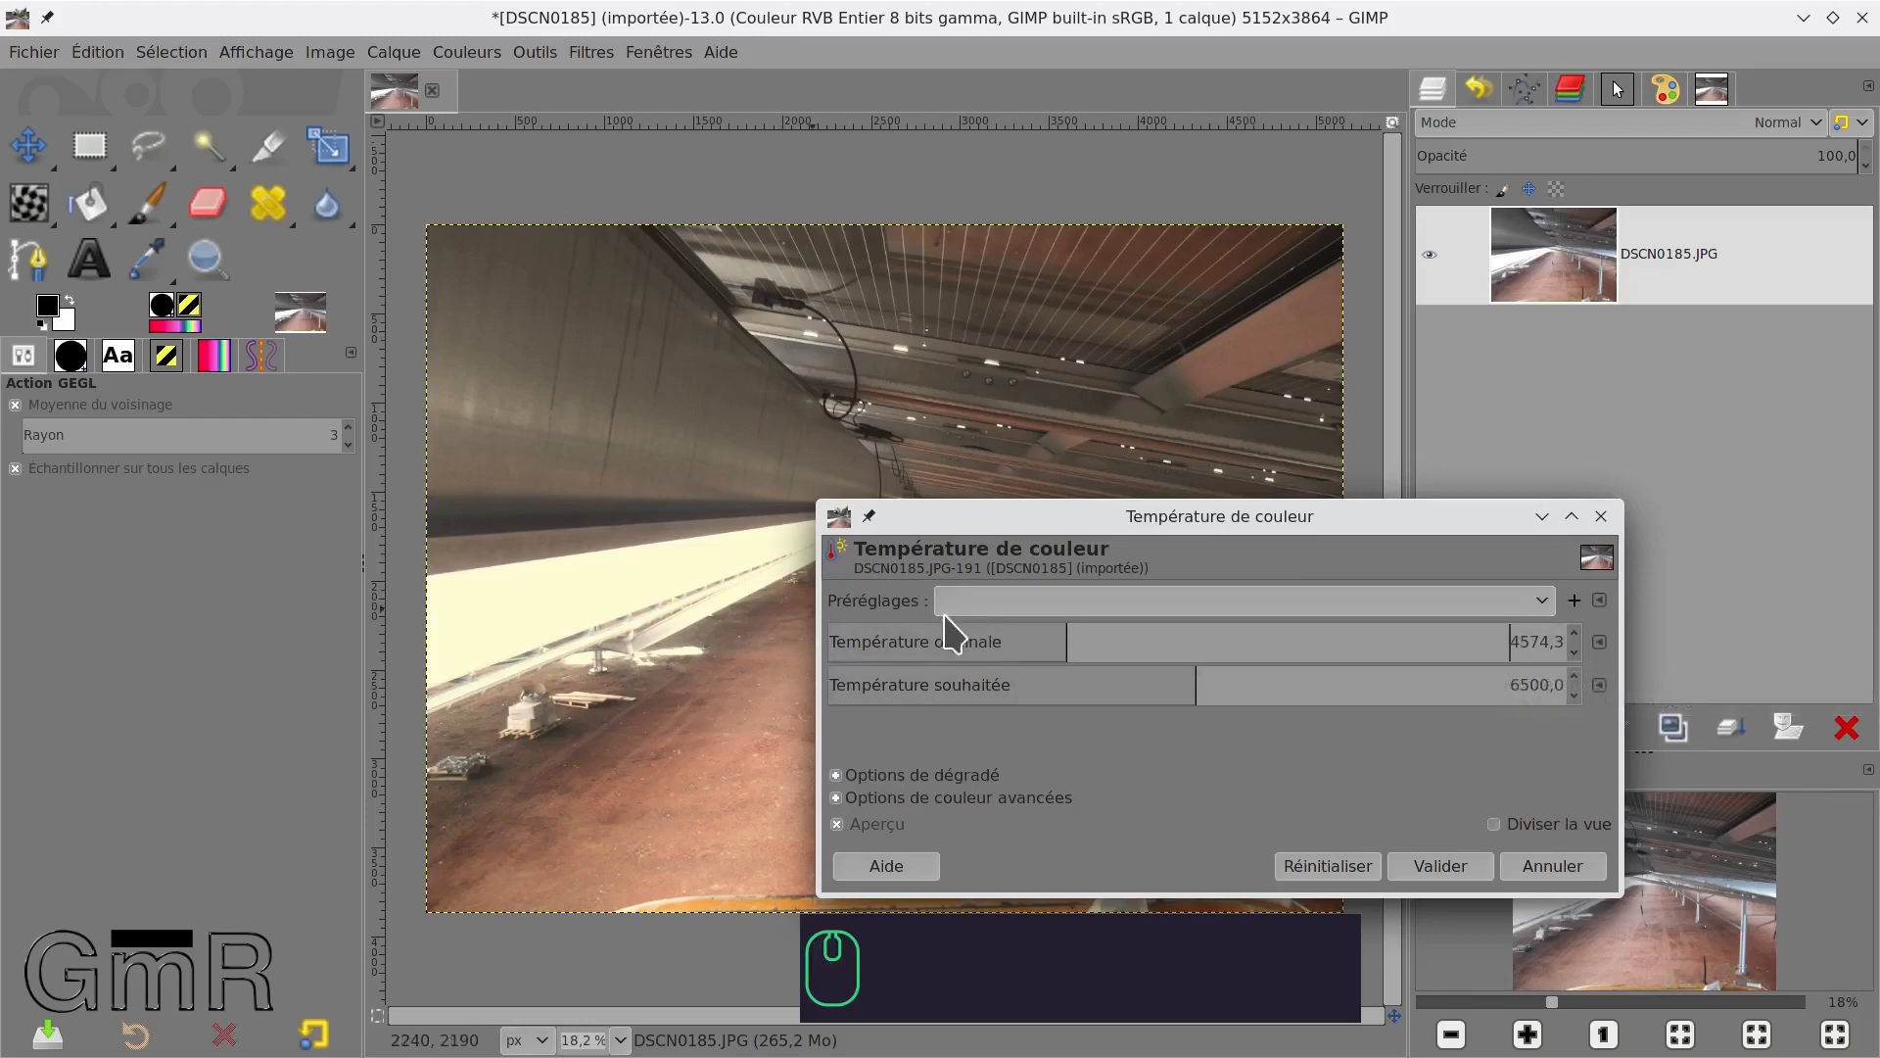
mouse_move(1052, 639)
left_mouse_down()
mouse_move(1191, 643)
mouse_move(1060, 641)
left_mouse_up()
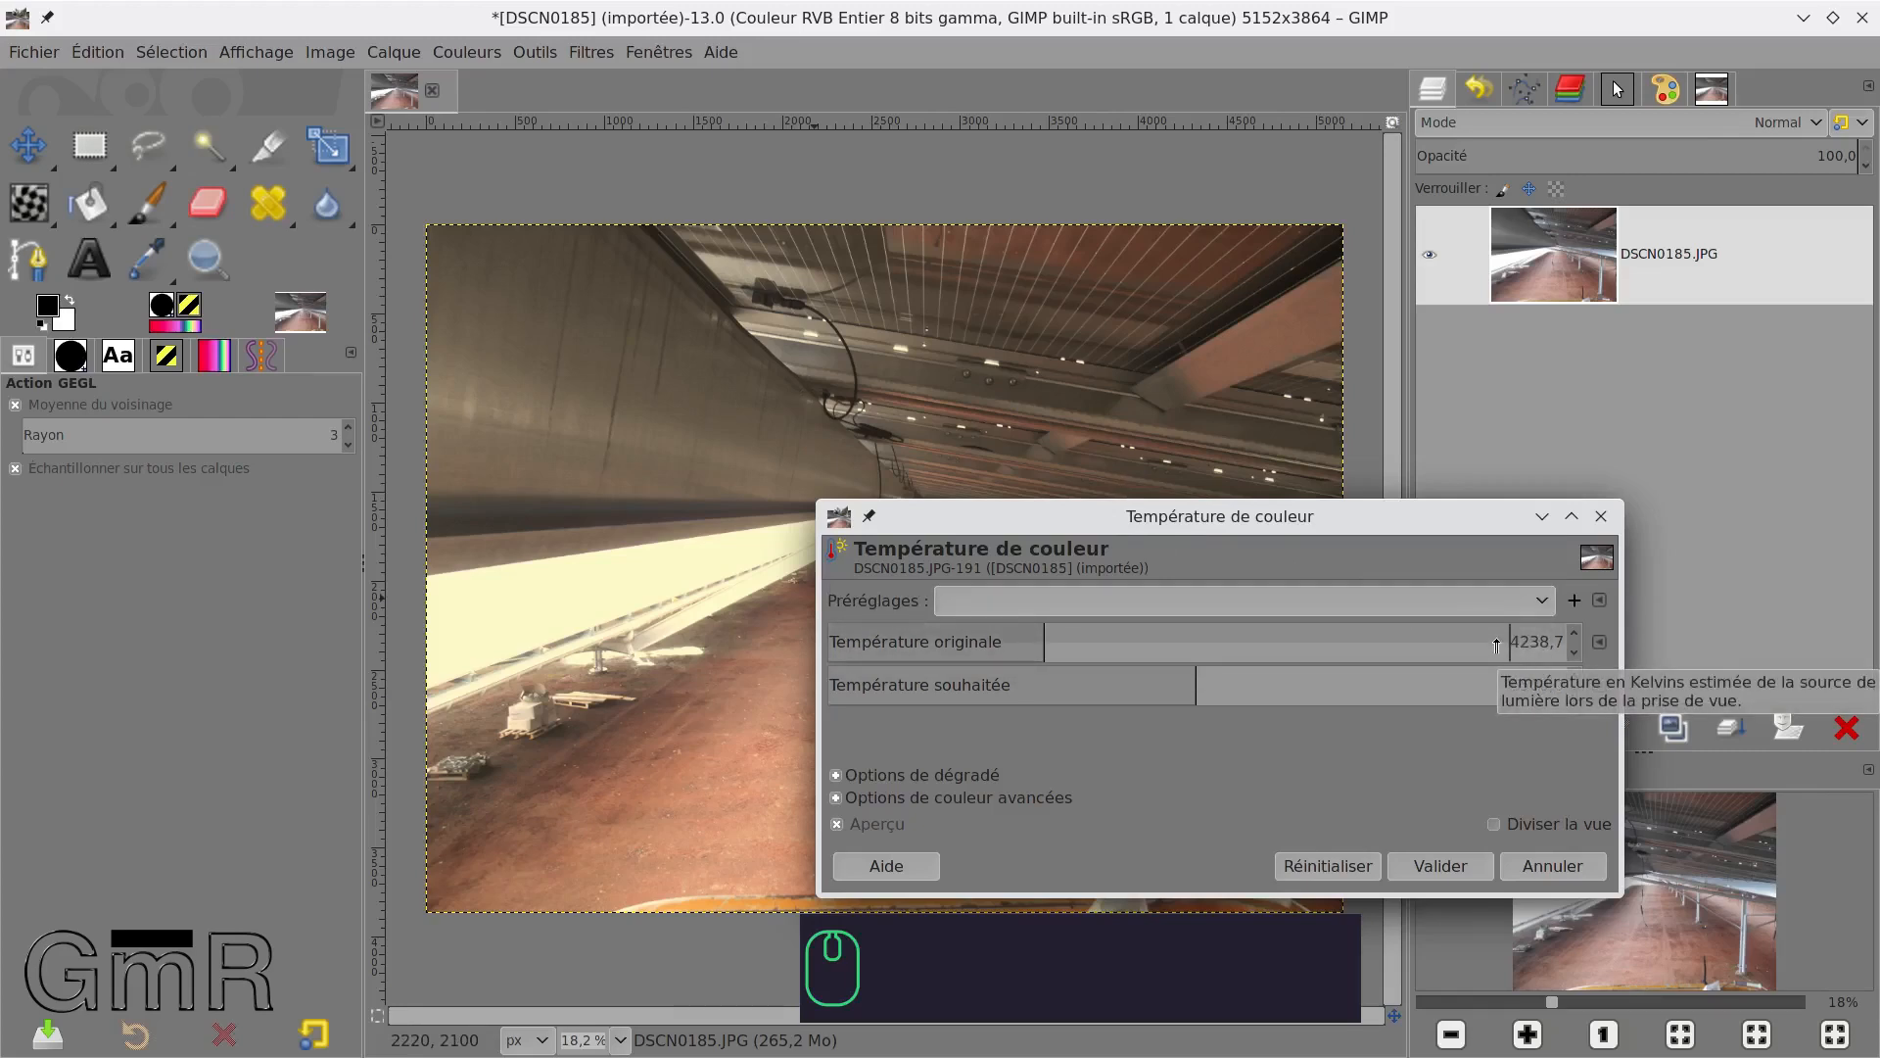
key("ctrl")
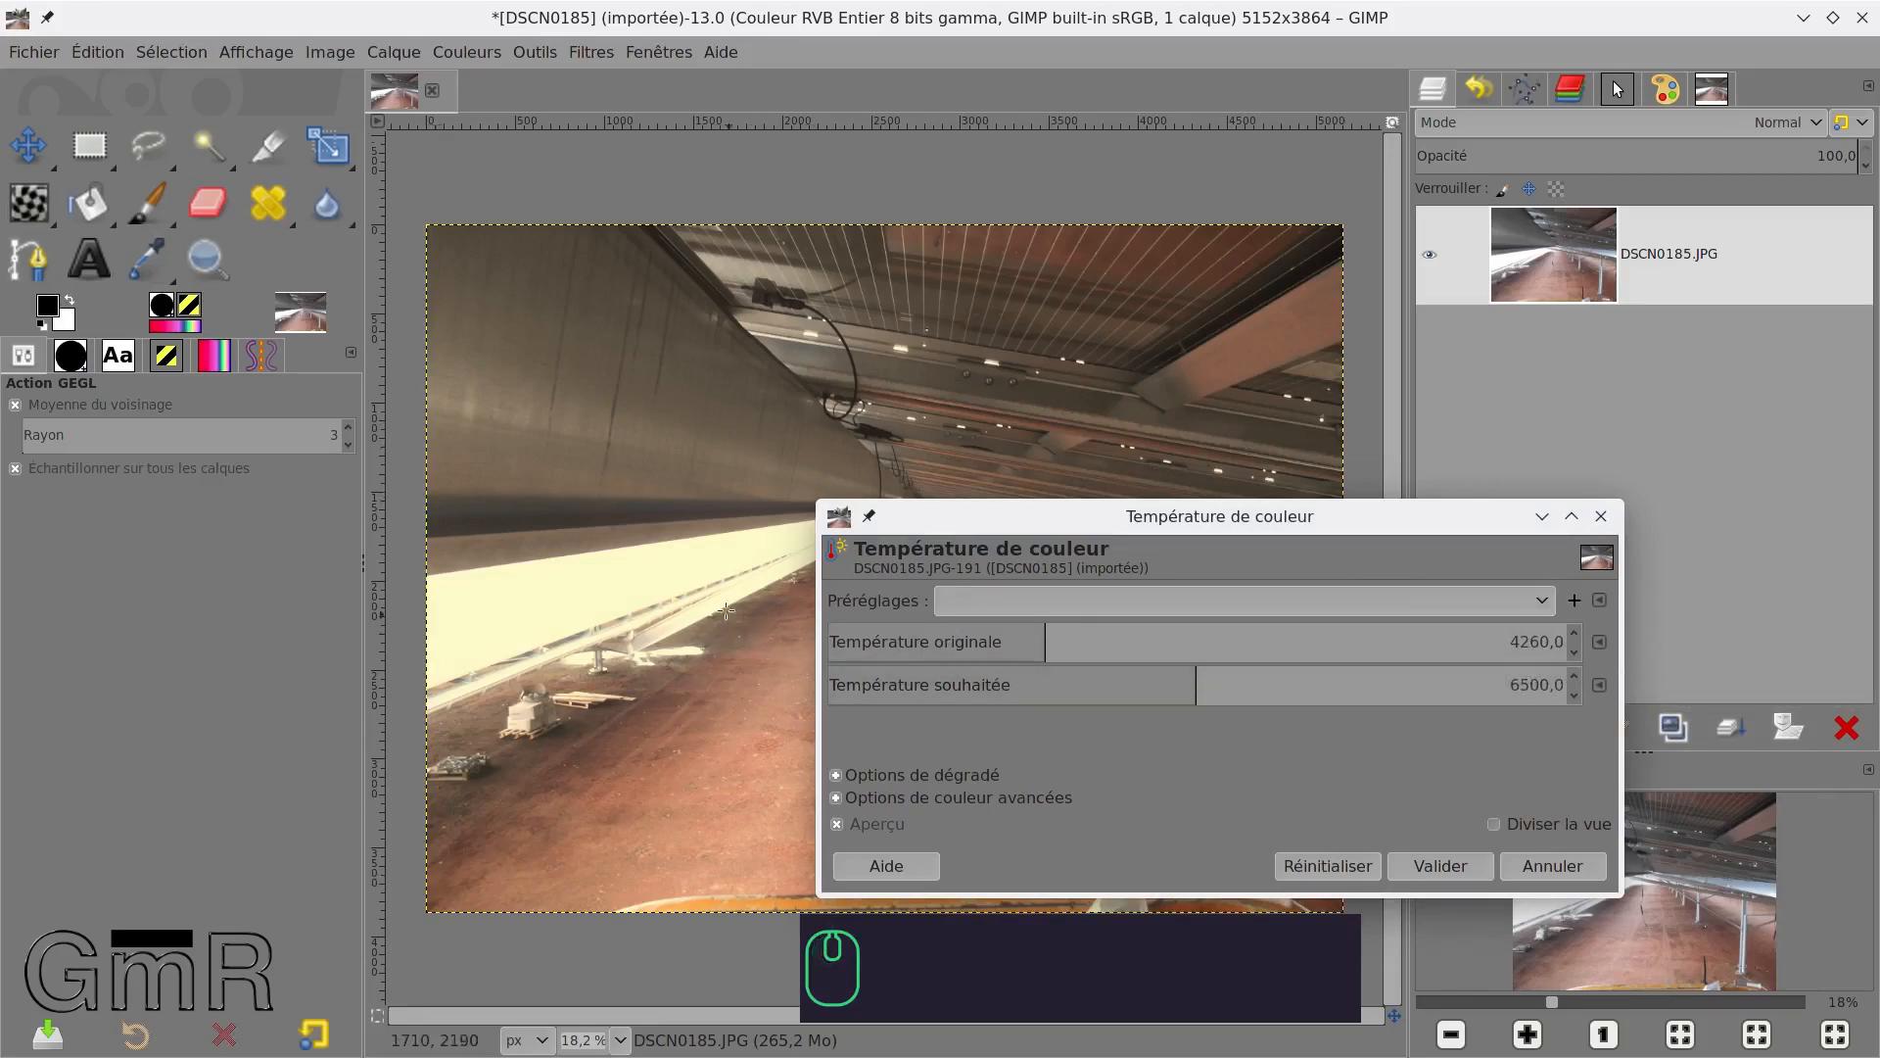
Try original temperatures of about 1569, 11840 and 5216 on the DSCN0185.JPG layer, and cancel the Color Temperature filter.
left_click_drag(1035, 644, 865, 641)
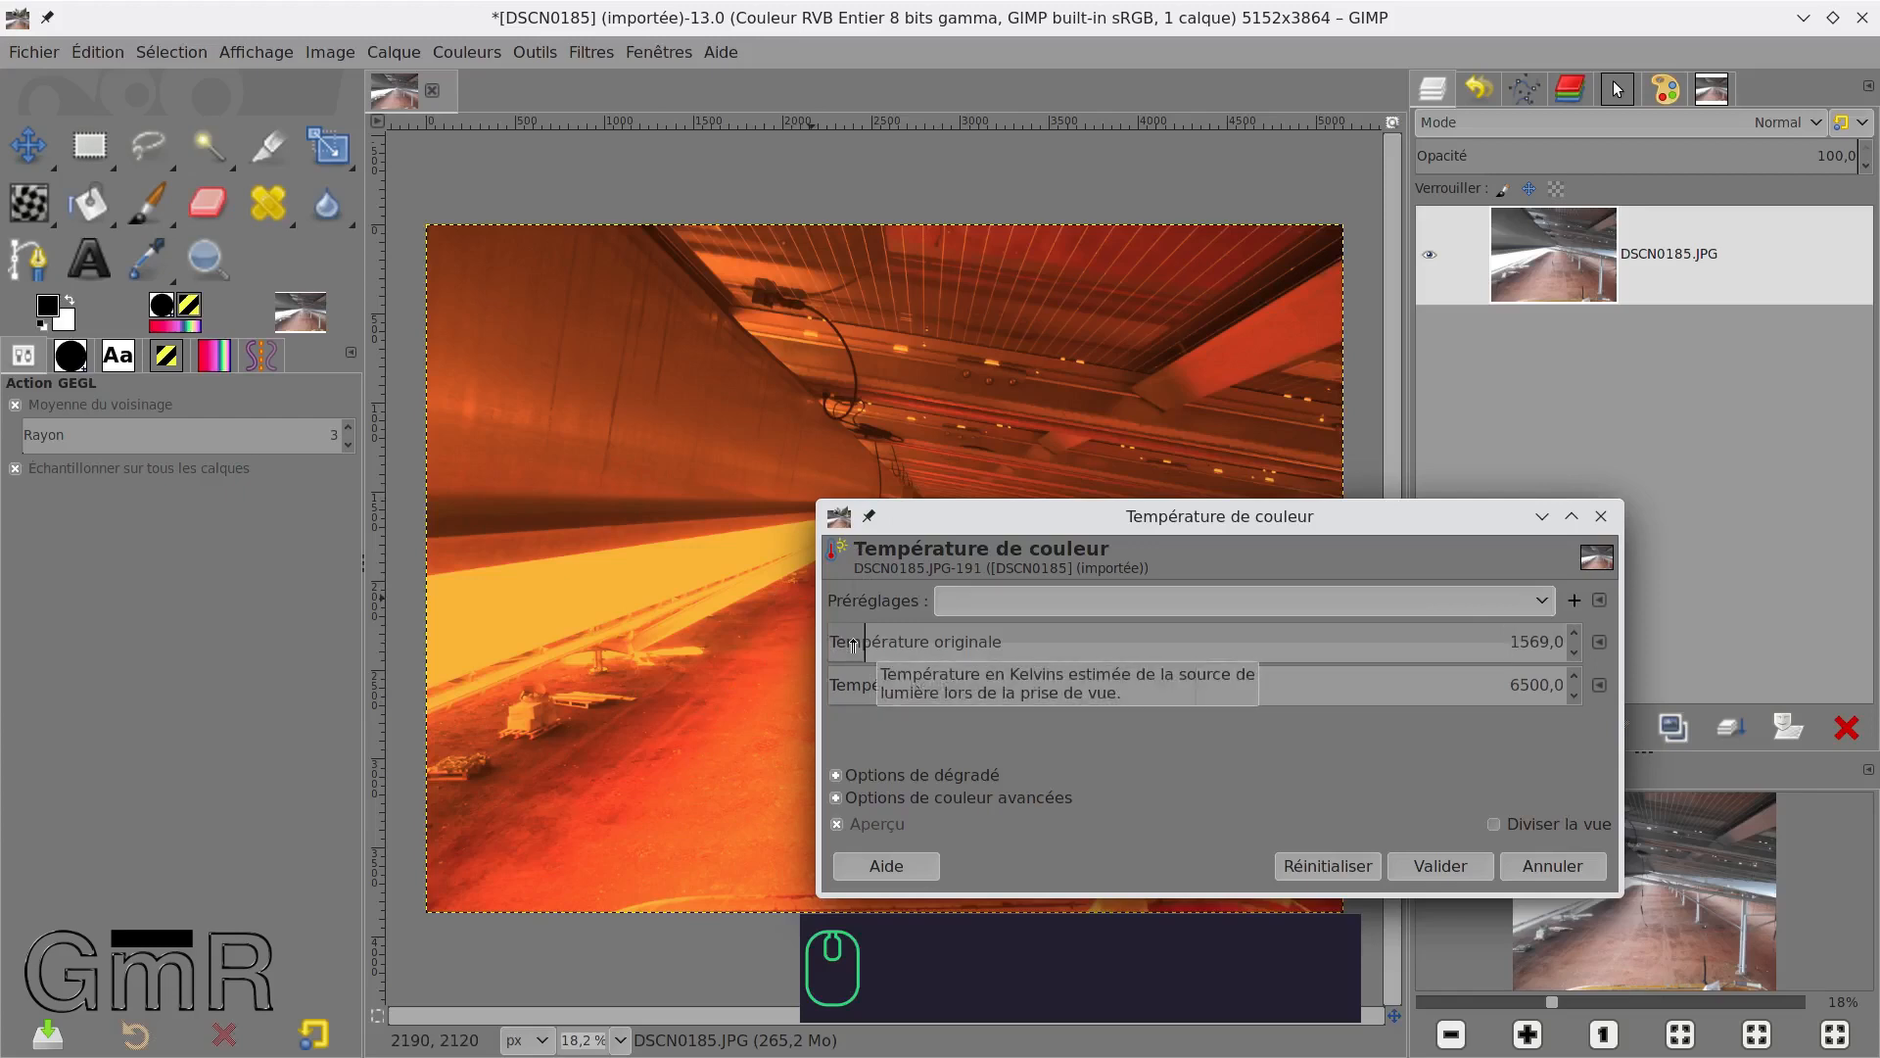
left_click_drag(838, 661, 1511, 666)
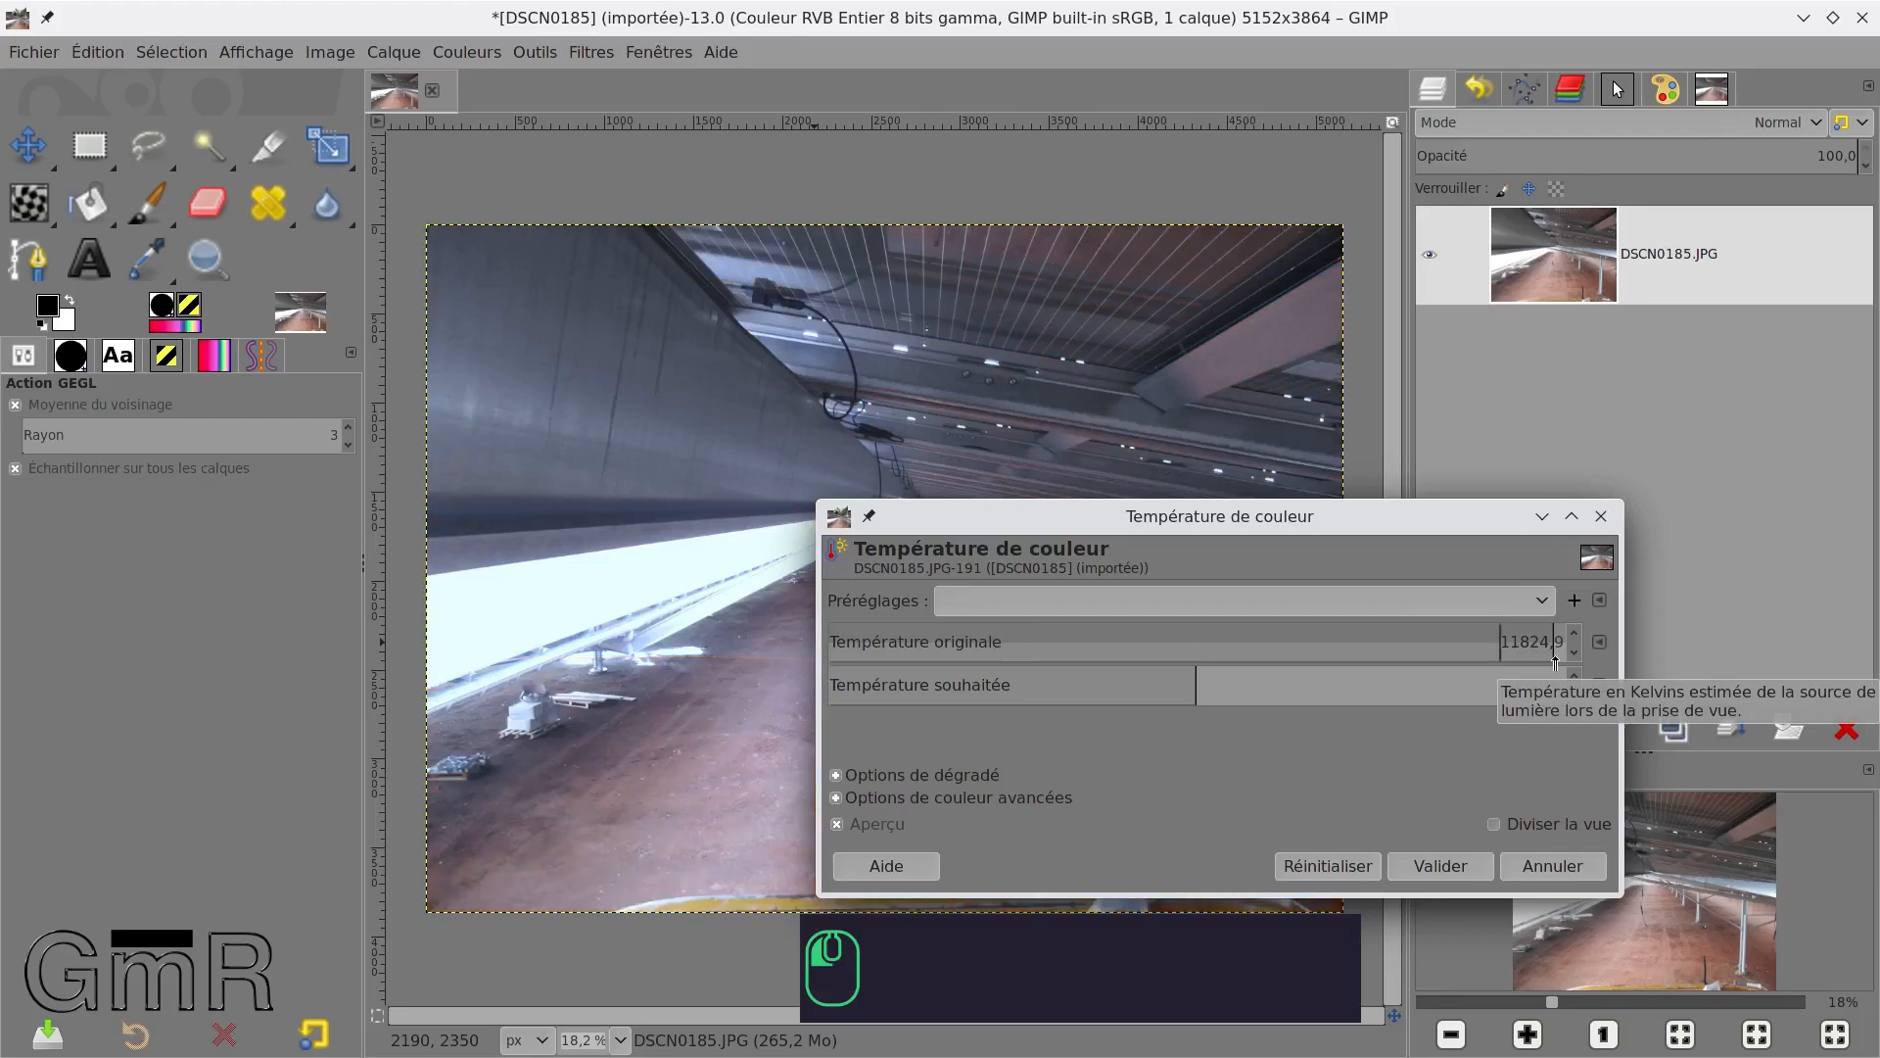
left_click_drag(1555, 664, 1556, 665)
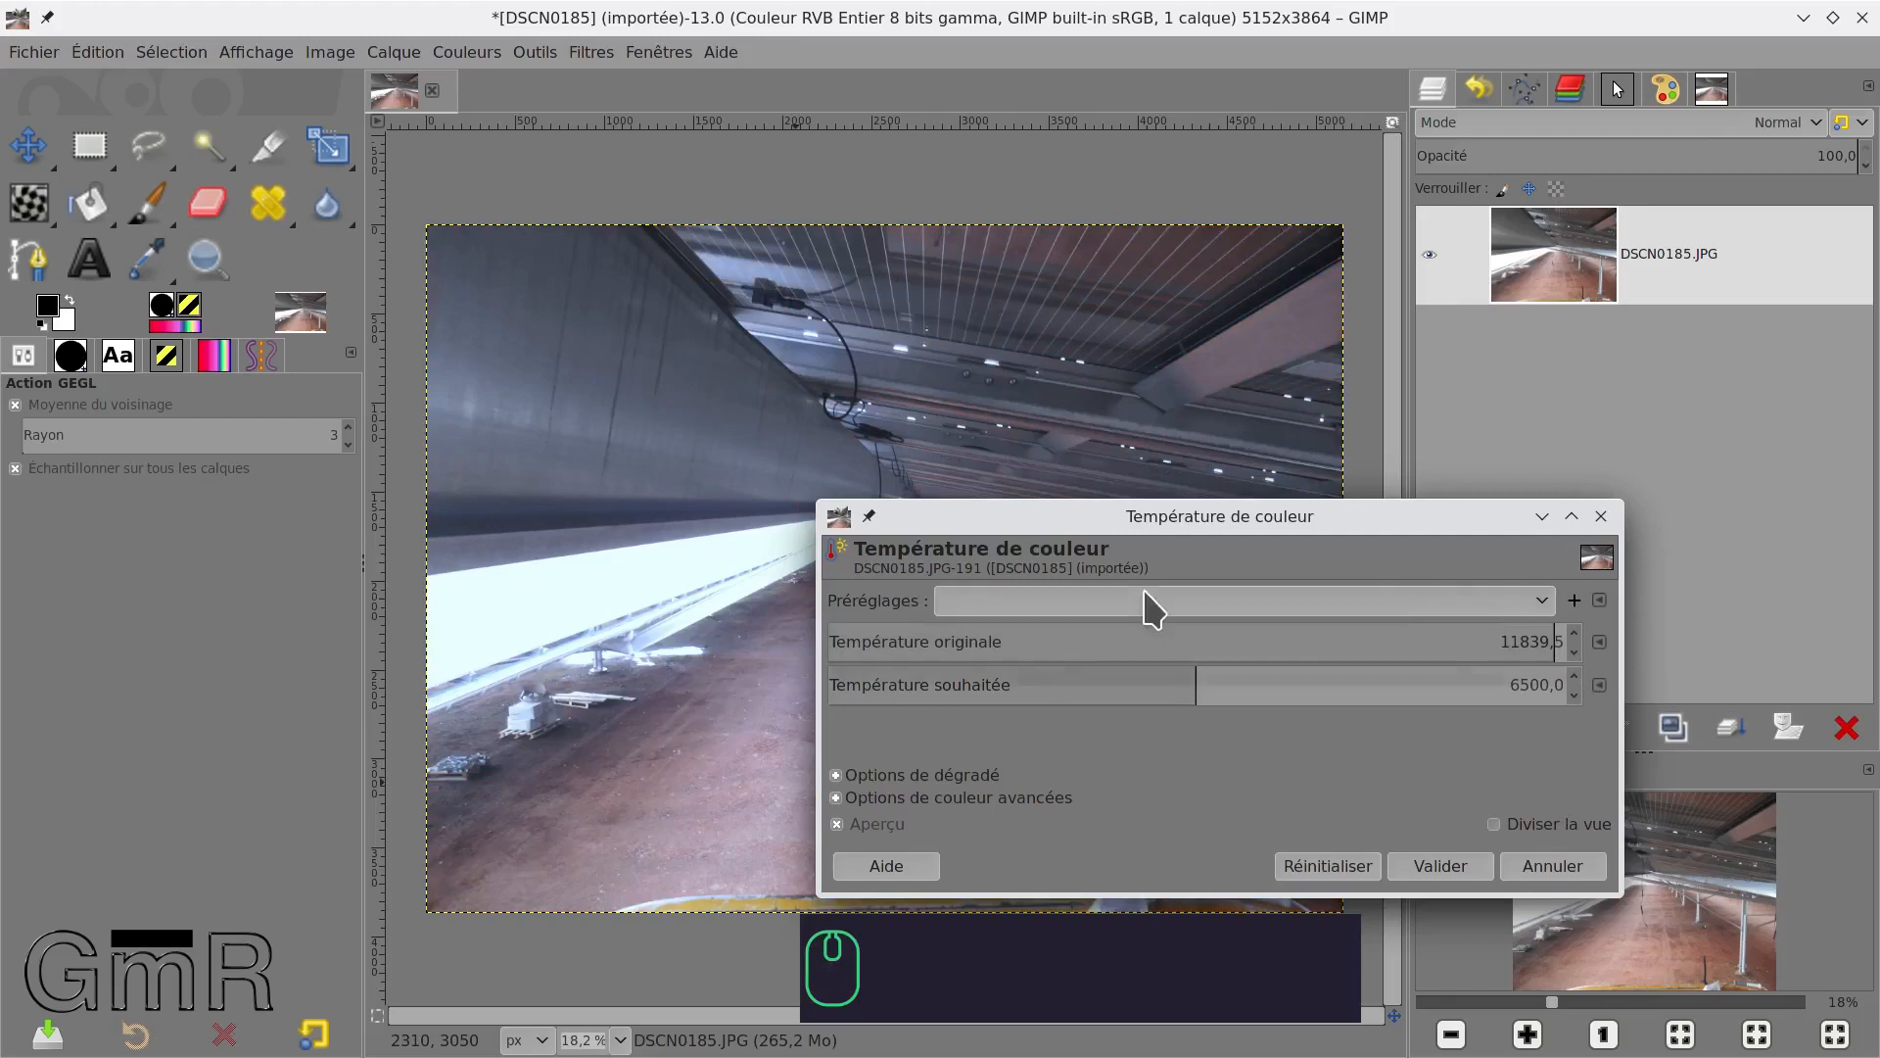
left_click(1110, 642)
left_click(1110, 642)
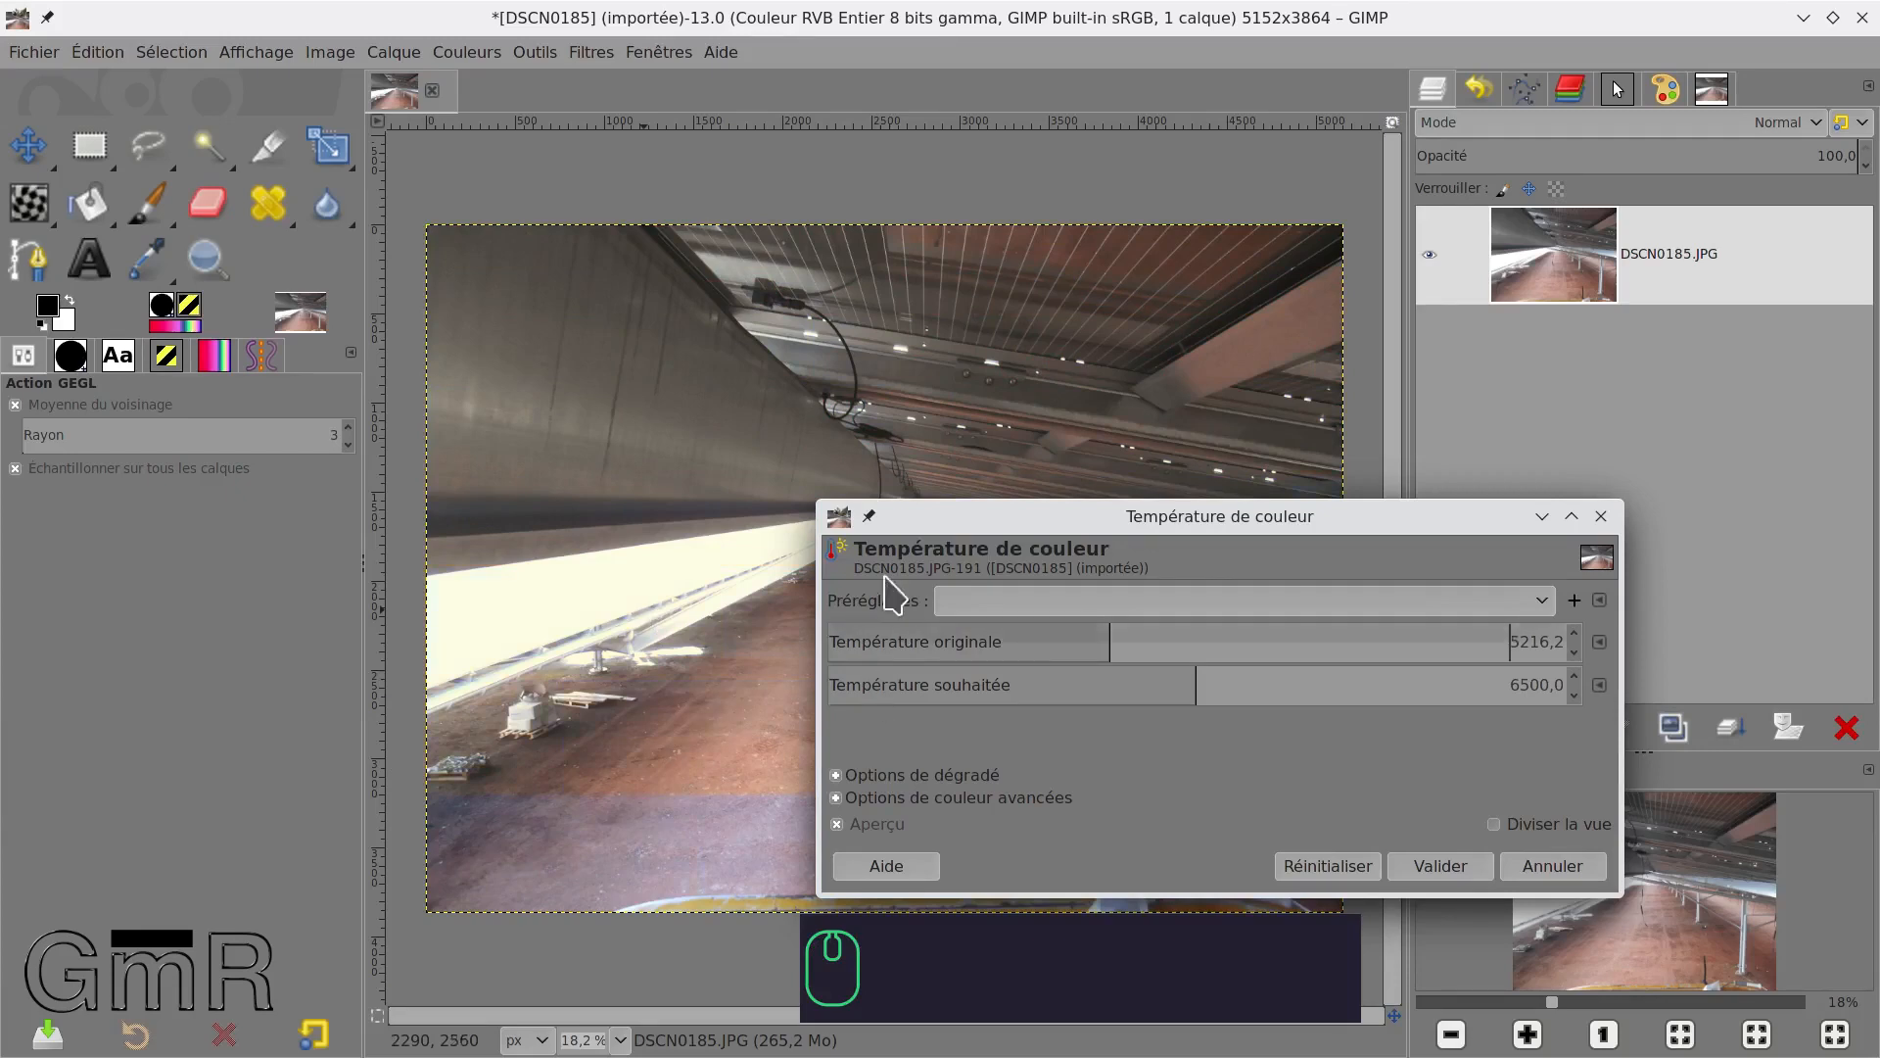
left_click(1546, 854)
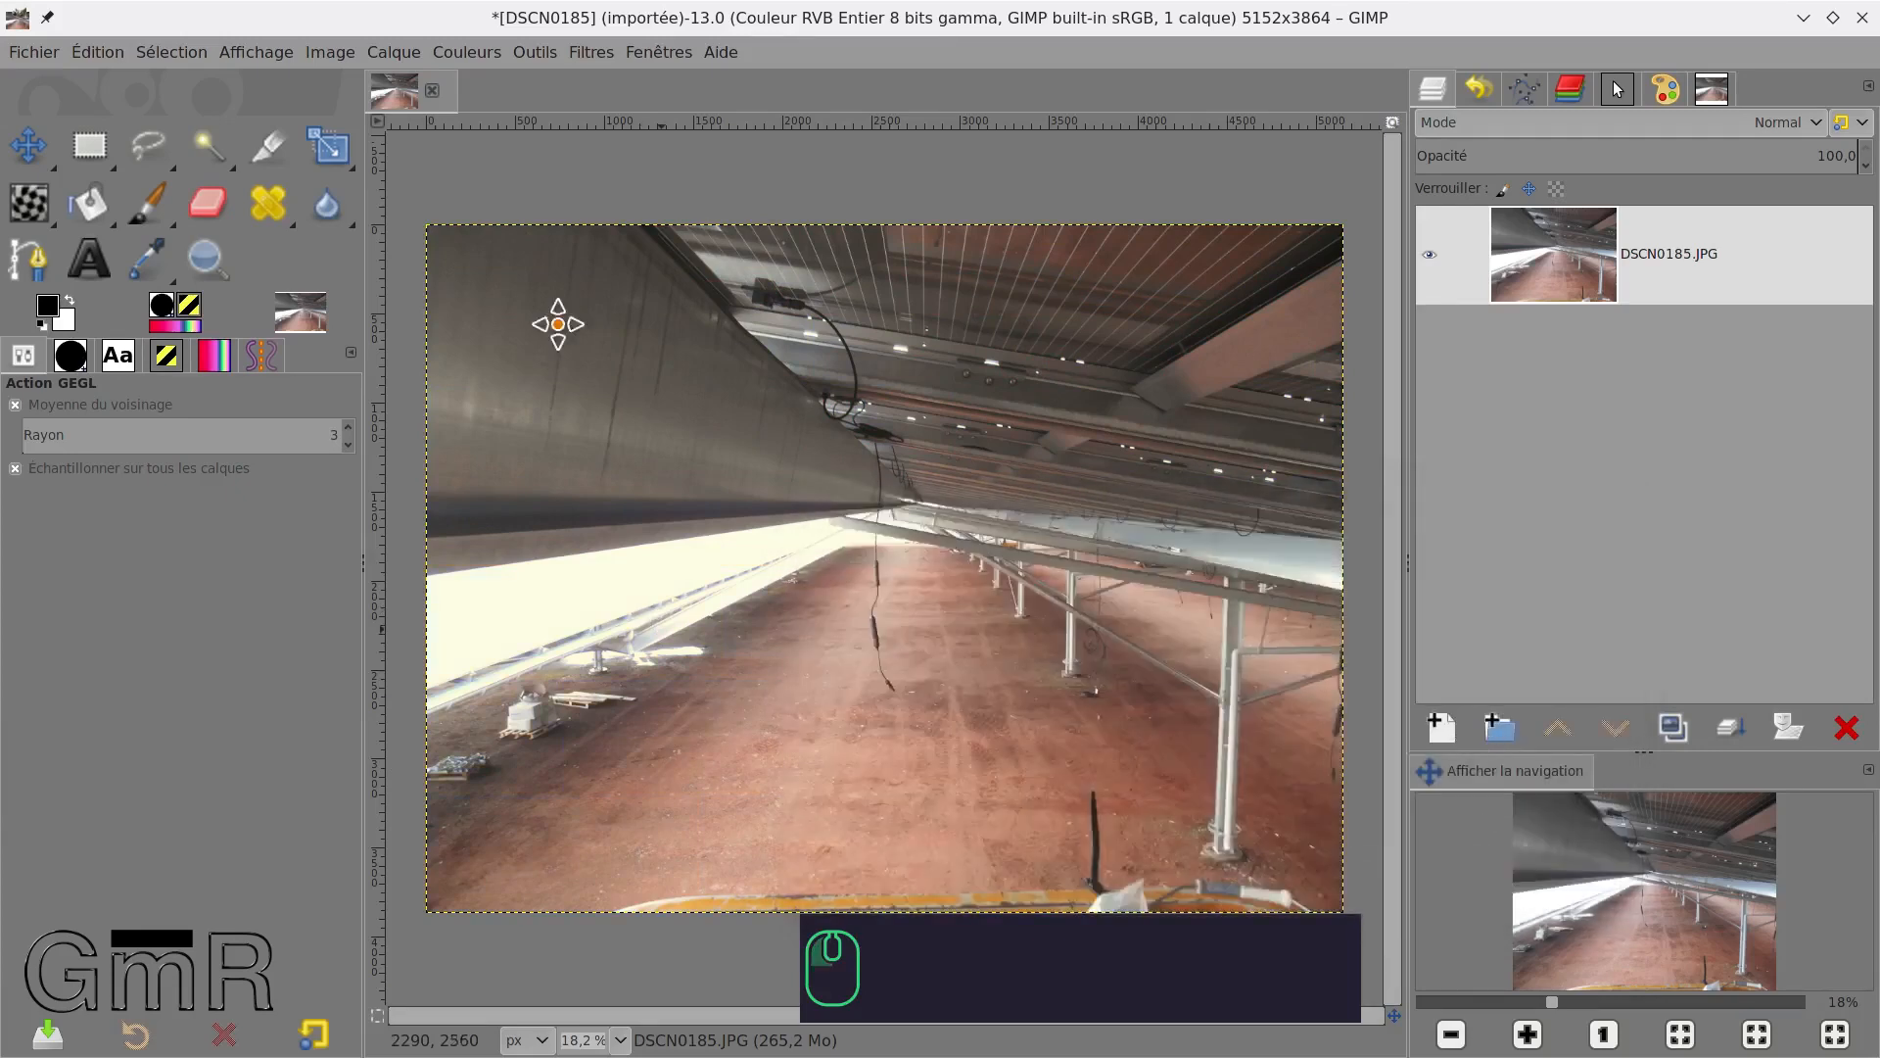
Add DSCN0187.JPG from Gwenview as a layer of the open image and delete the DSCN0185.JPG layer.
left_click_drag(0, 215, 562, 167)
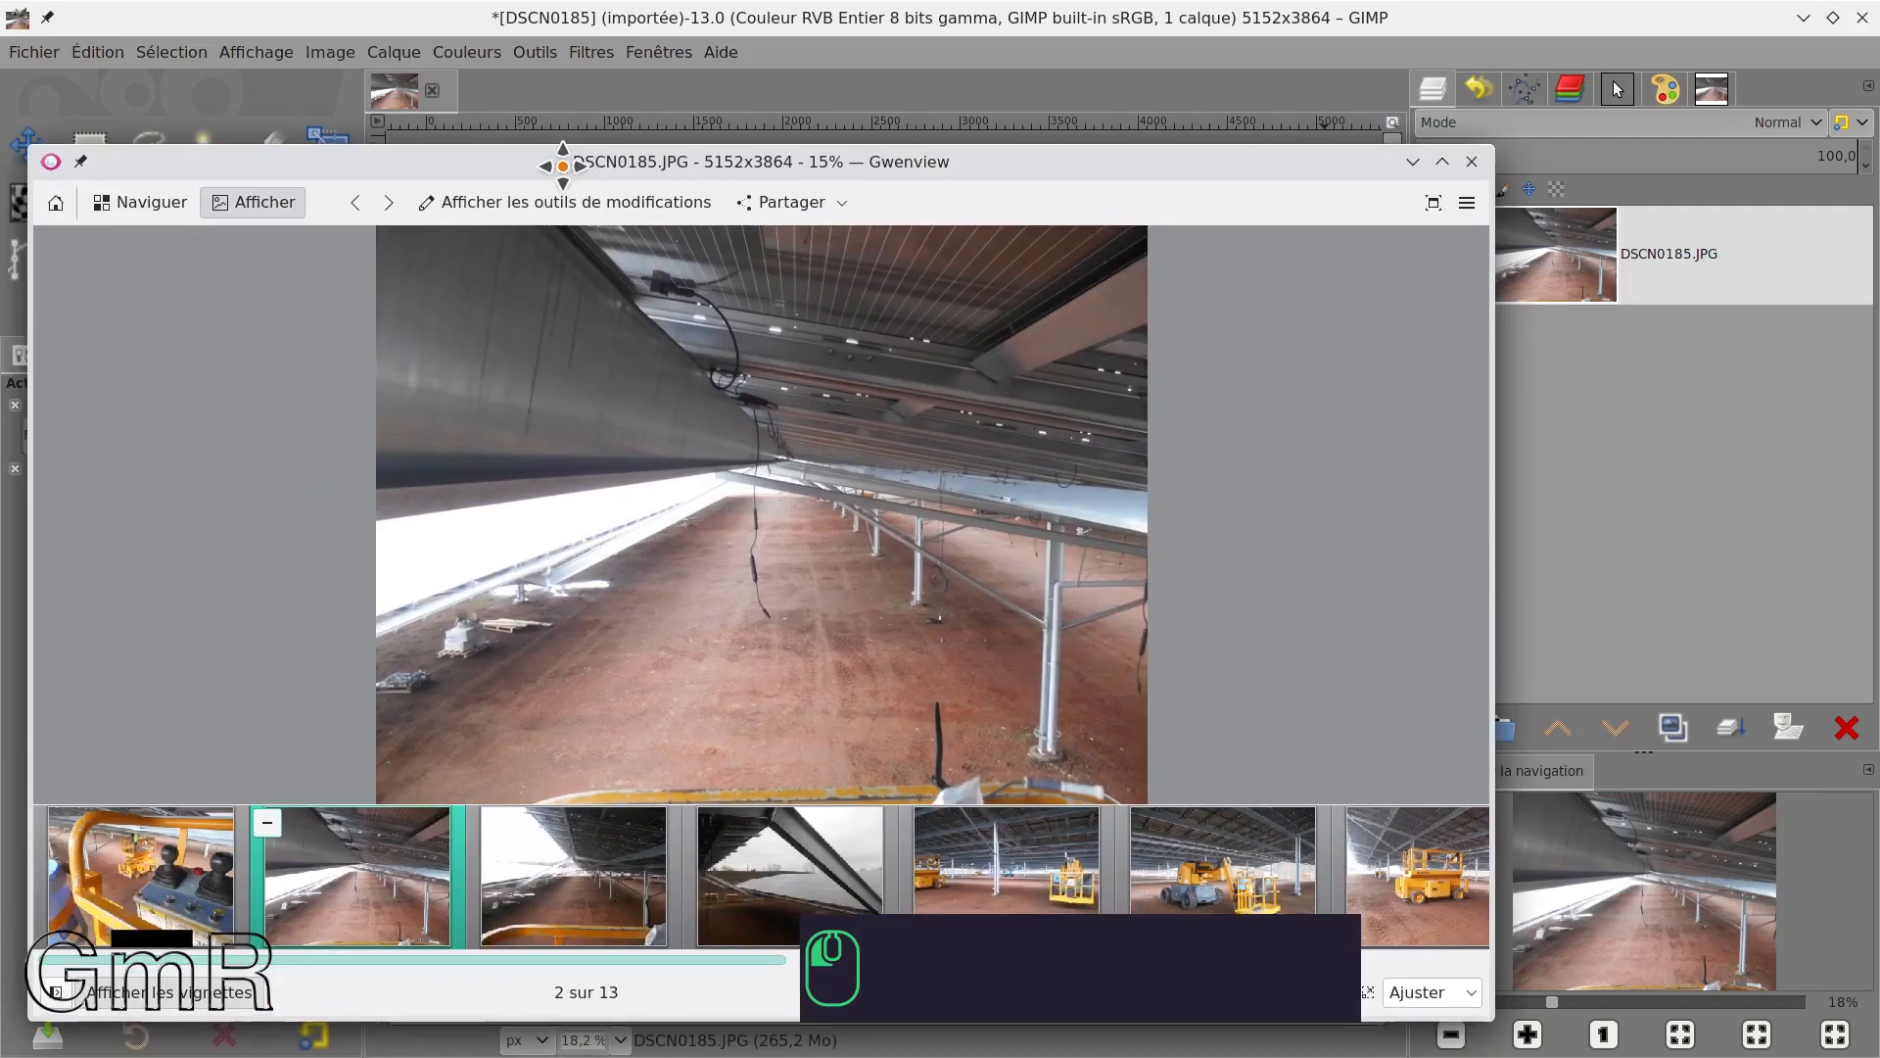
left_click(788, 891)
left_click_drag(788, 891, 1107, 134)
left_click_drag(1596, 259, 1606, 269)
left_click_drag(1181, 167, 1541, 325)
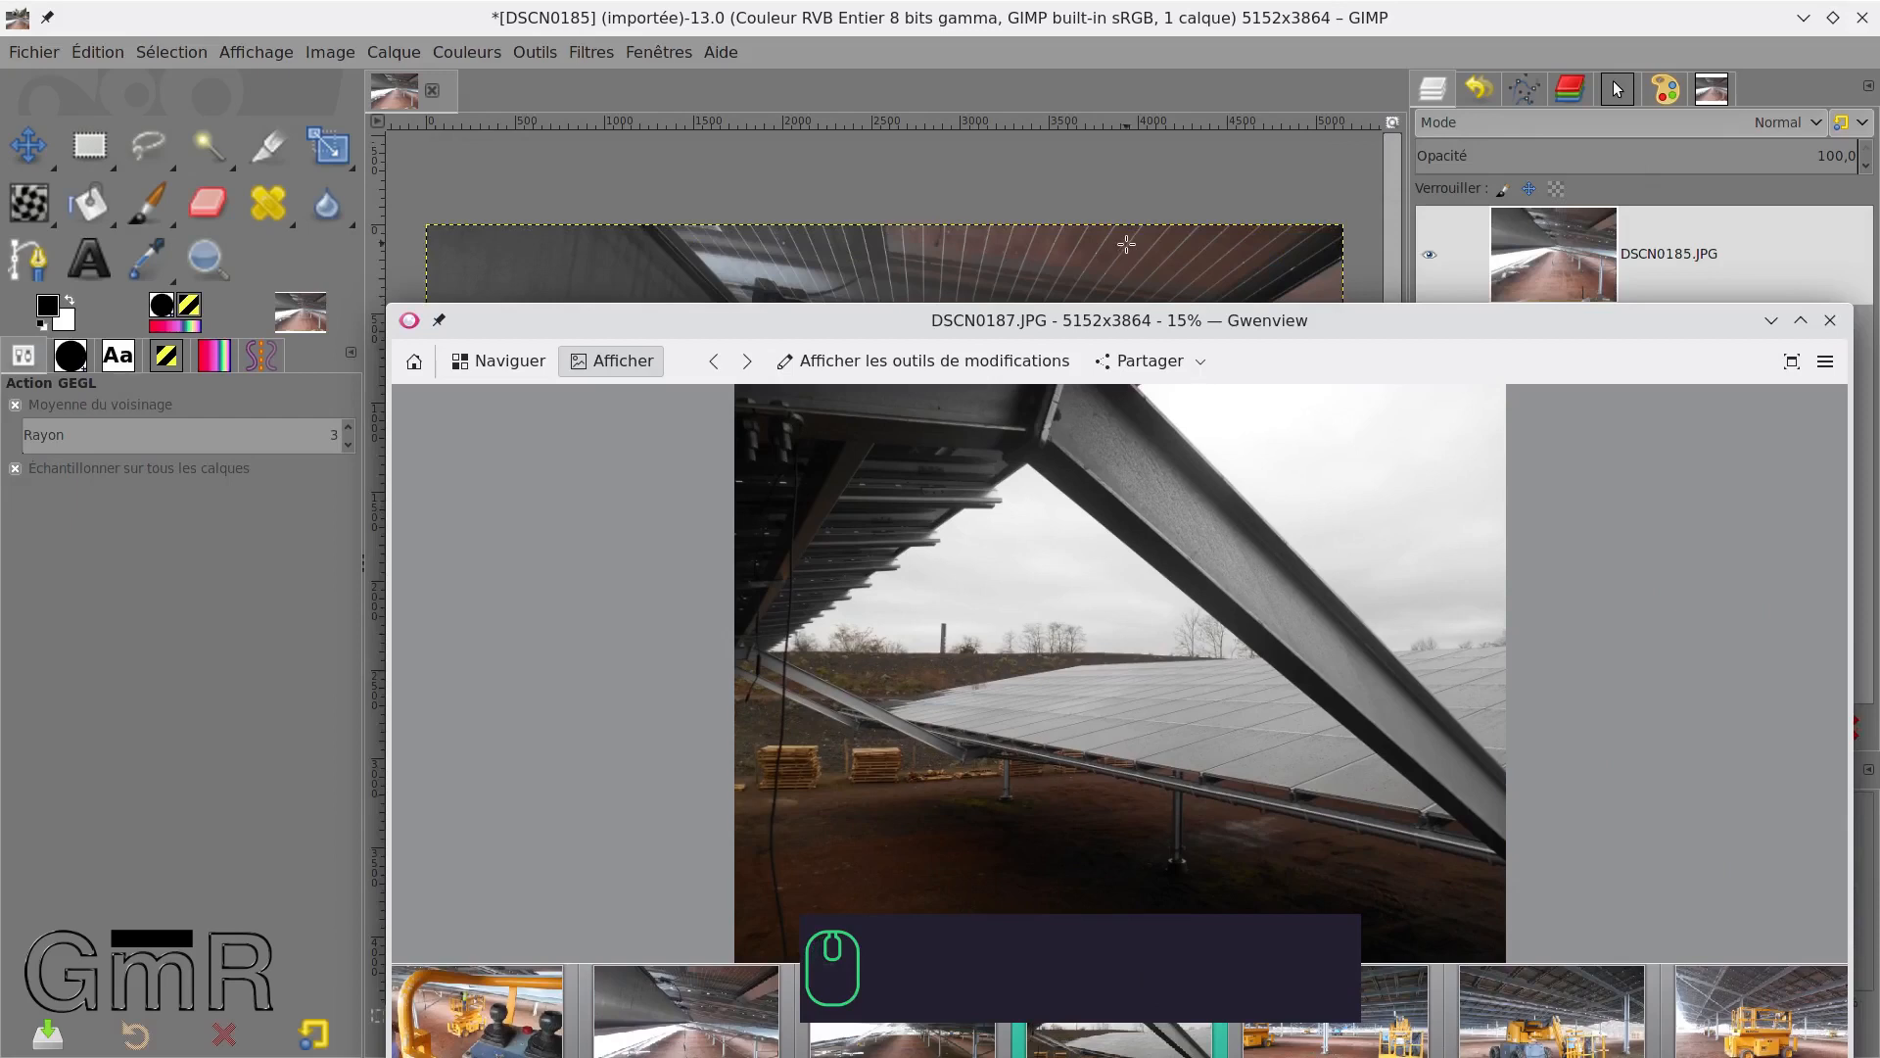
left_click_drag(1113, 304, 0, 392)
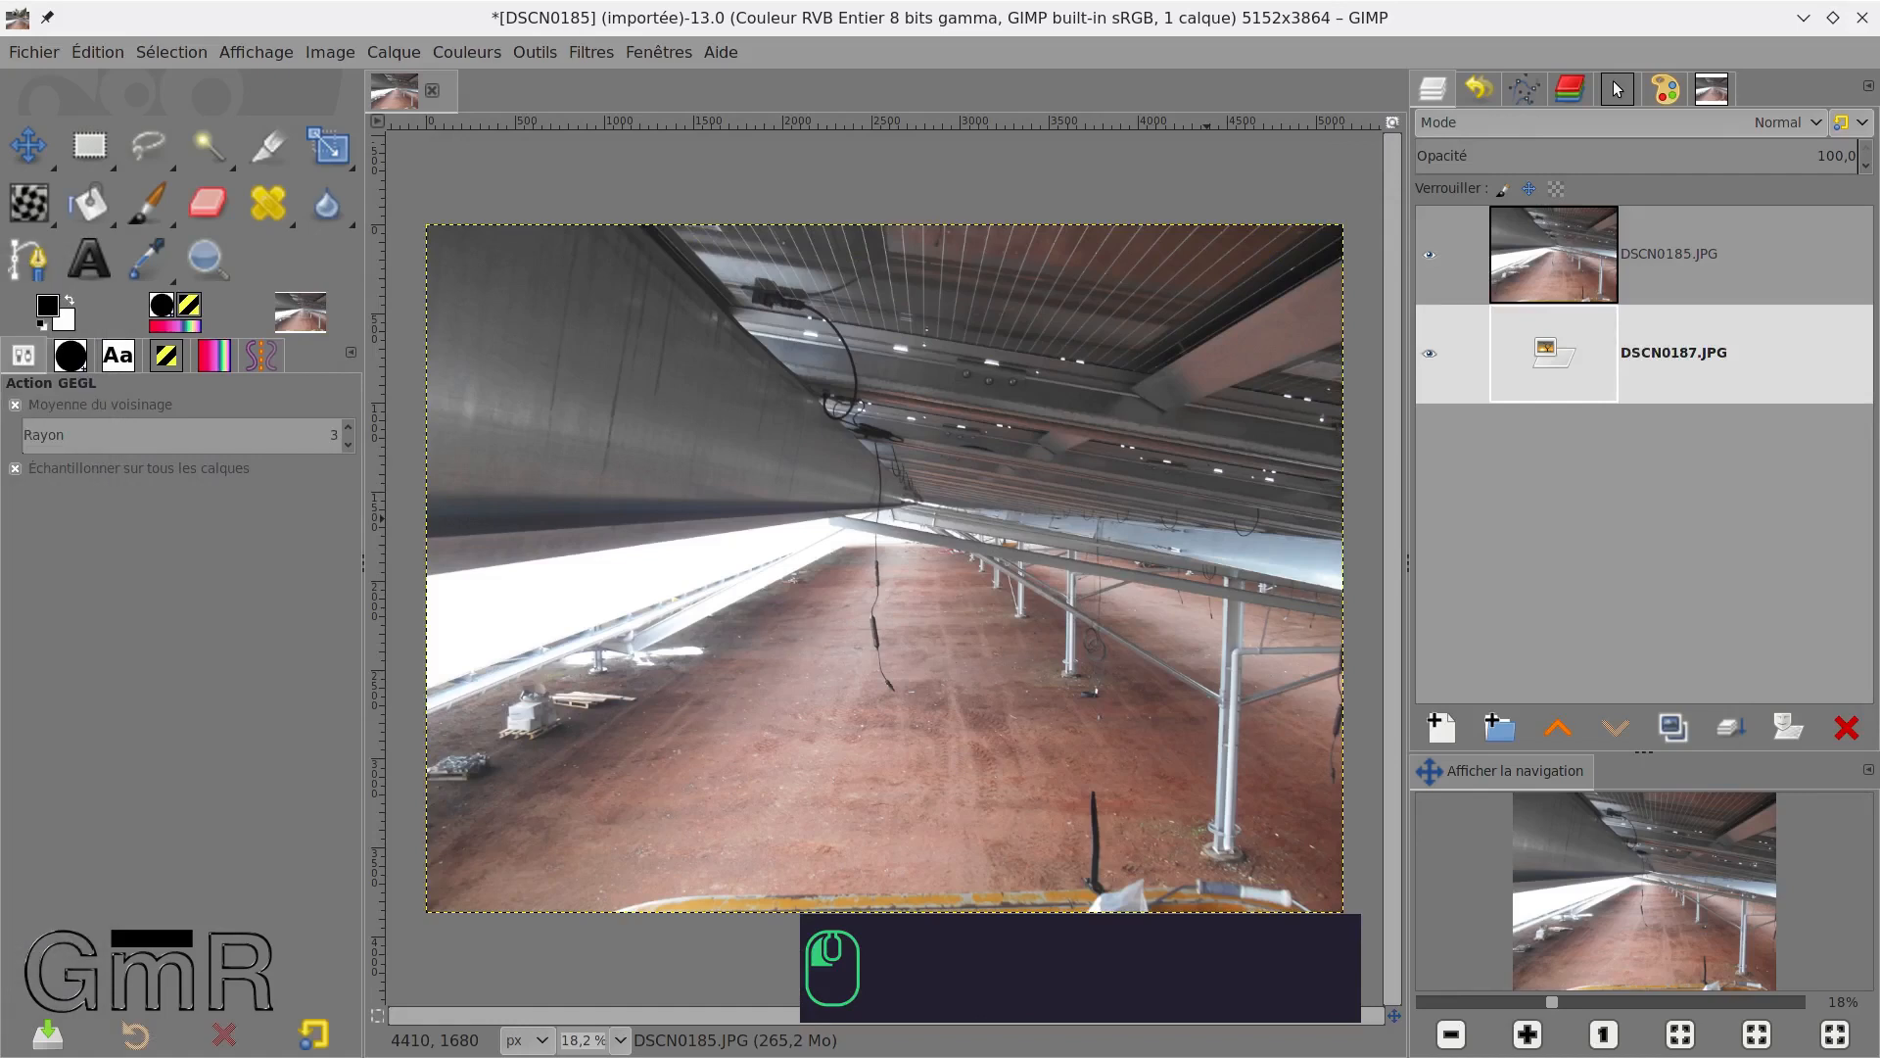
left_click(1482, 286)
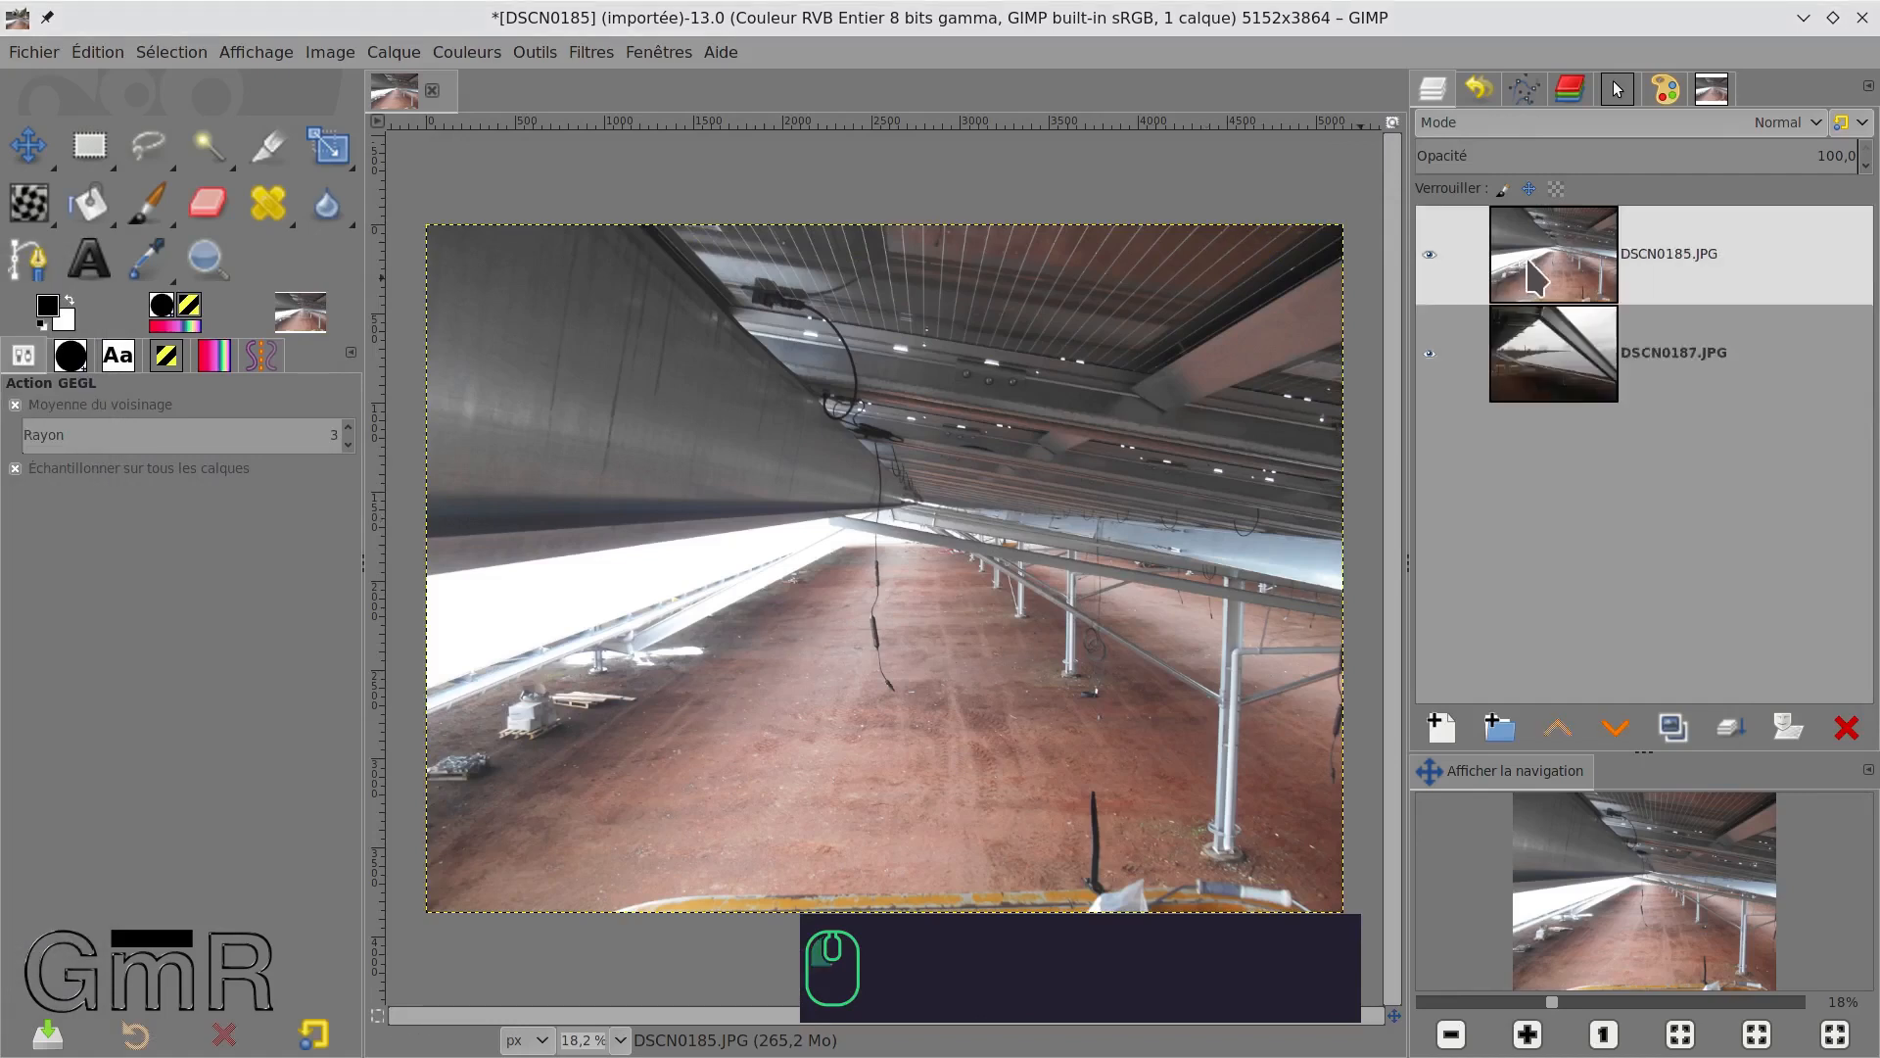
left_click(1845, 727)
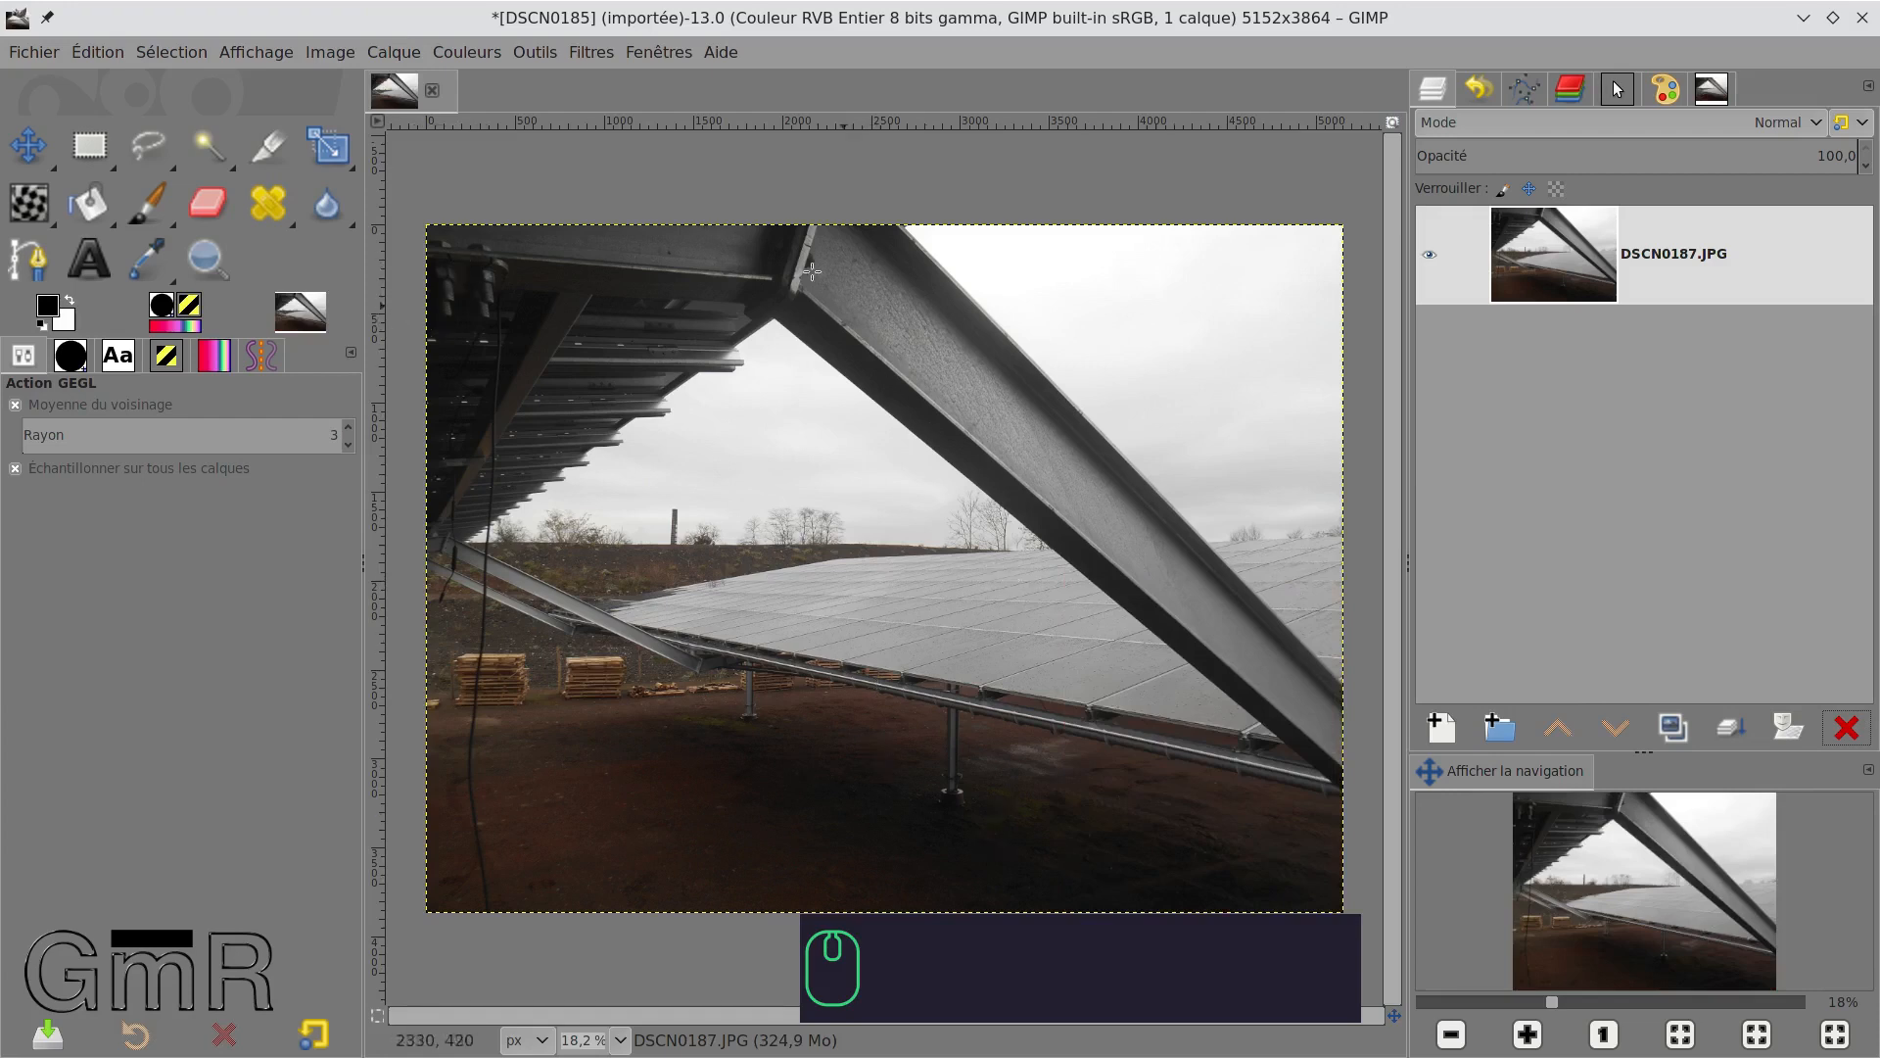
Start the Color Temperature filter on the DSCN0187.JPG layer and try original temperatures of about 4184, 4947 and 4921.
left_click(464, 52)
left_click(493, 110)
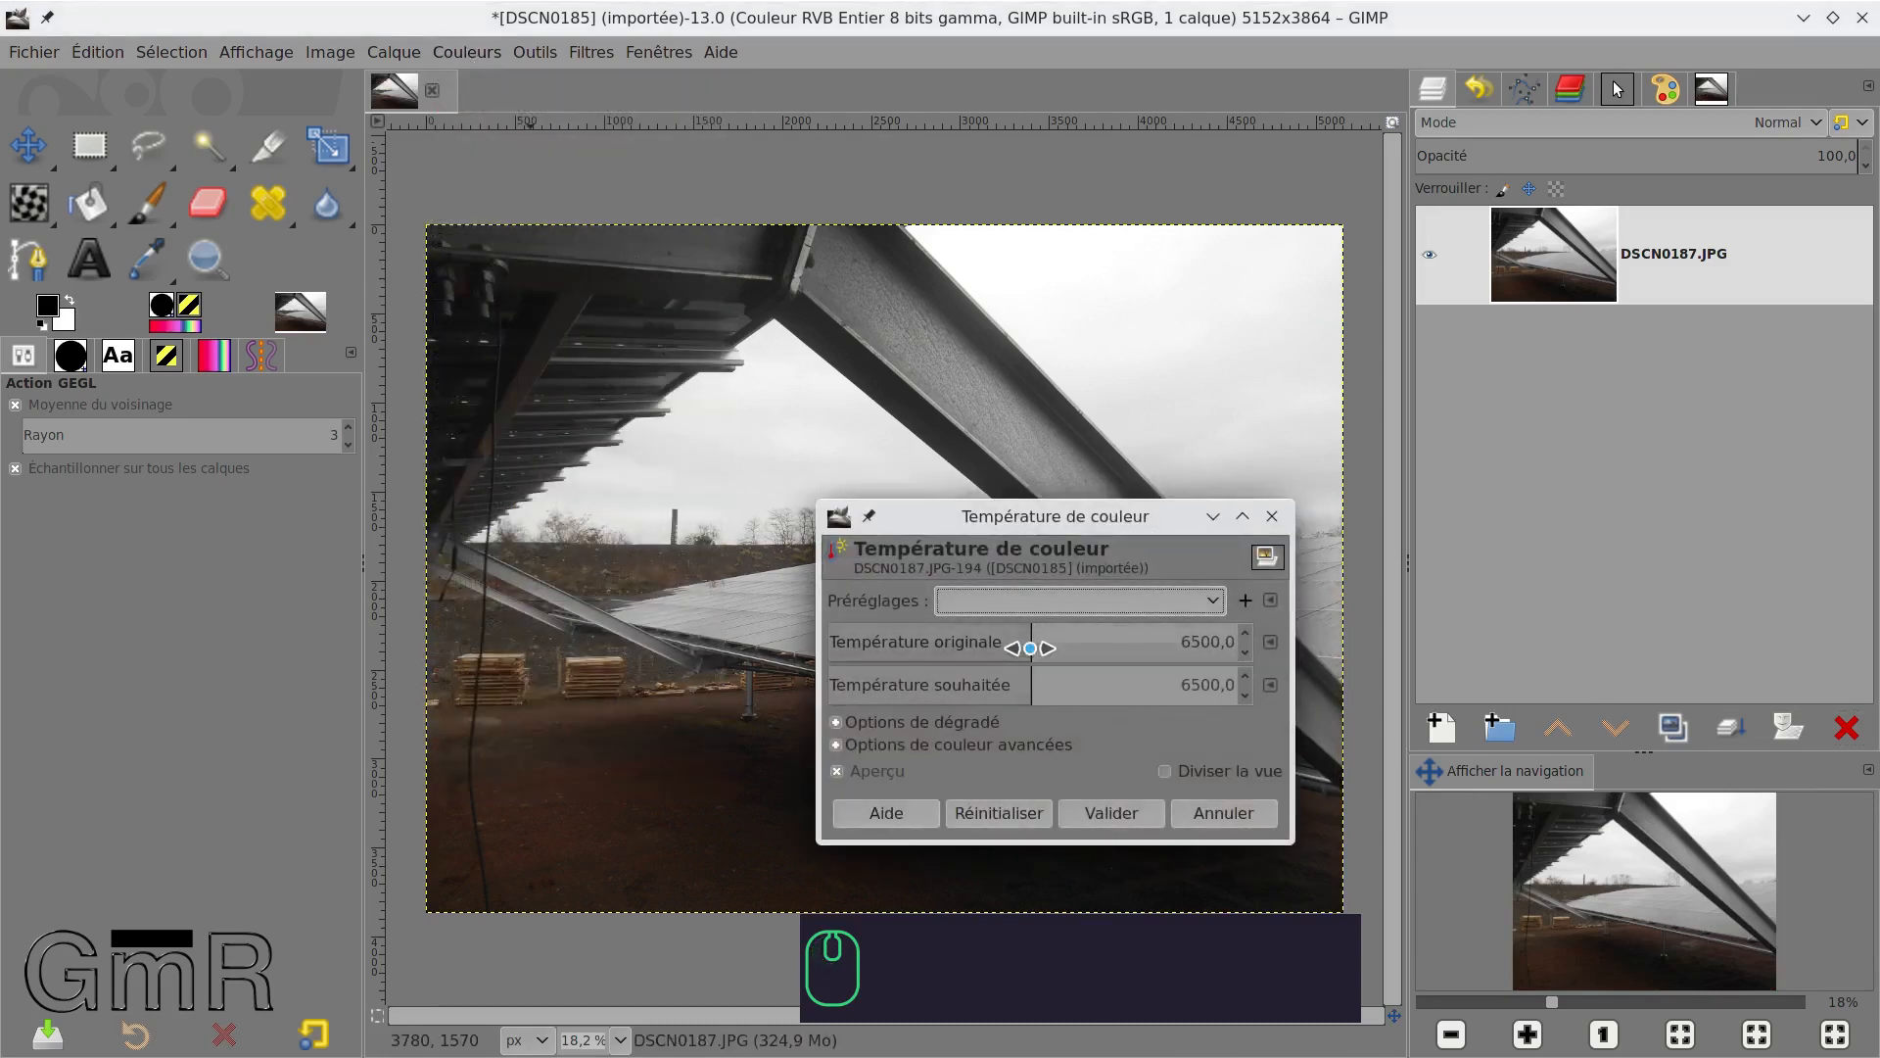
left_click_drag(1030, 648, 944, 644)
left_click_drag(1055, 522, 1170, 574)
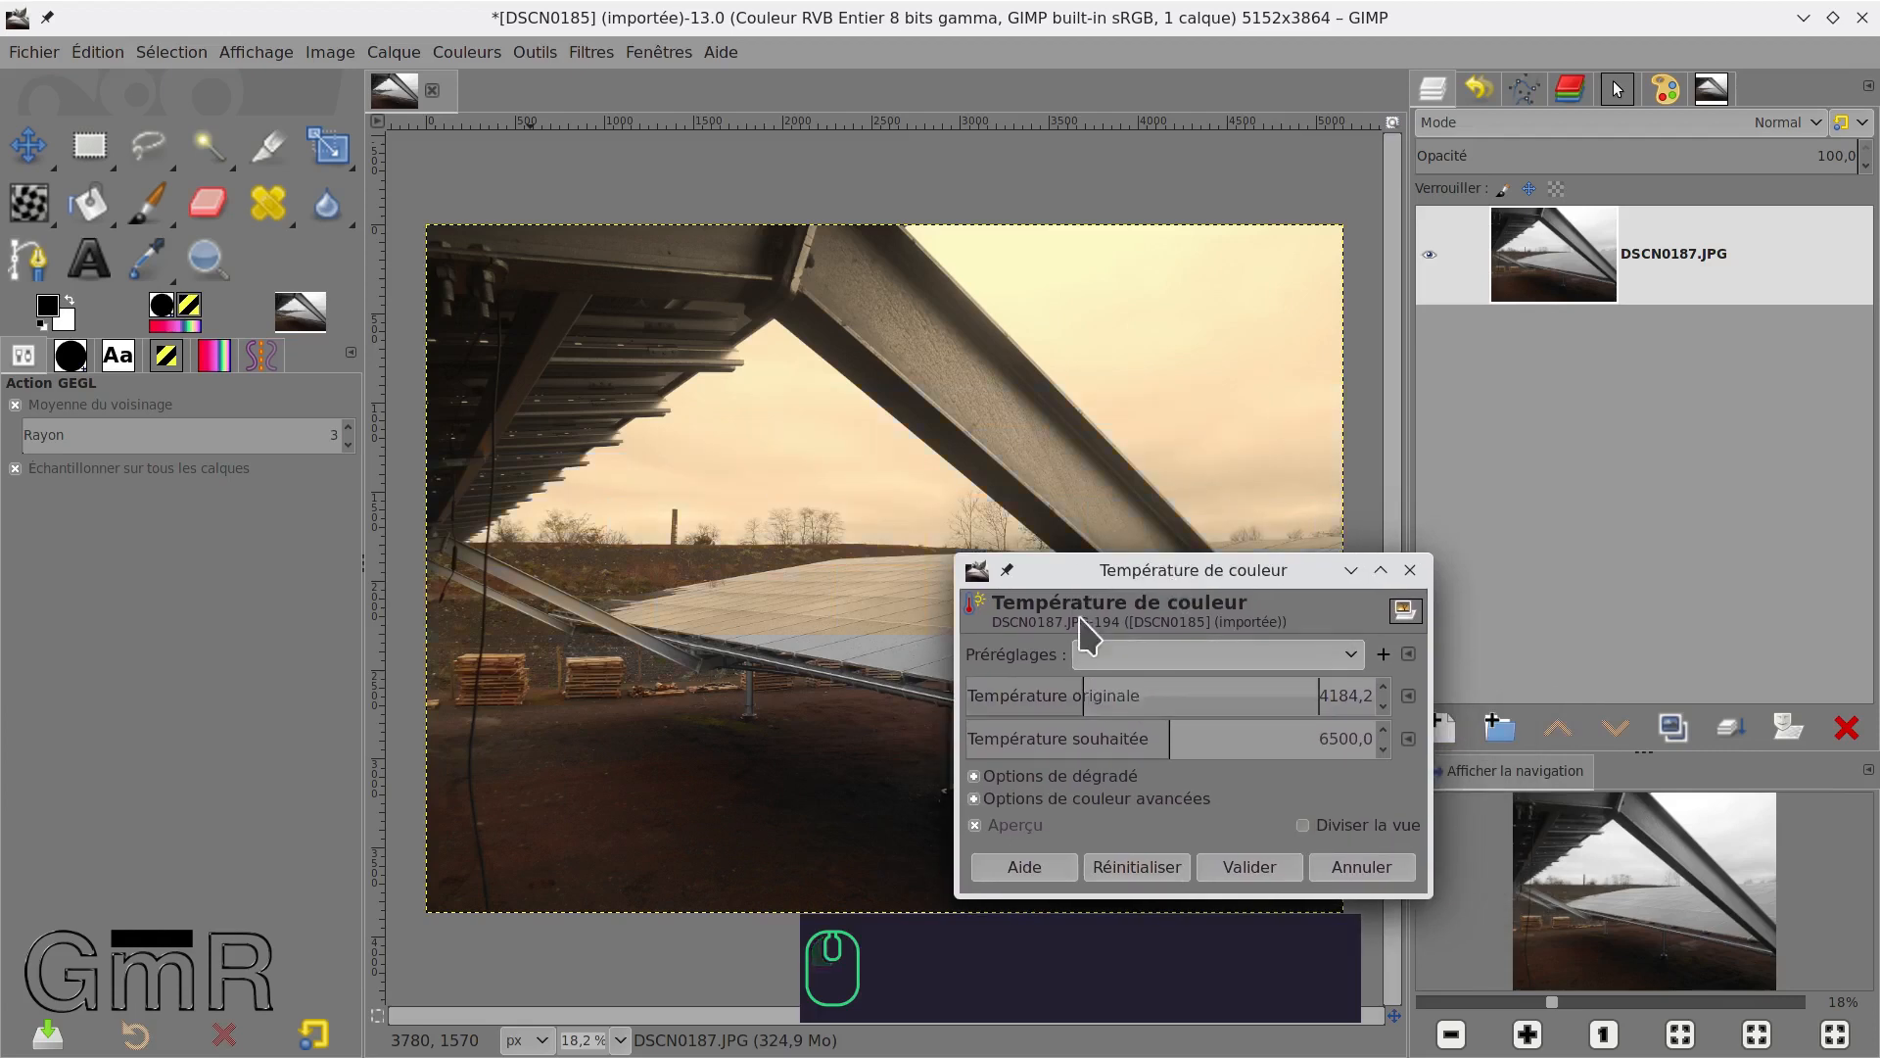
left_click_drag(1097, 693, 1115, 697)
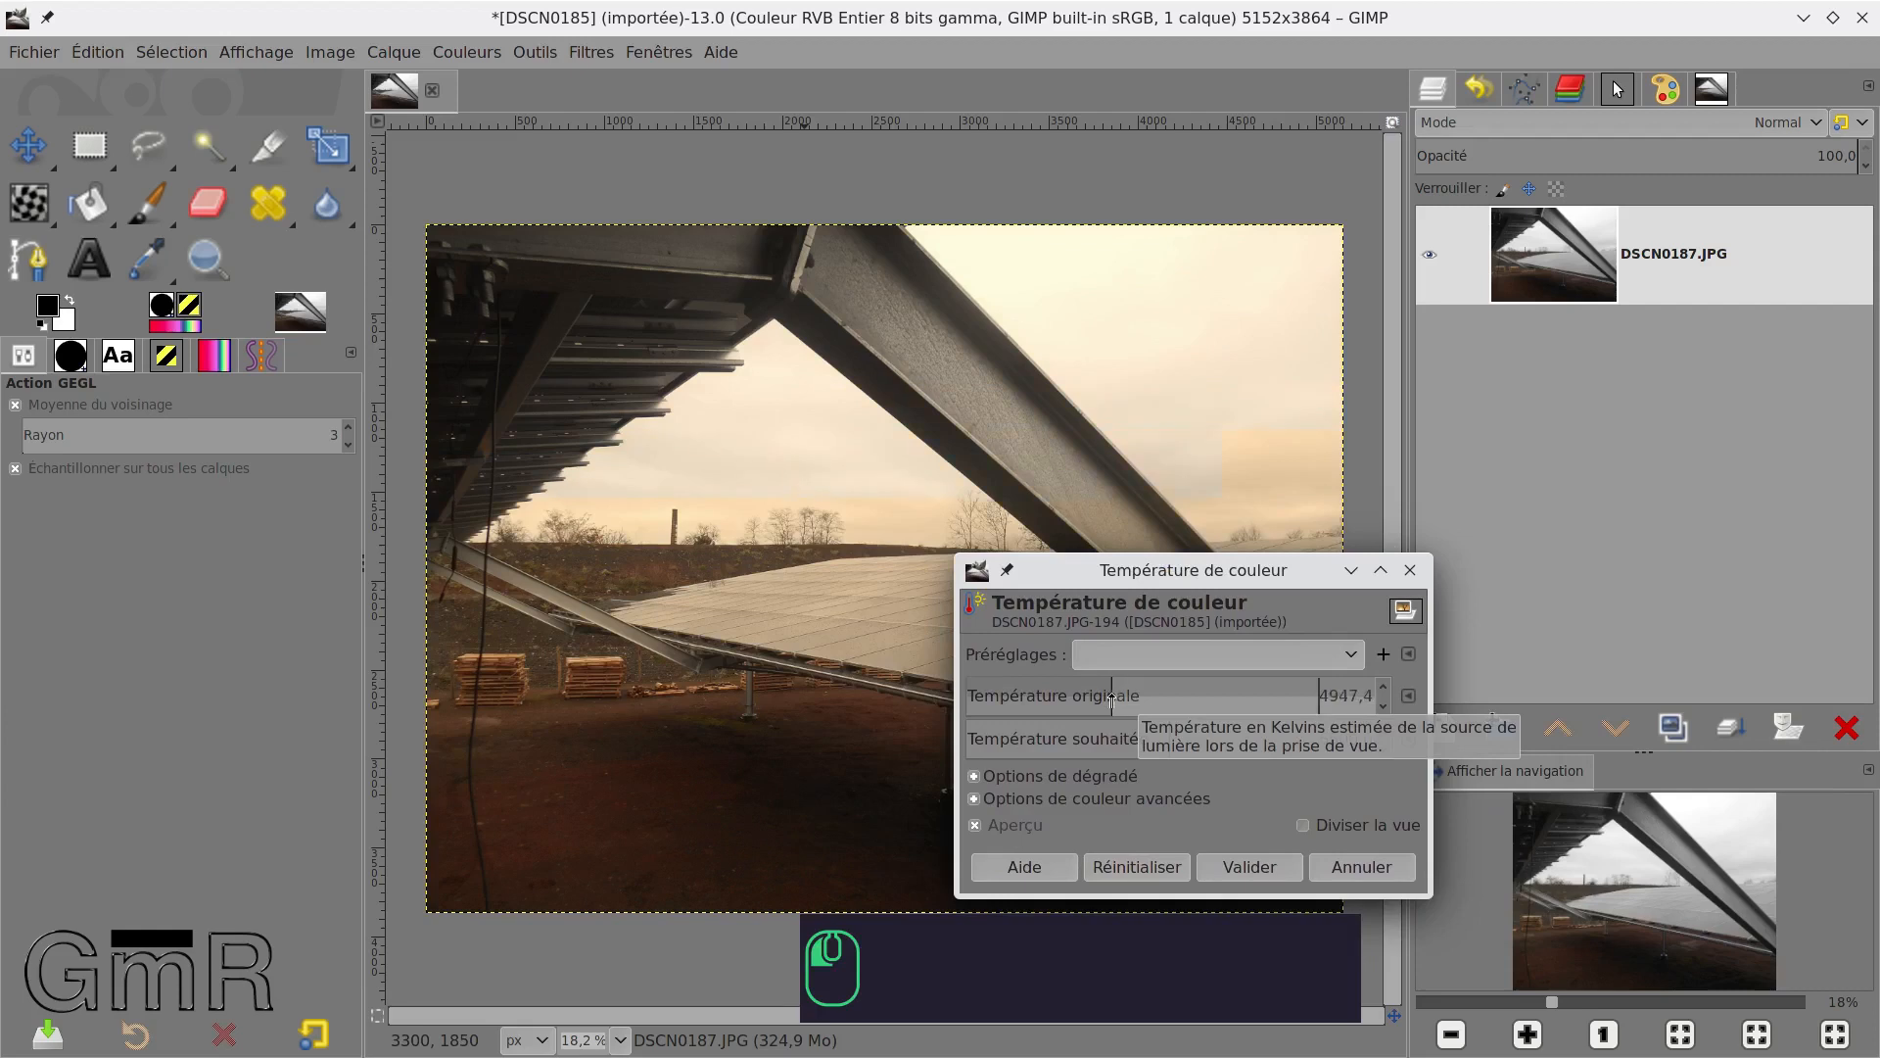
left_click_drag(1112, 699, 1109, 698)
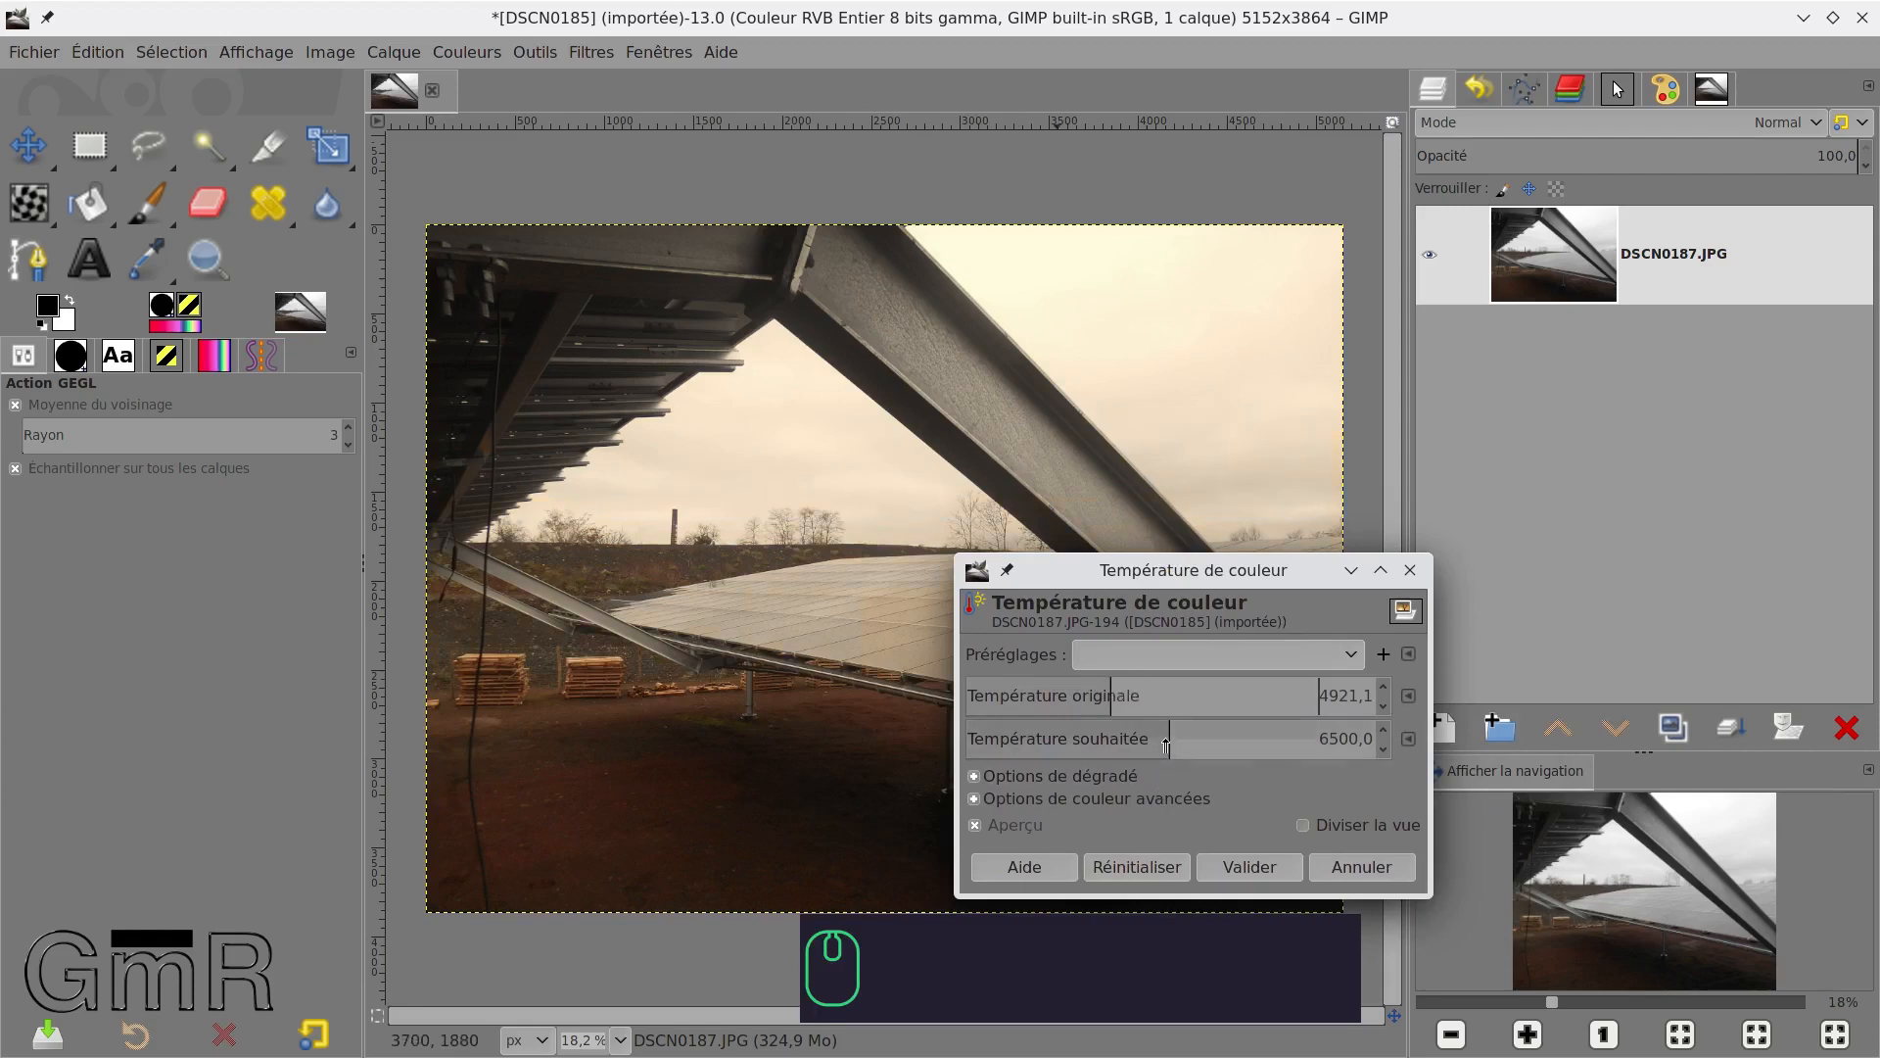
Try intended temperatures of about 4868, 8868, 4105, 2526 and 2342 on the DSCN0187.JPG layer.
left_click_drag(1165, 744, 1107, 746)
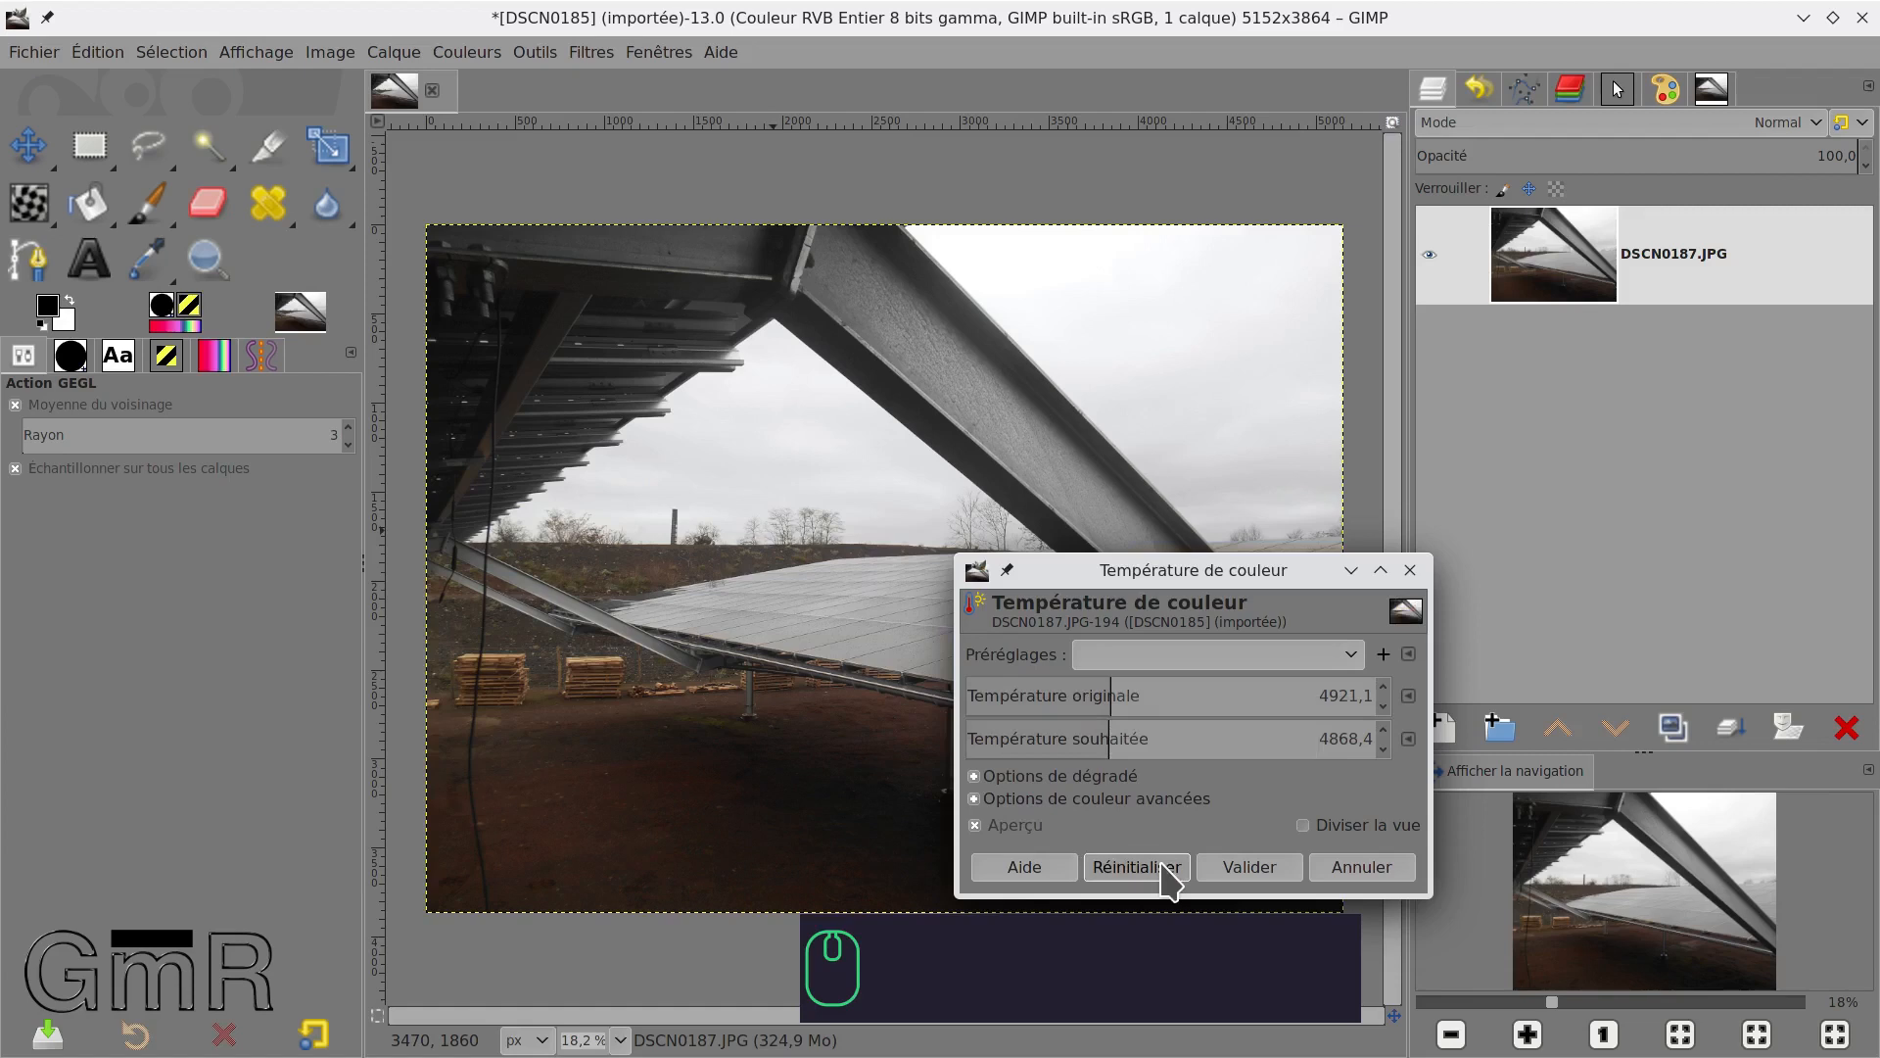
left_click_drag(1113, 744, 1260, 744)
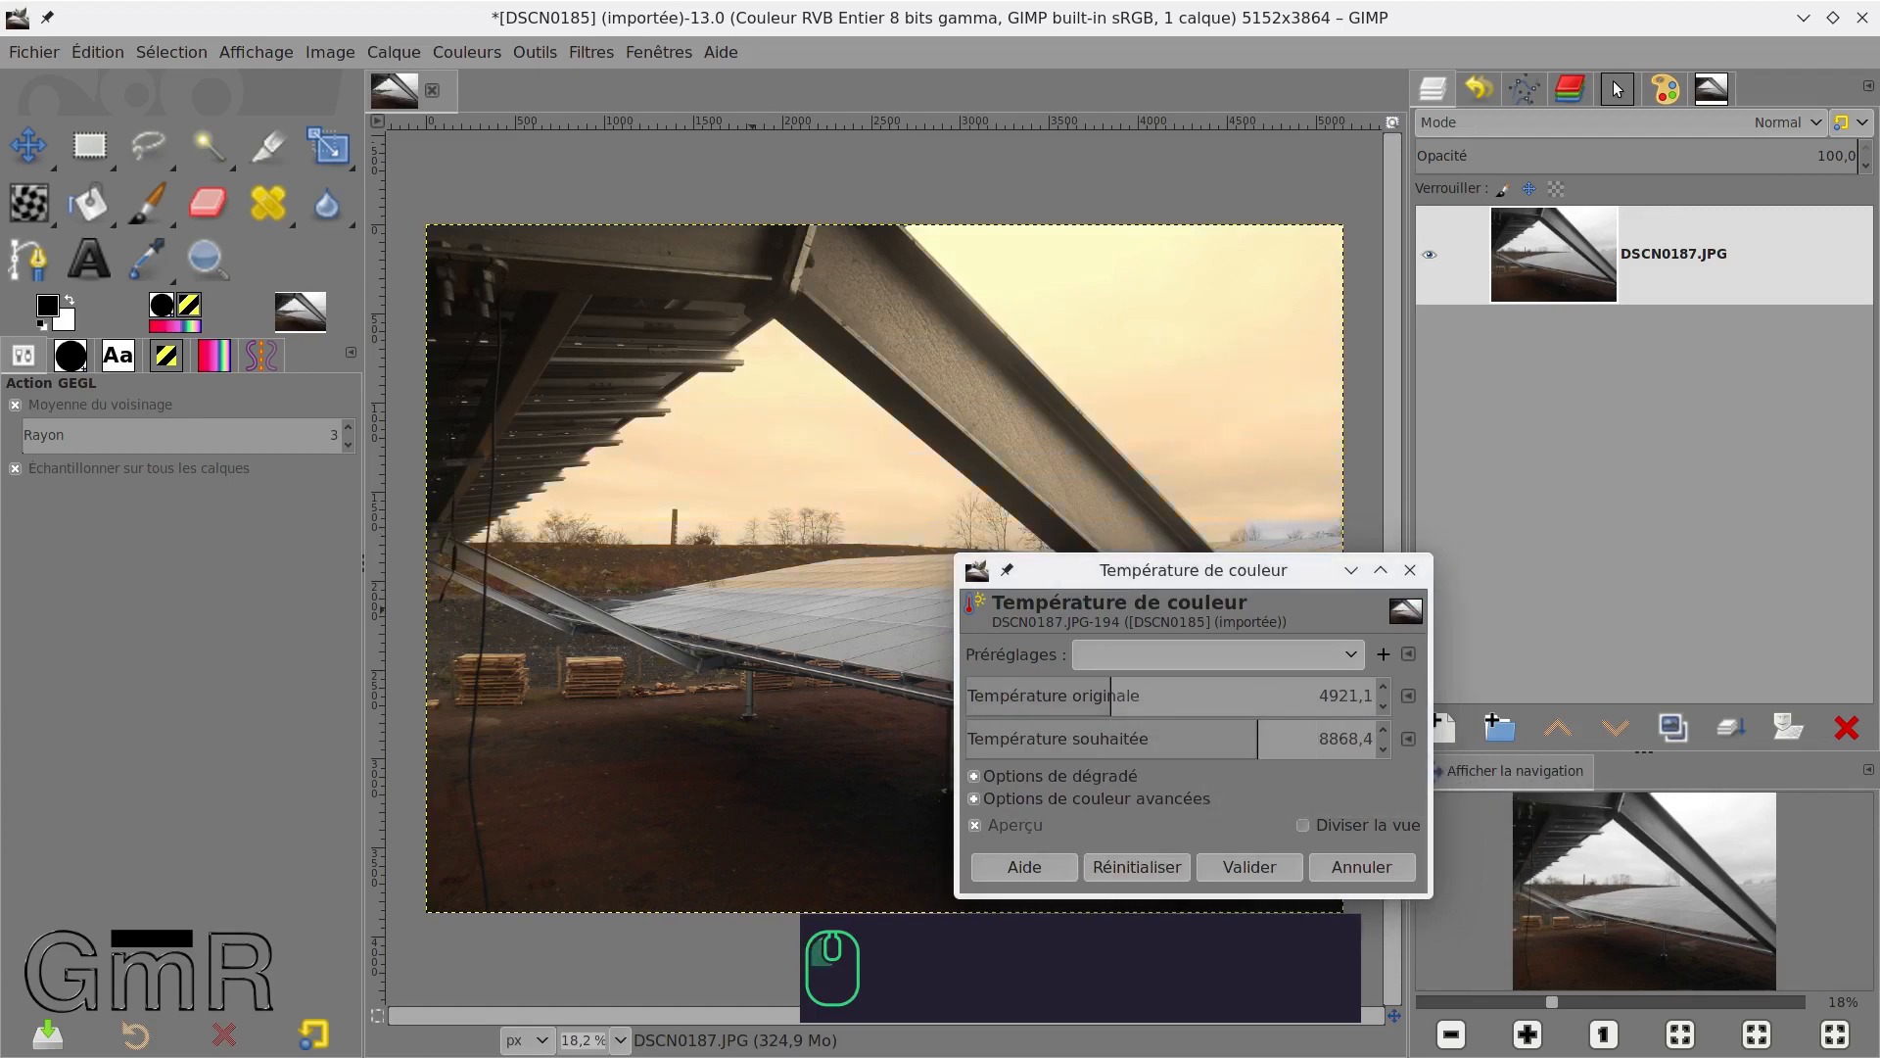
left_click(1081, 737)
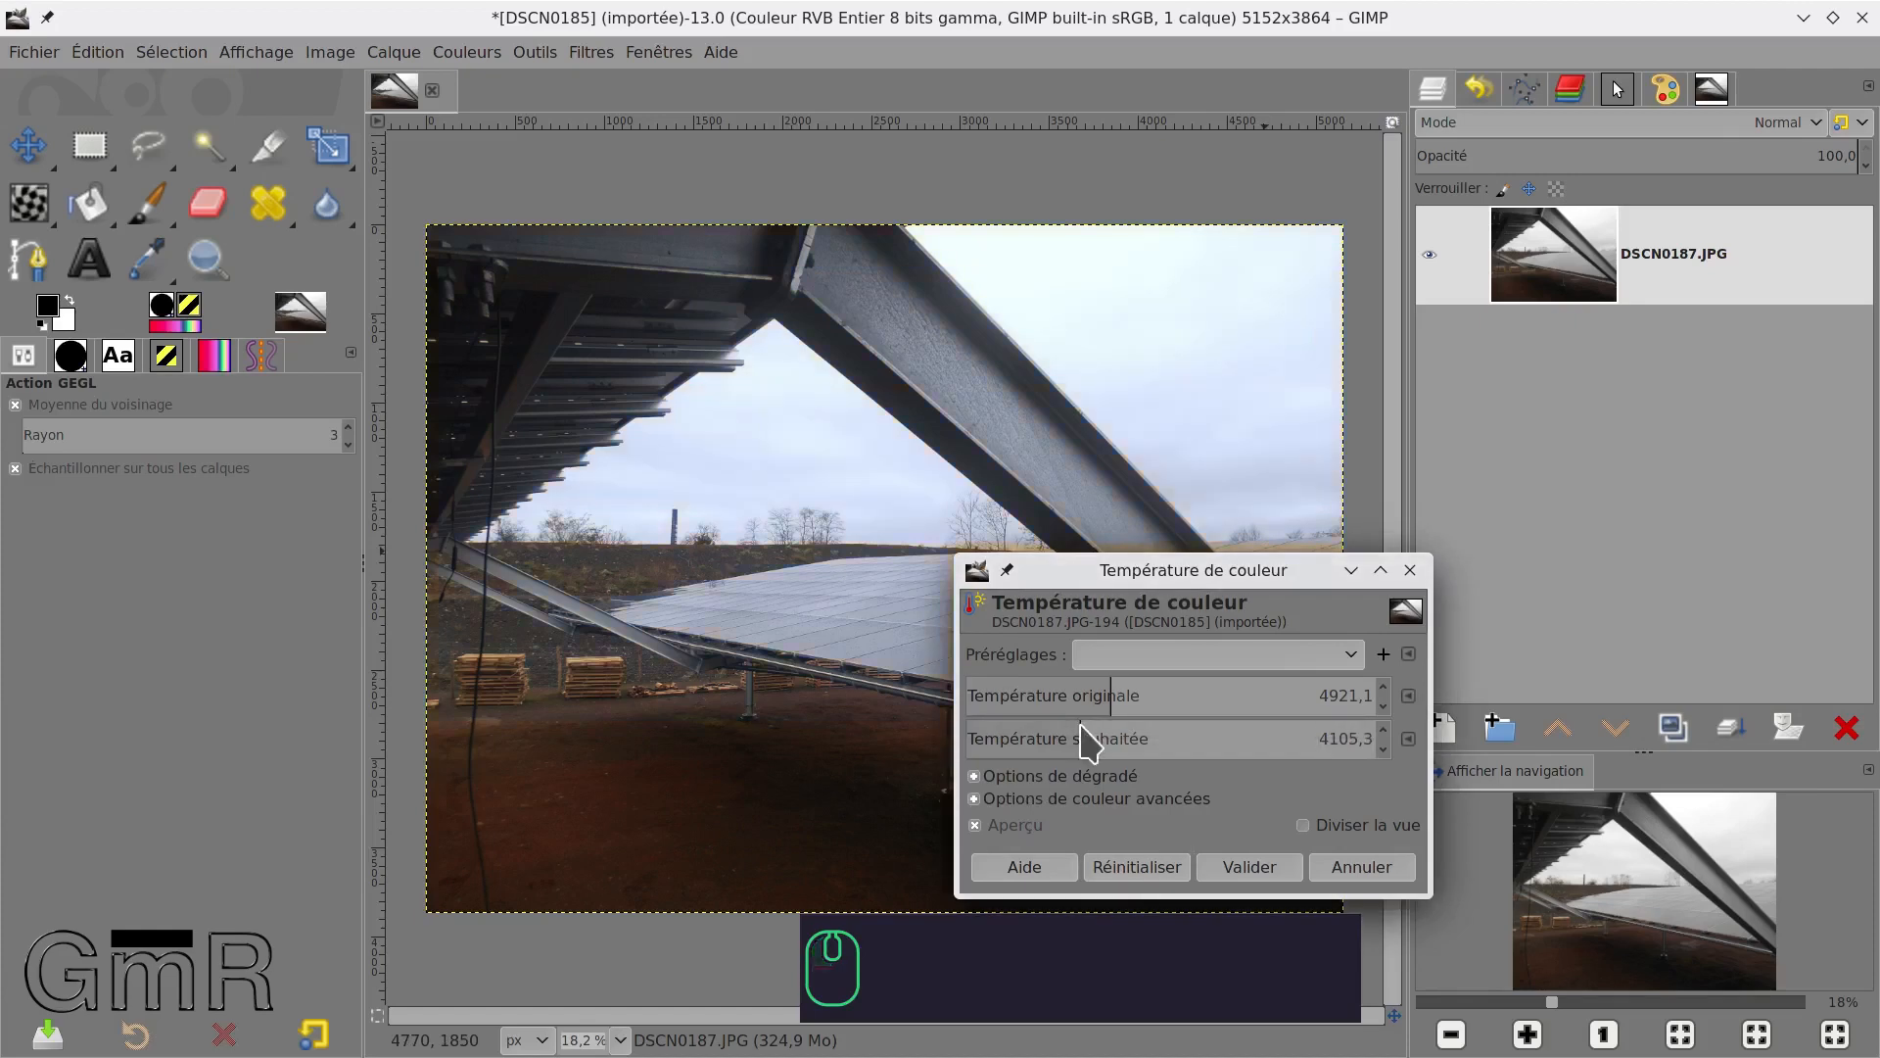
left_click_drag(1081, 739, 1021, 742)
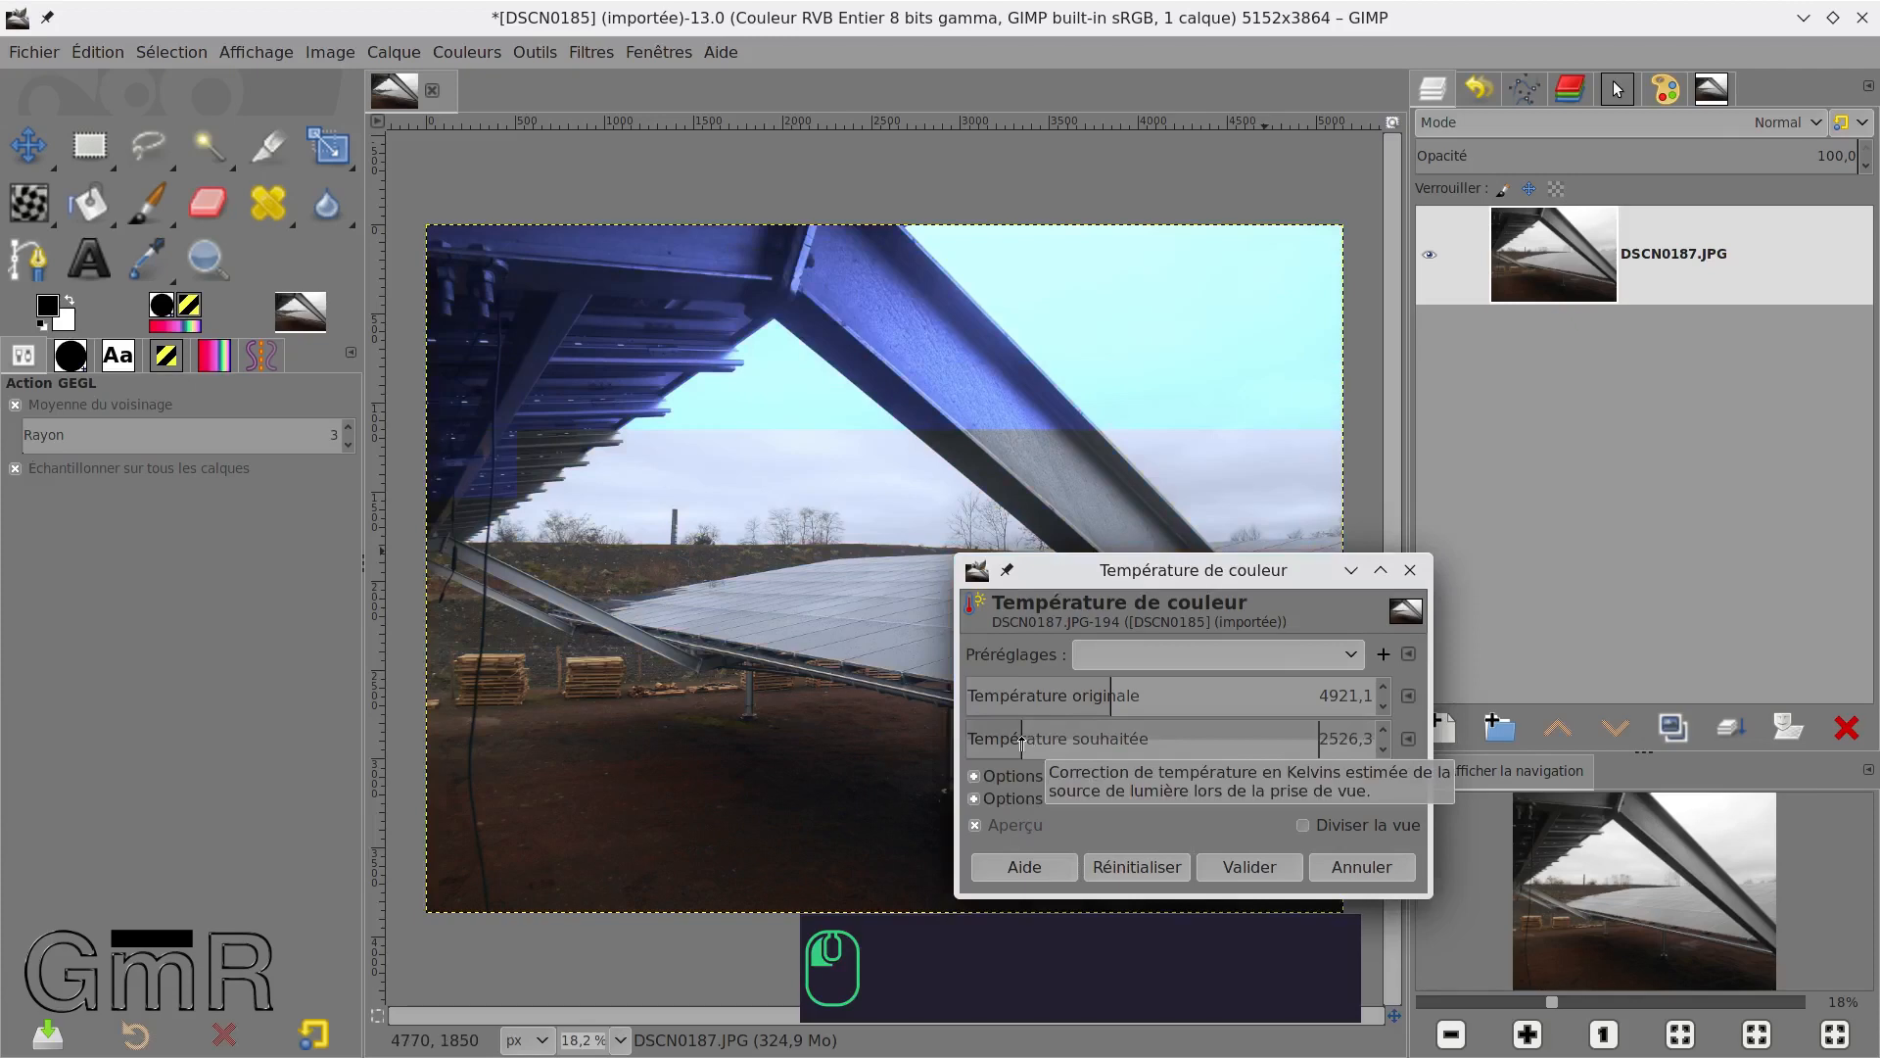
left_click_drag(1021, 742, 973, 468)
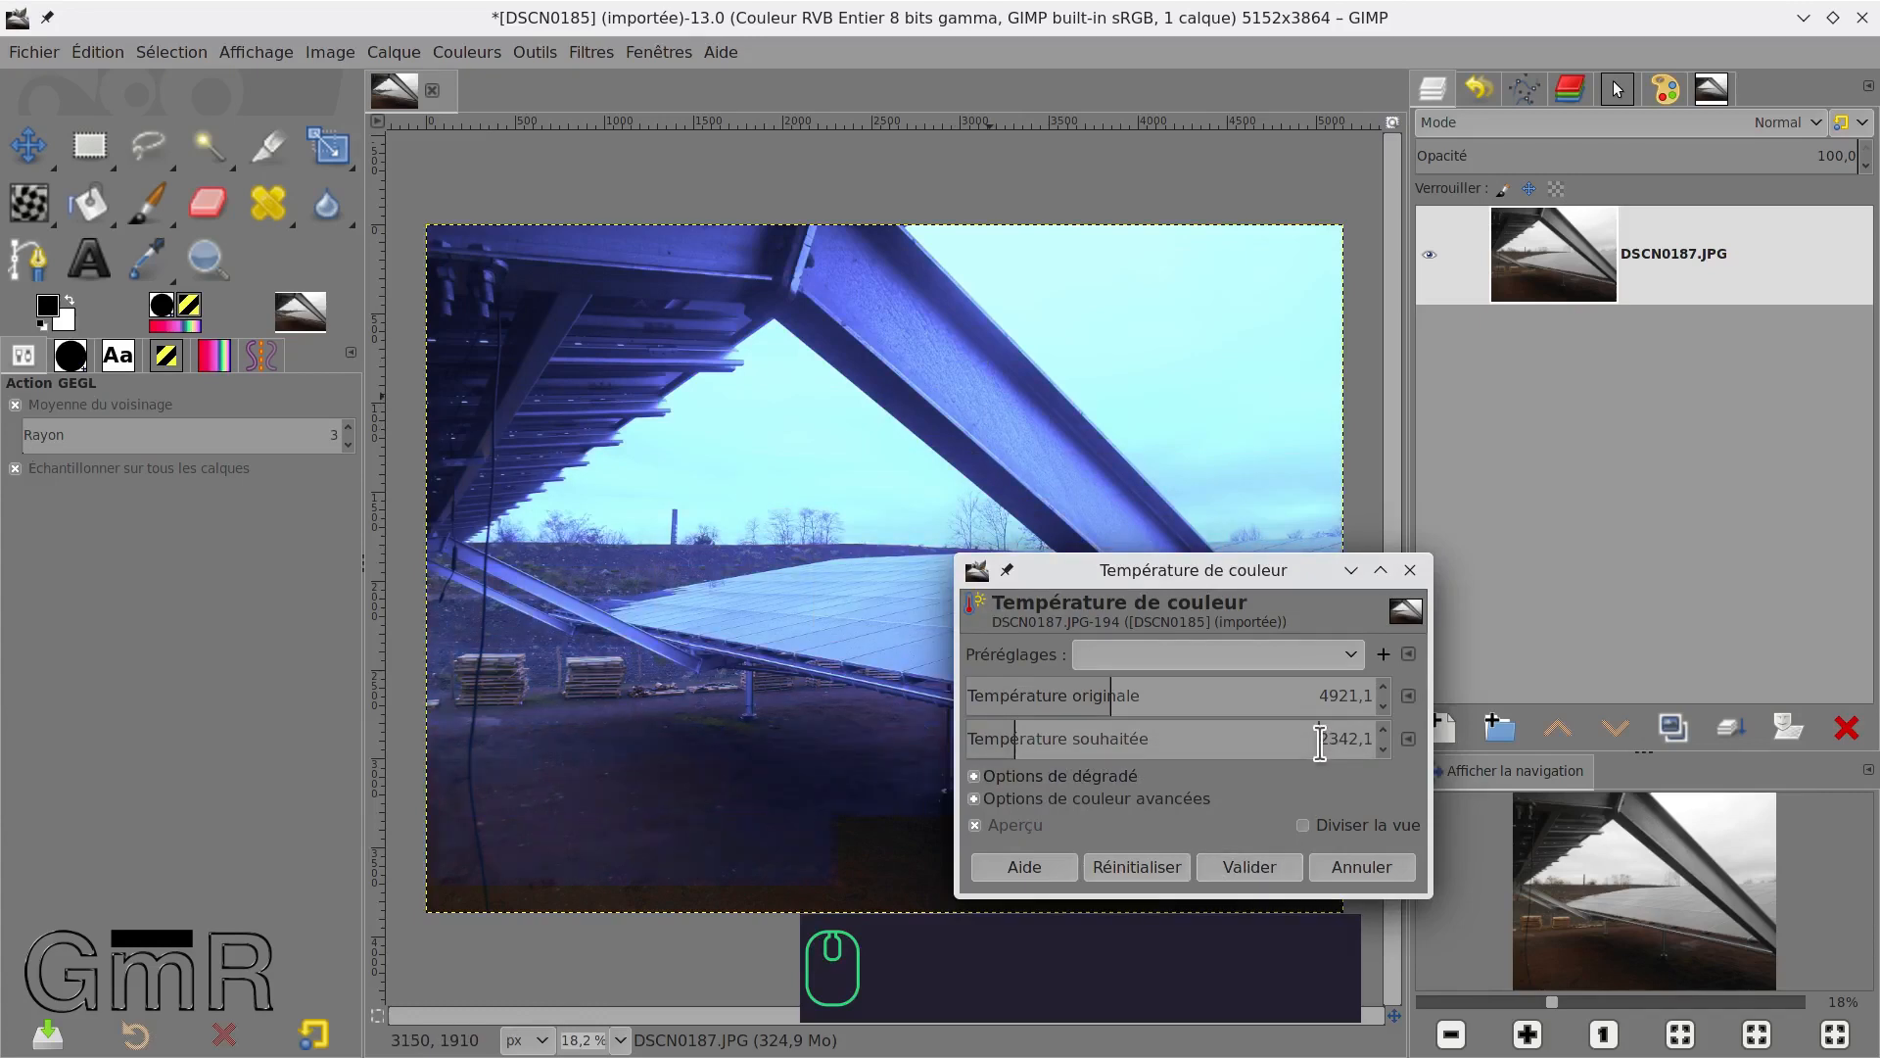
Try the common temperatures "5,500 K - Lumière du jour verticale, flash électronique" as original and "4,000 K - Lampes LED froides (lumière du jour)" as intended temperature.
left_click(1416, 745)
left_click(1416, 744)
left_click(1416, 744)
left_click(1416, 744)
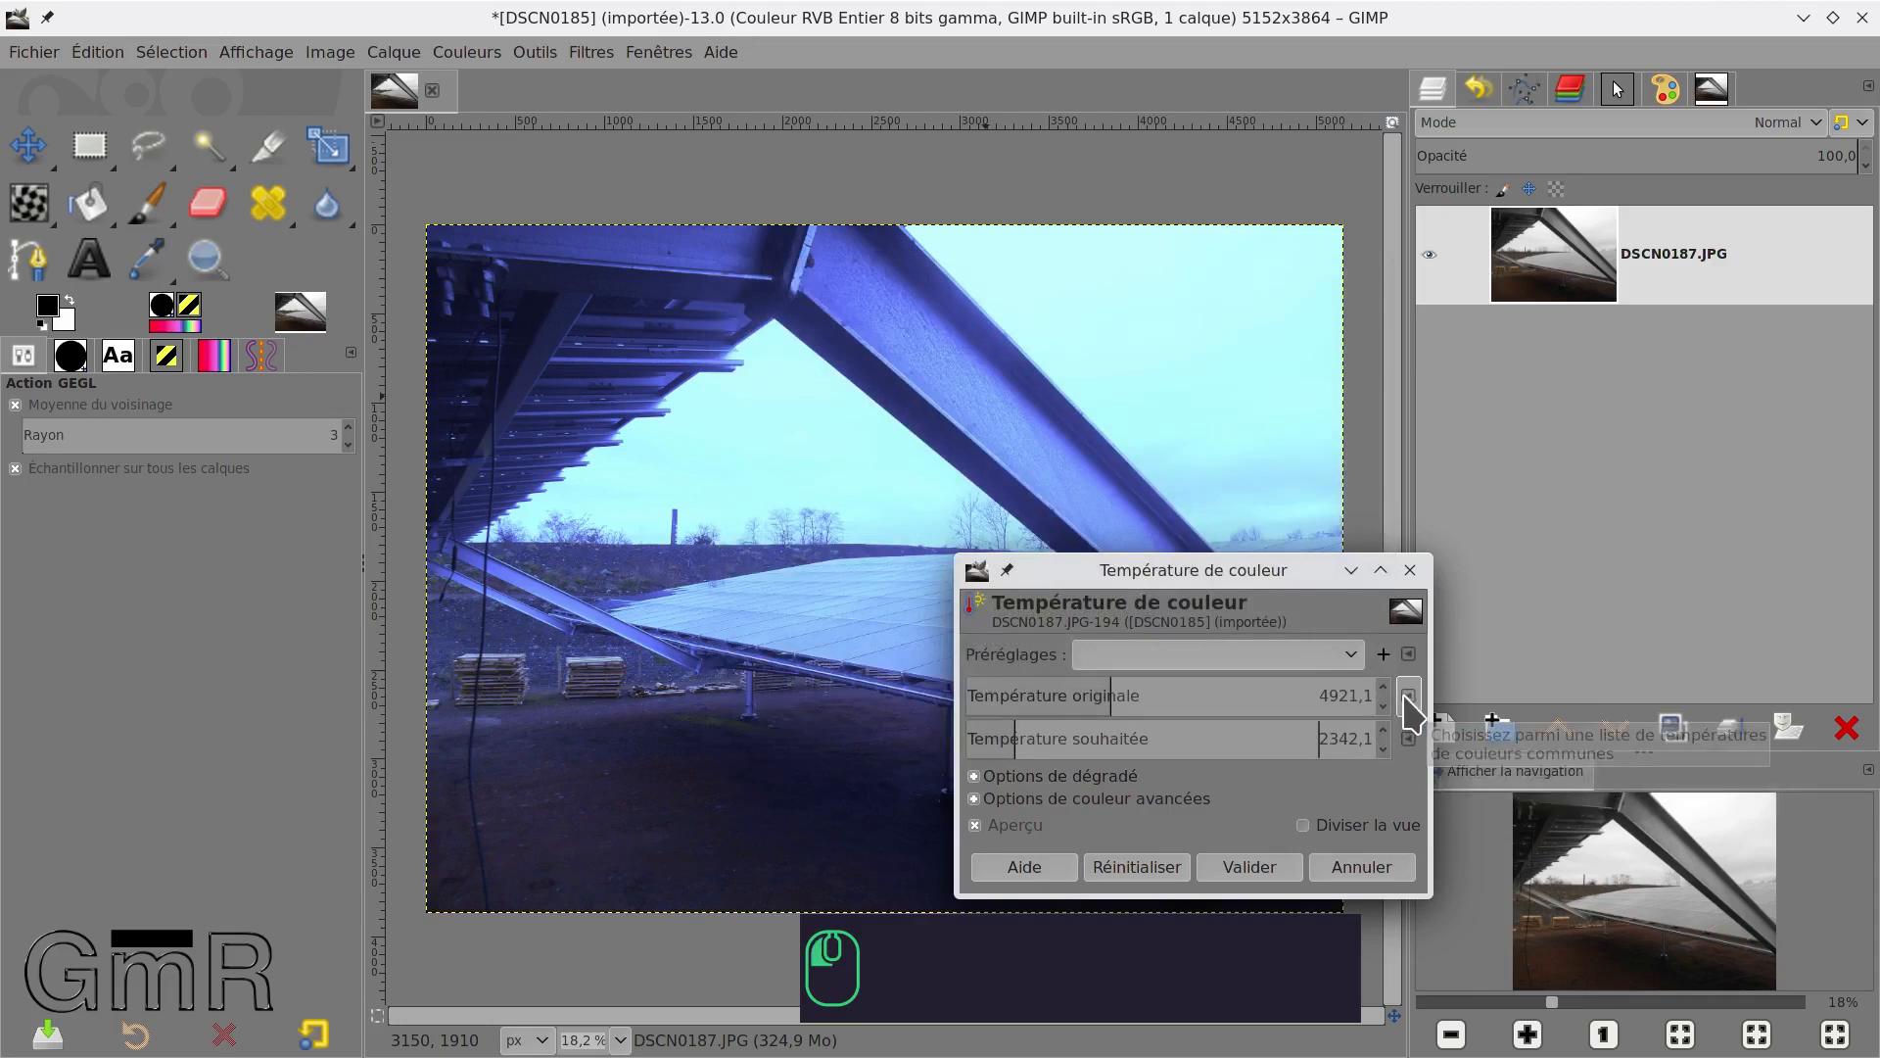
left_click(1409, 697)
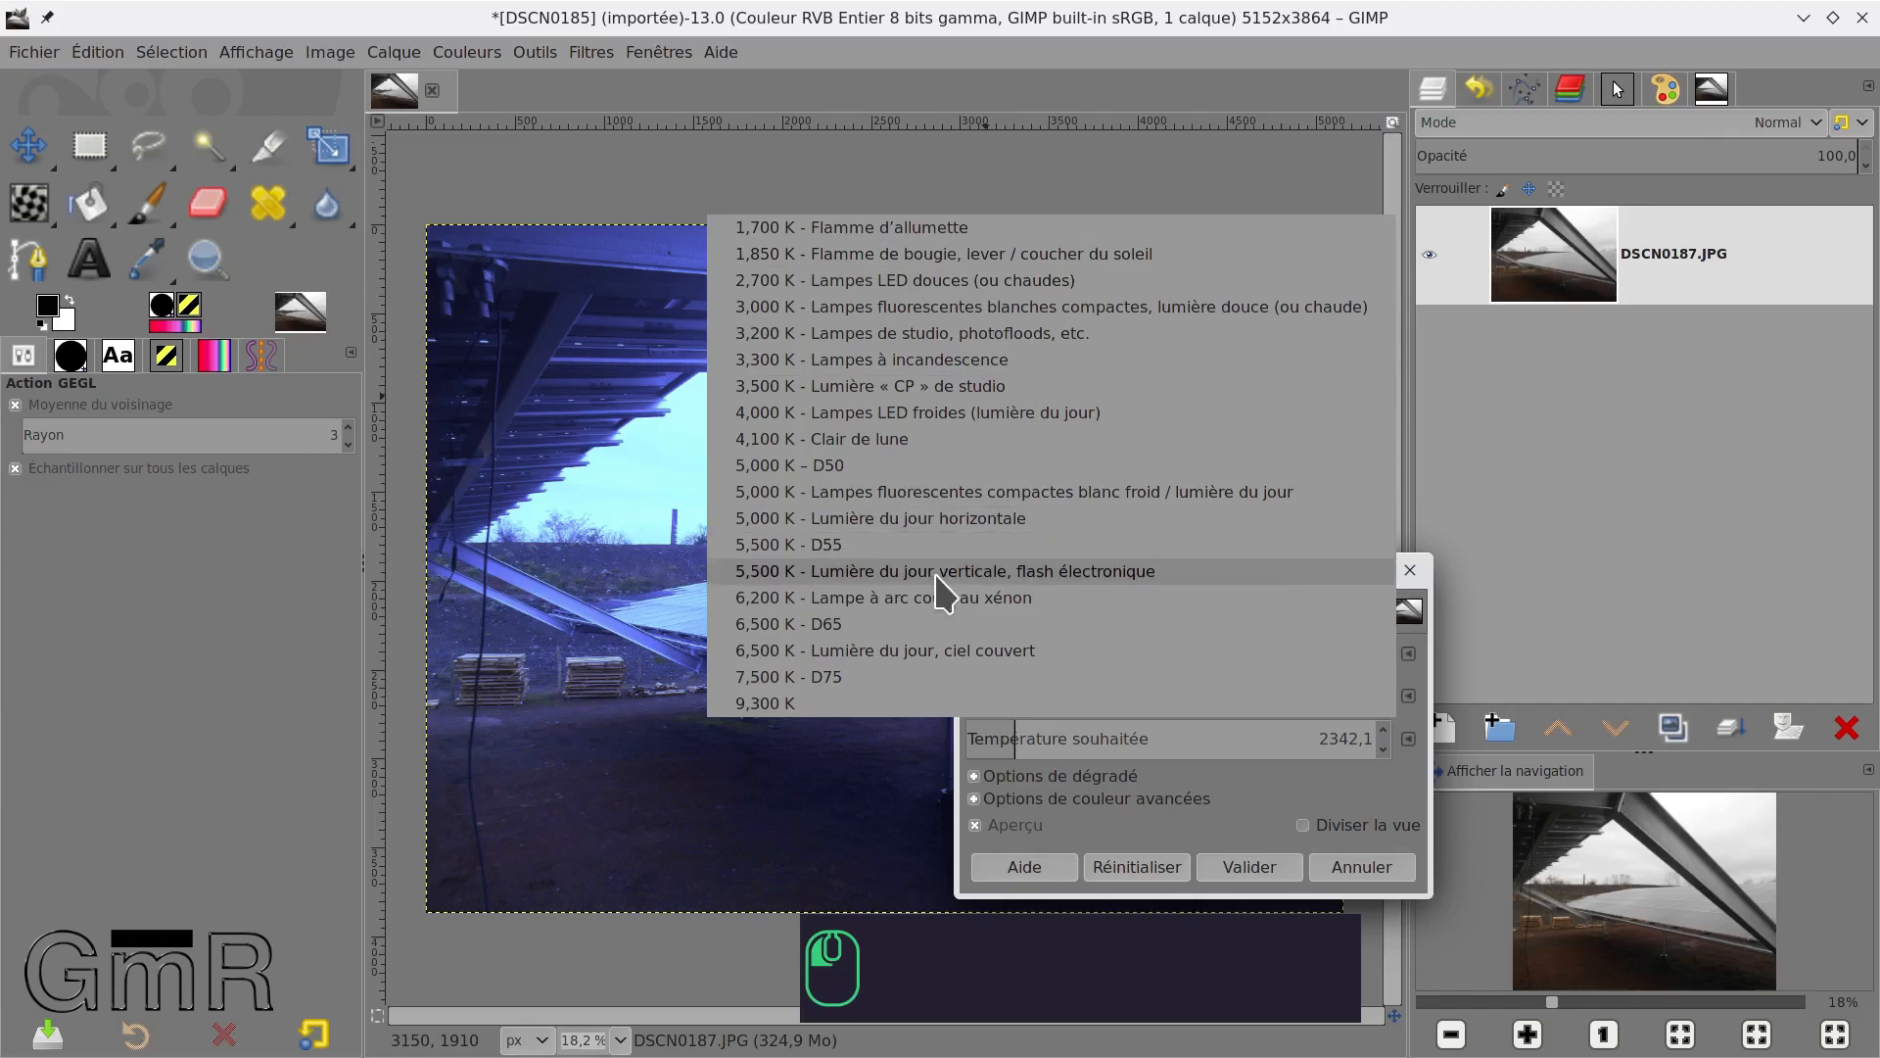
left_click(973, 573)
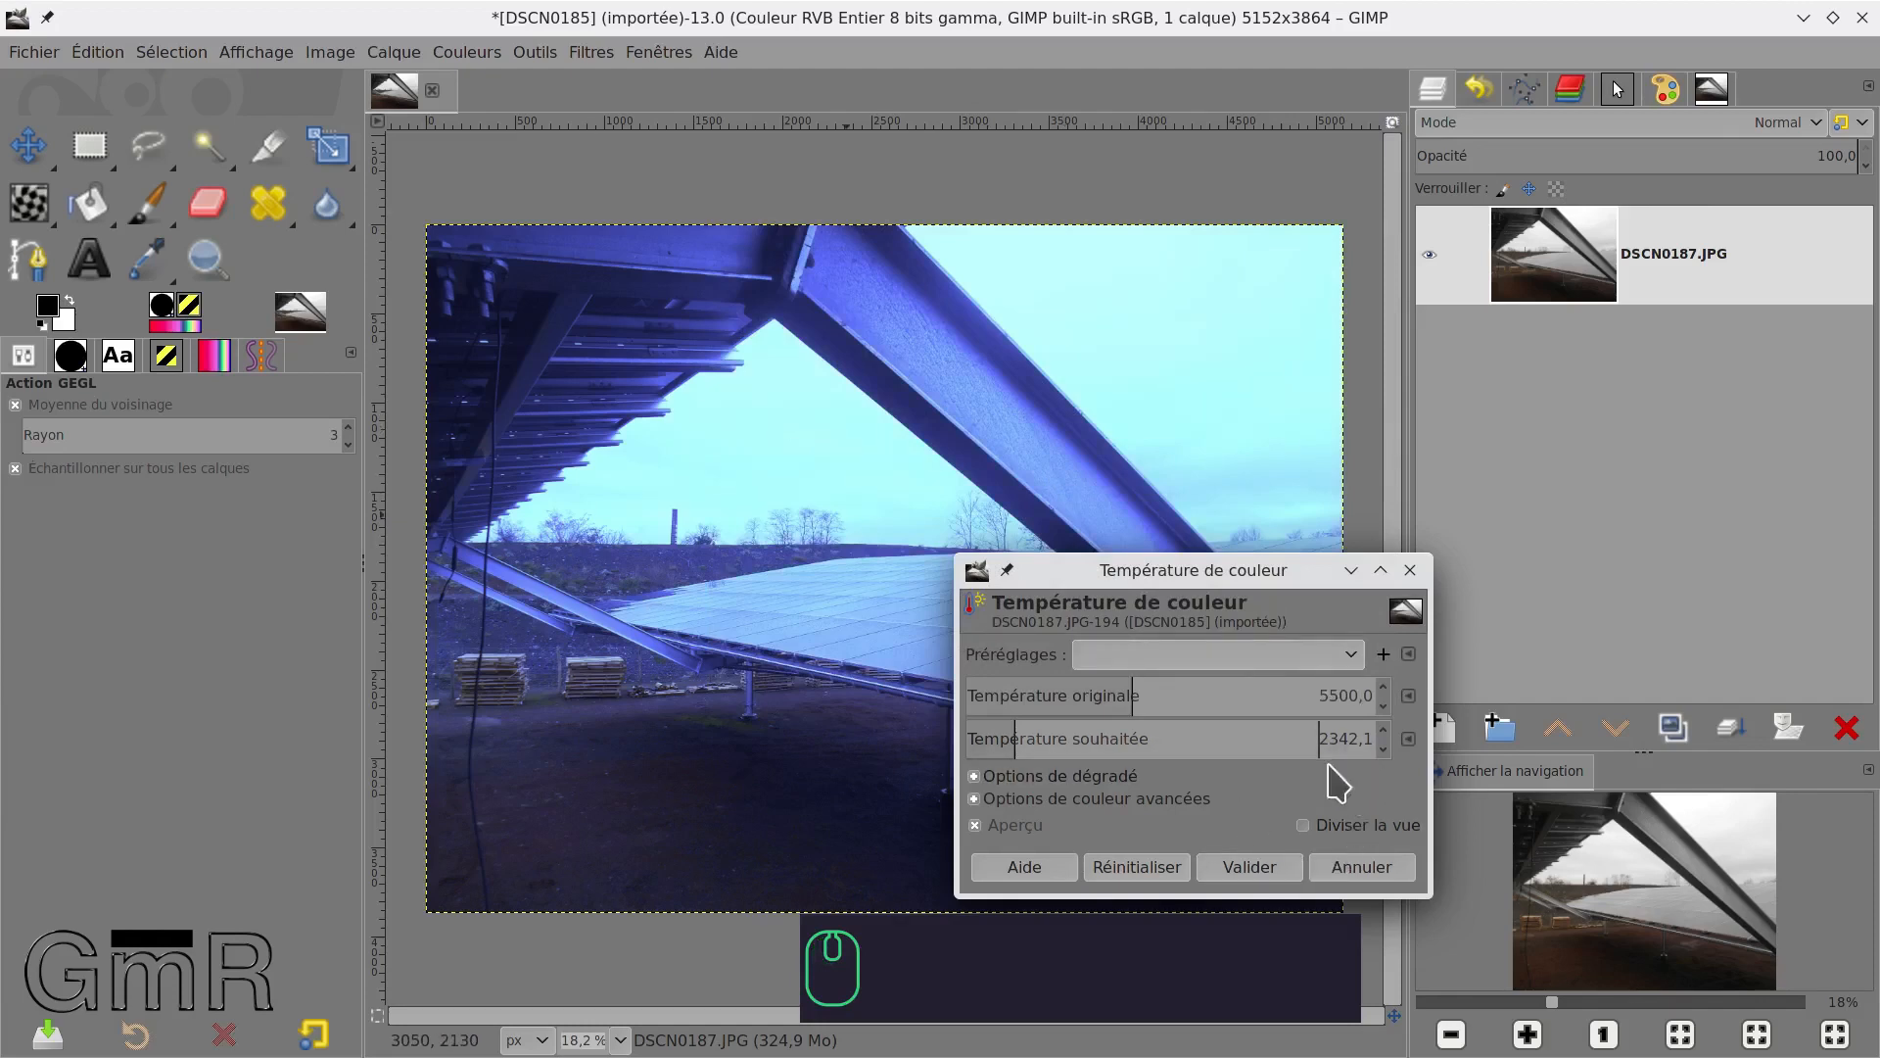
left_click(1408, 739)
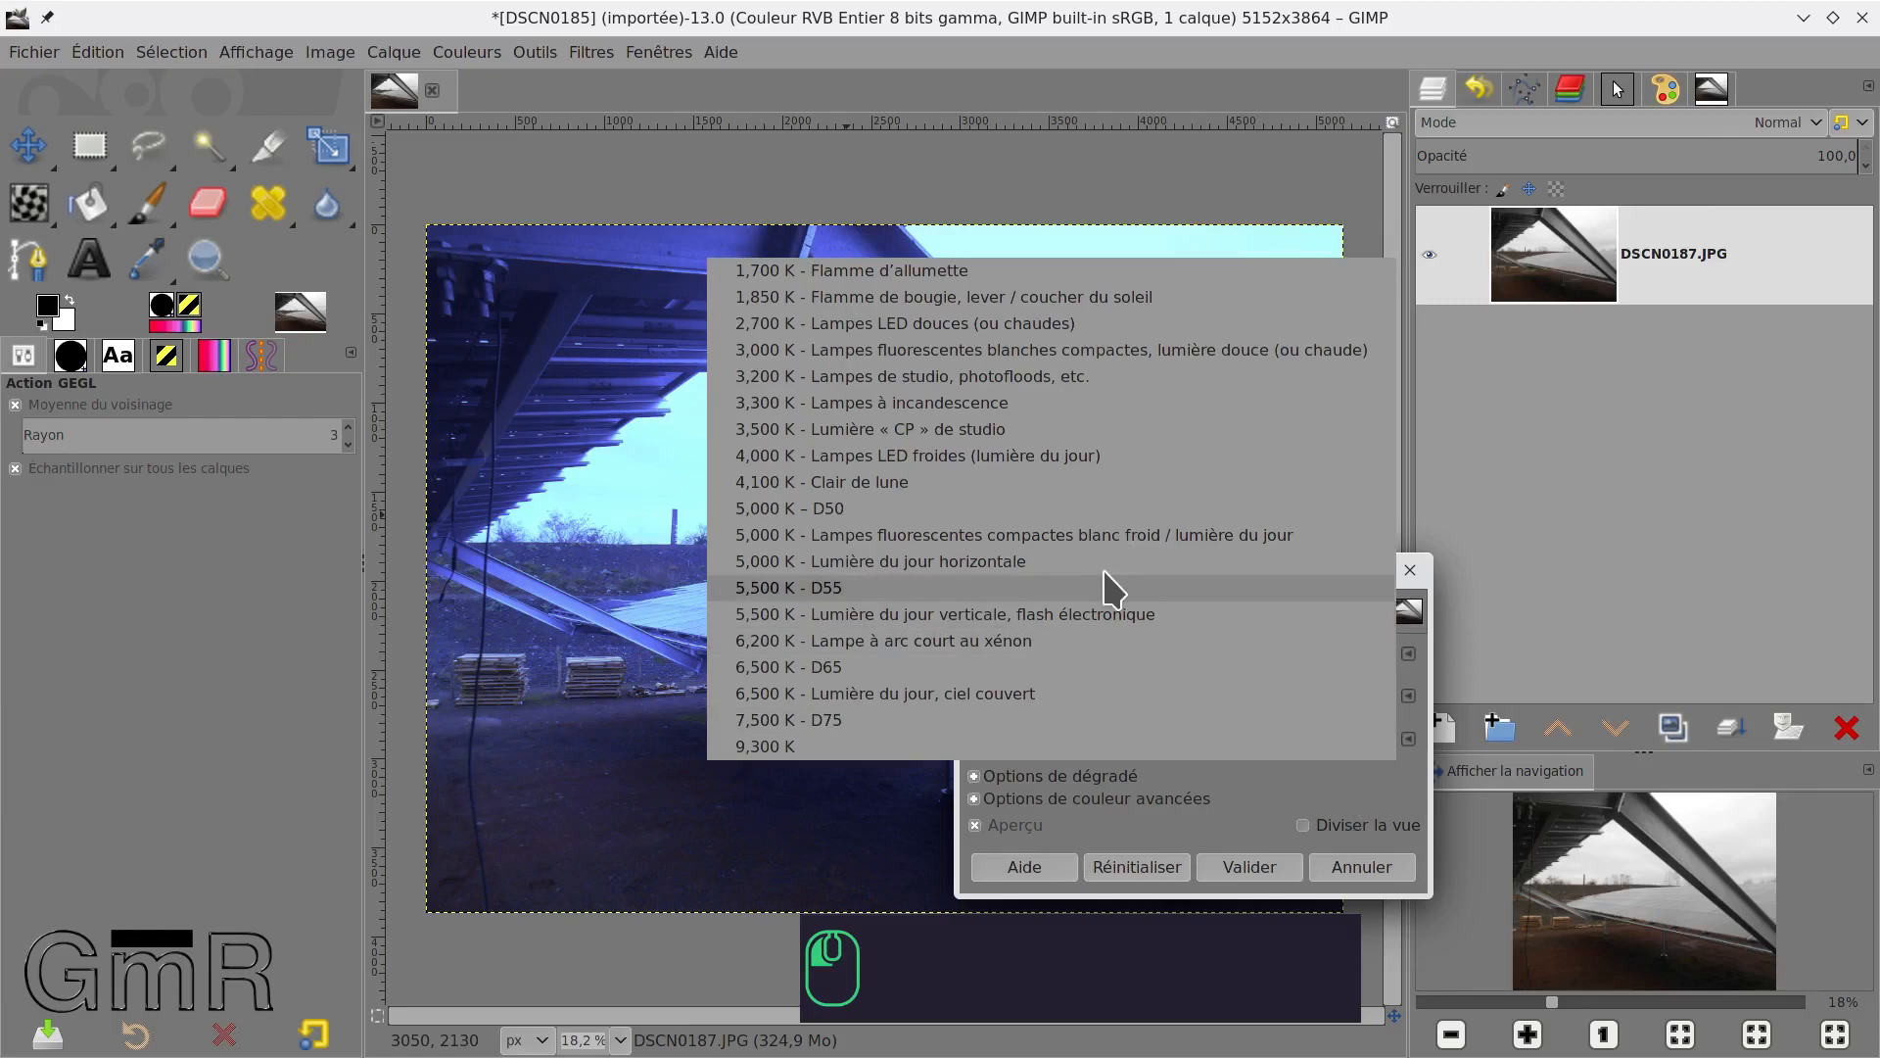
left_click(969, 456)
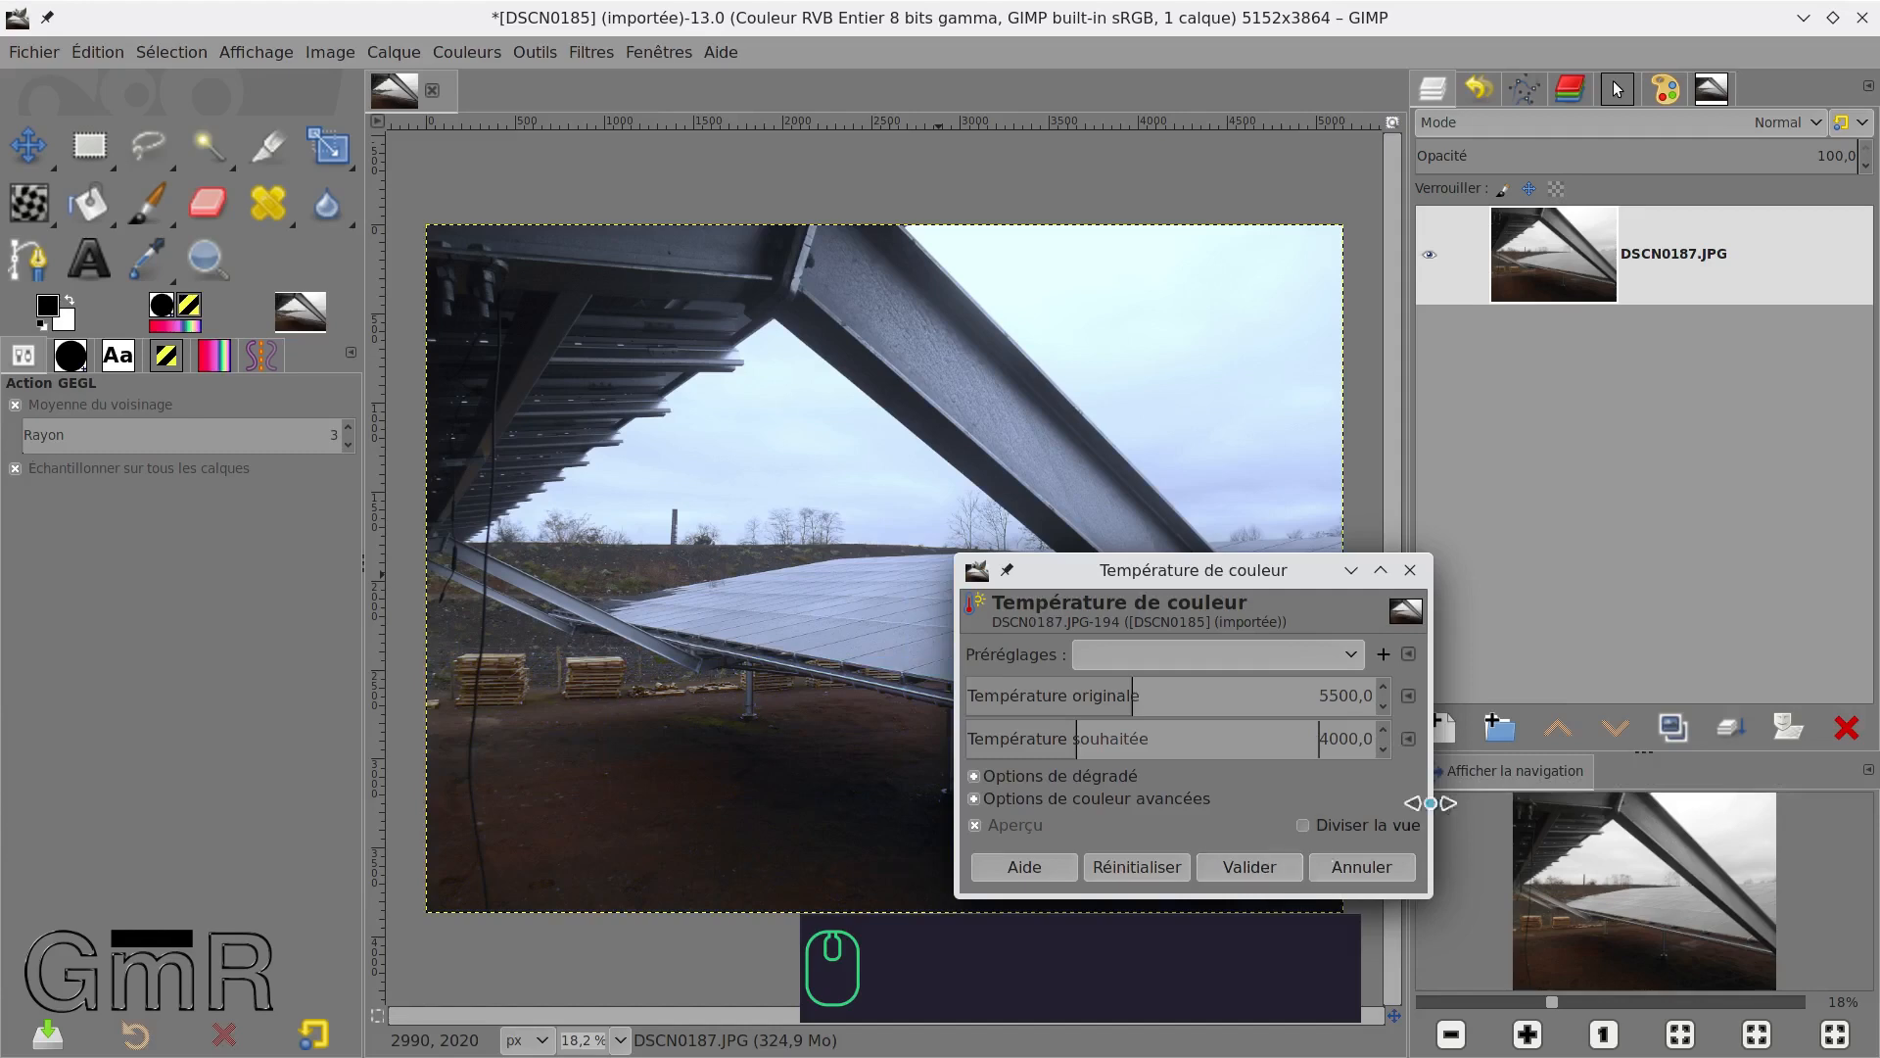
Duplicate the DSCN0187.JPG layer, leaving the open Color Temperature filter unapplied.
left_click(1675, 728)
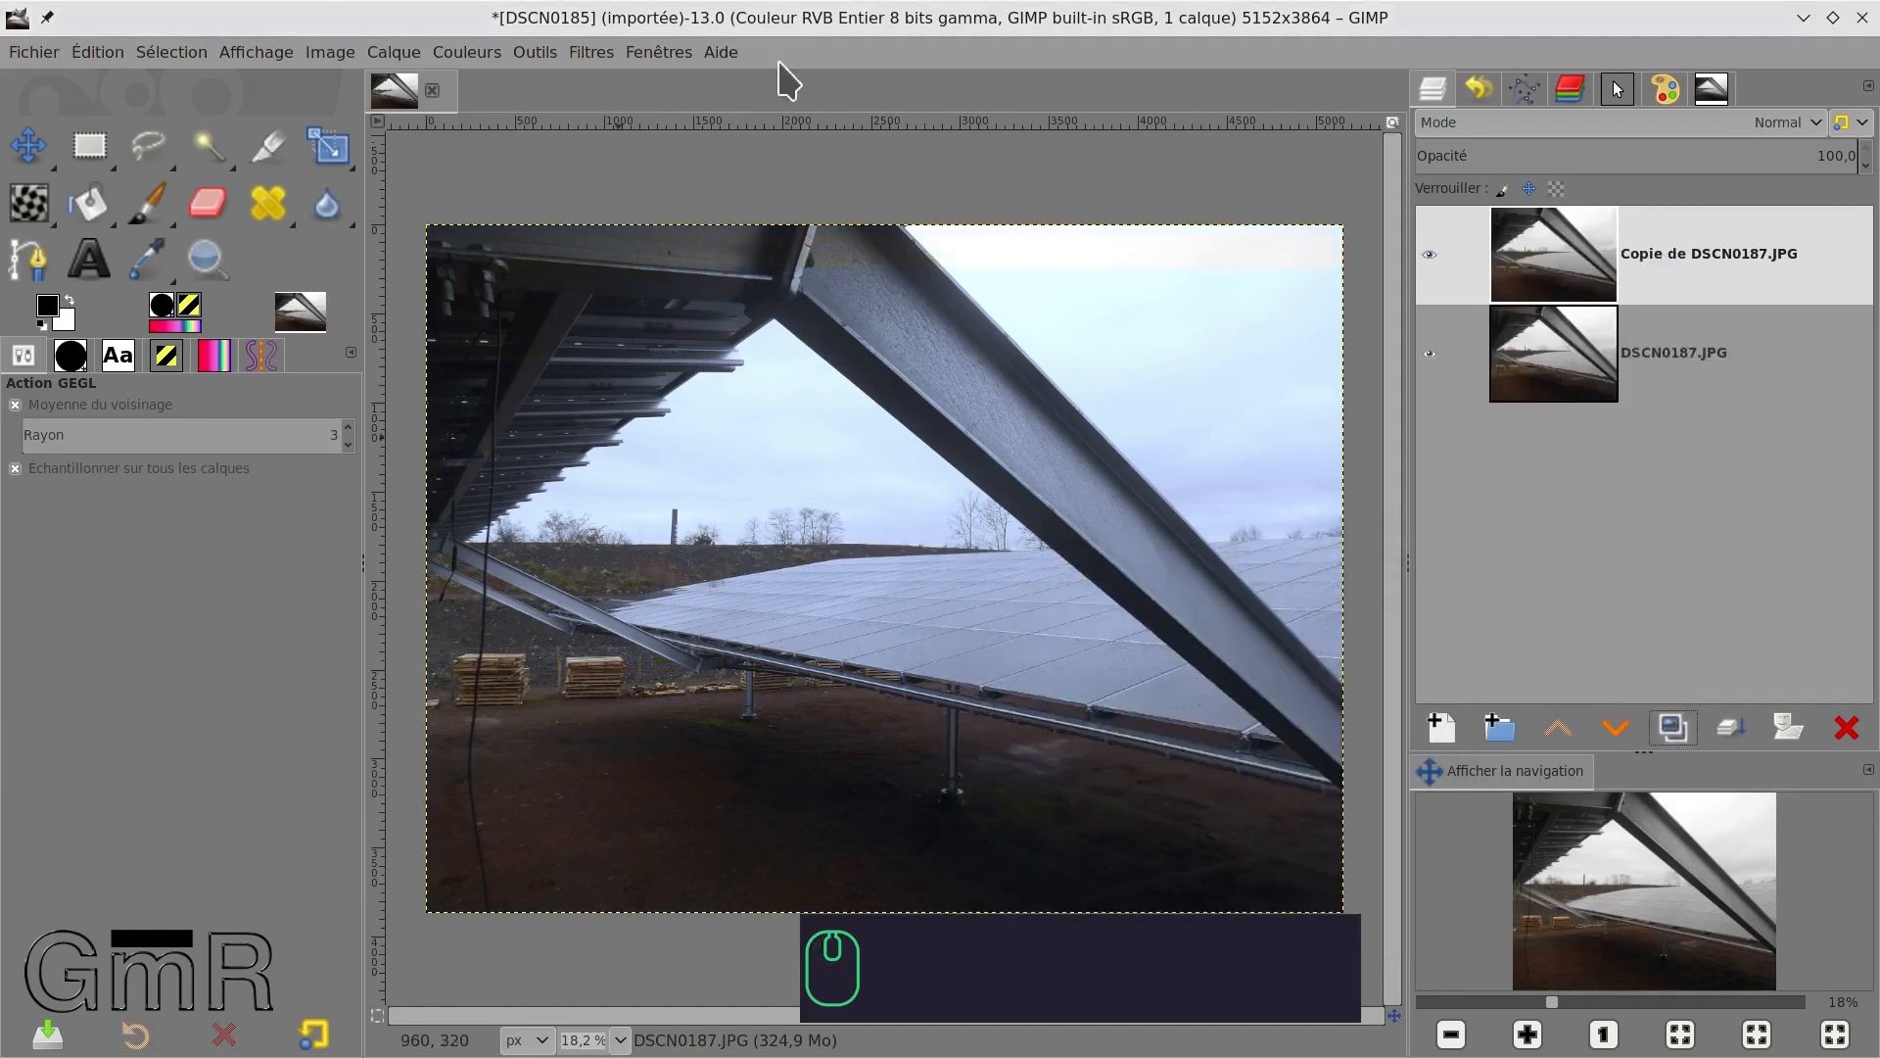
left_click_drag(715, 25, 755, 10)
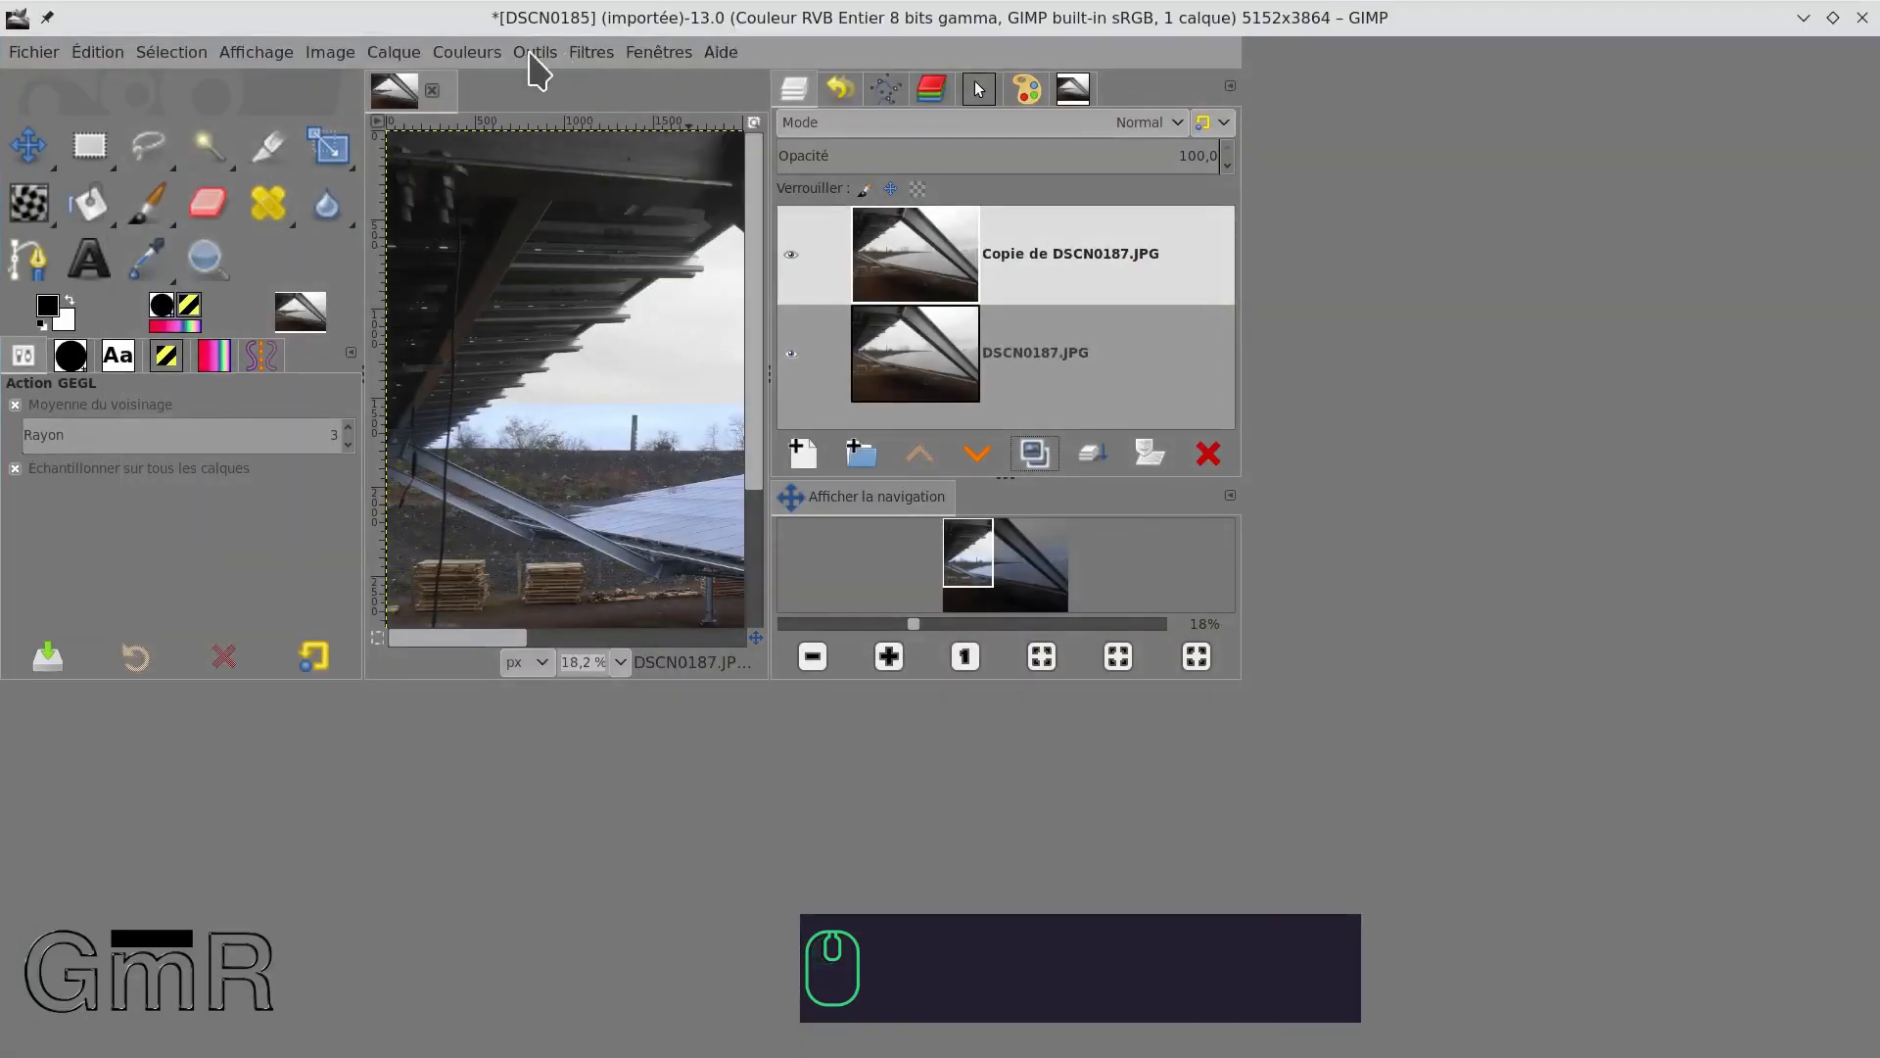
Apply Color Temperature to the copied layer with intended temperature "5,000 K - Lampes fluorescentes compactes blanc froid / lumière du jour", and compare it with the original layer.
left_click(590, 53)
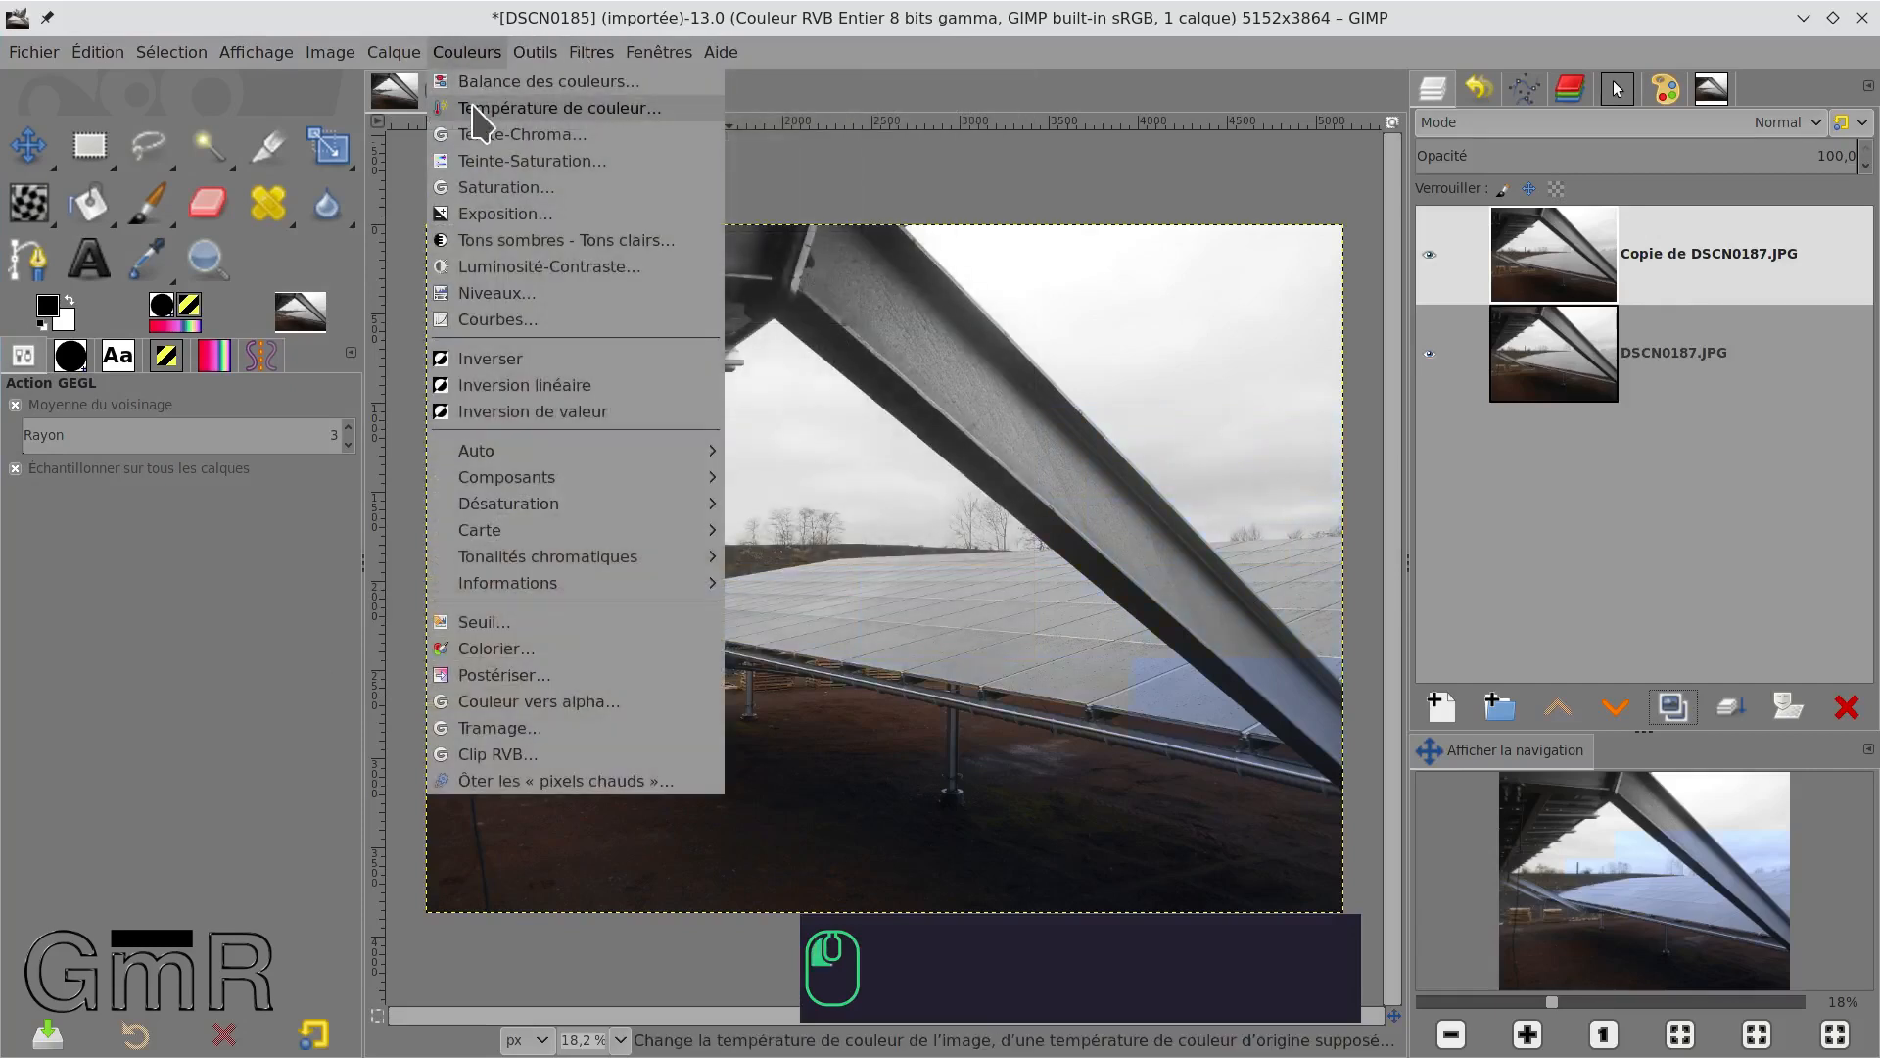
left_click(534, 106)
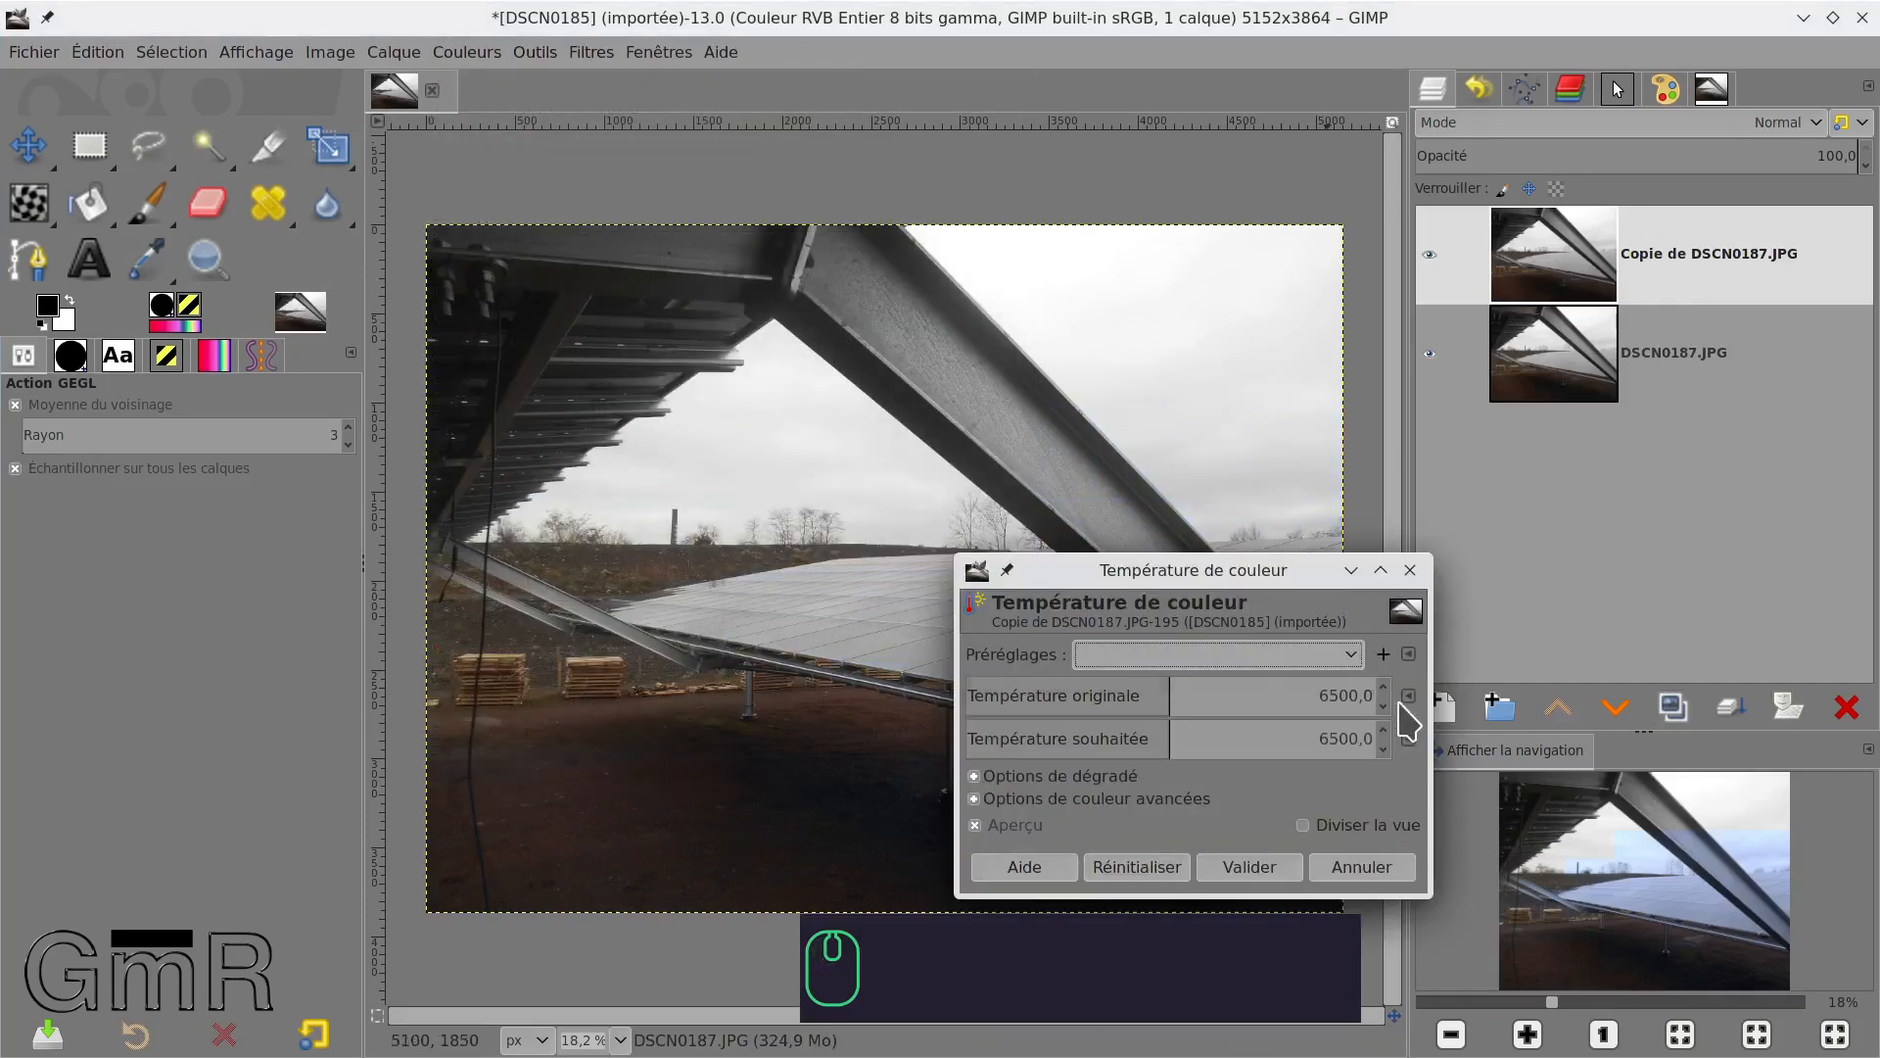
left_click(1412, 738)
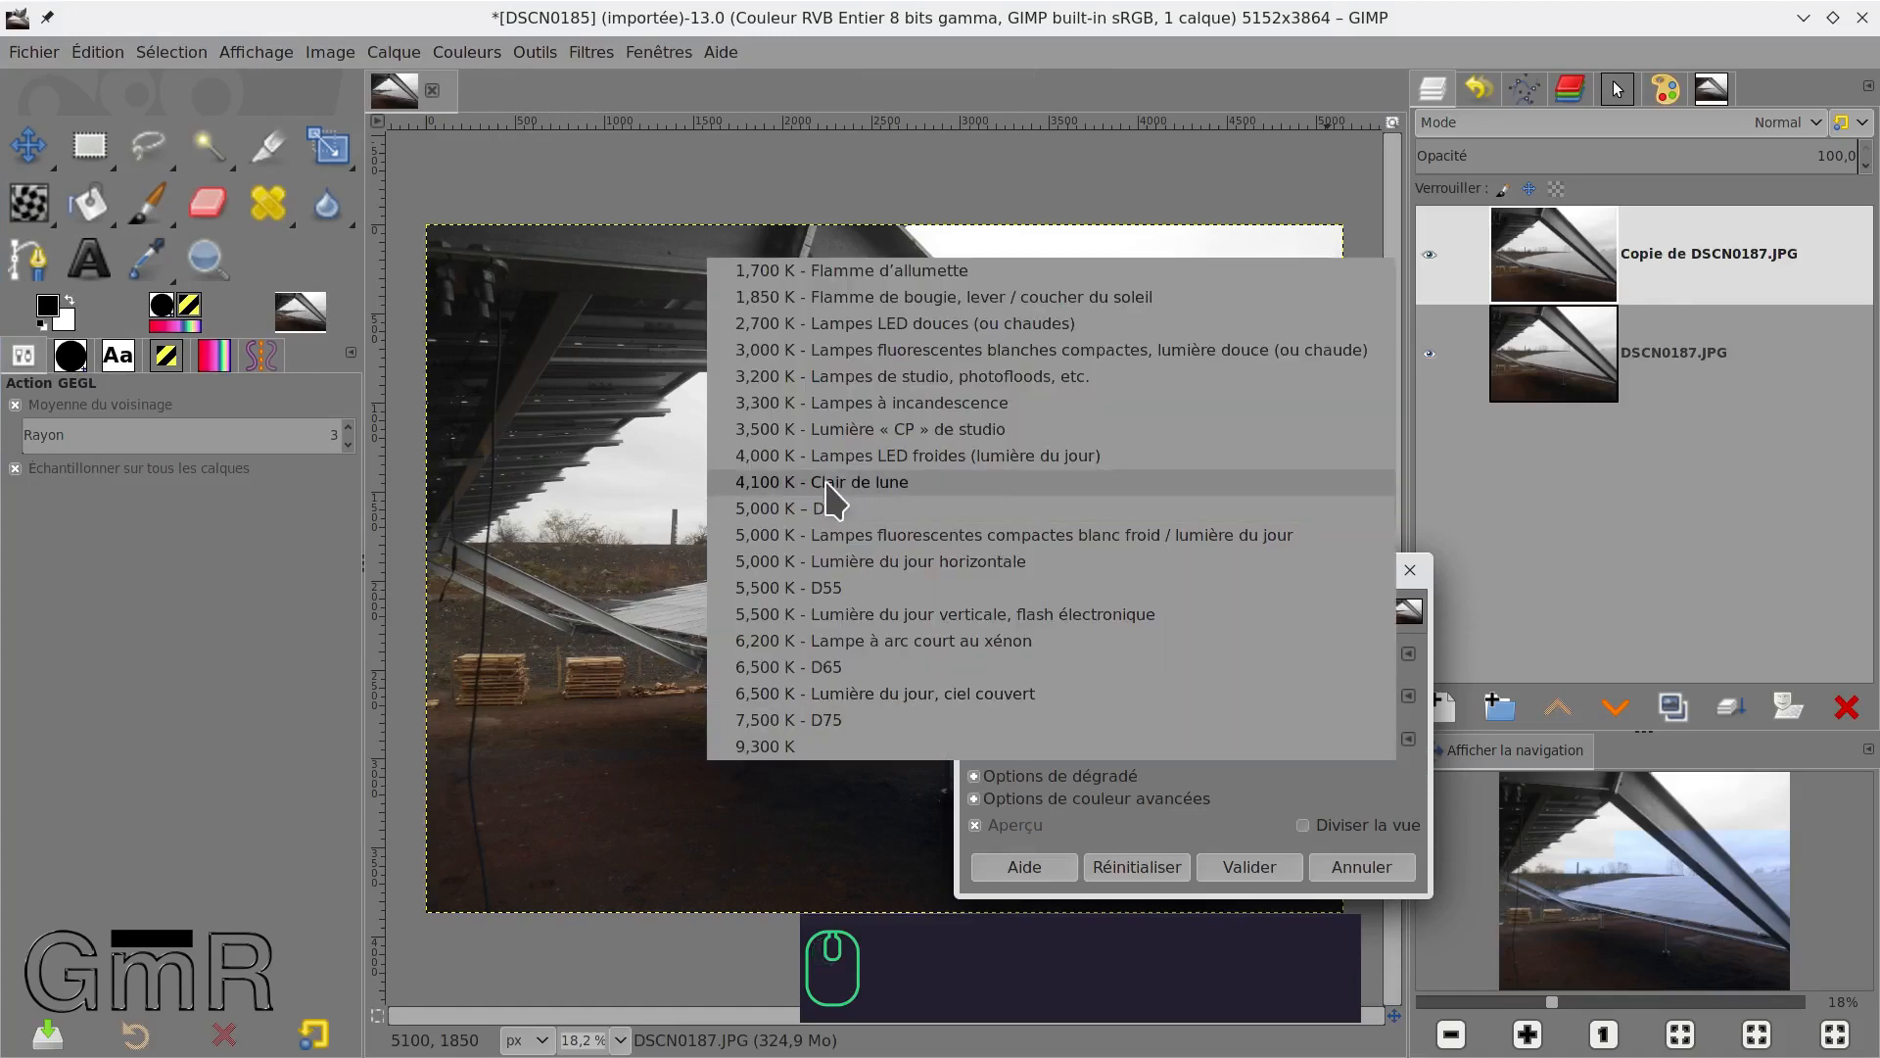
left_click(901, 542)
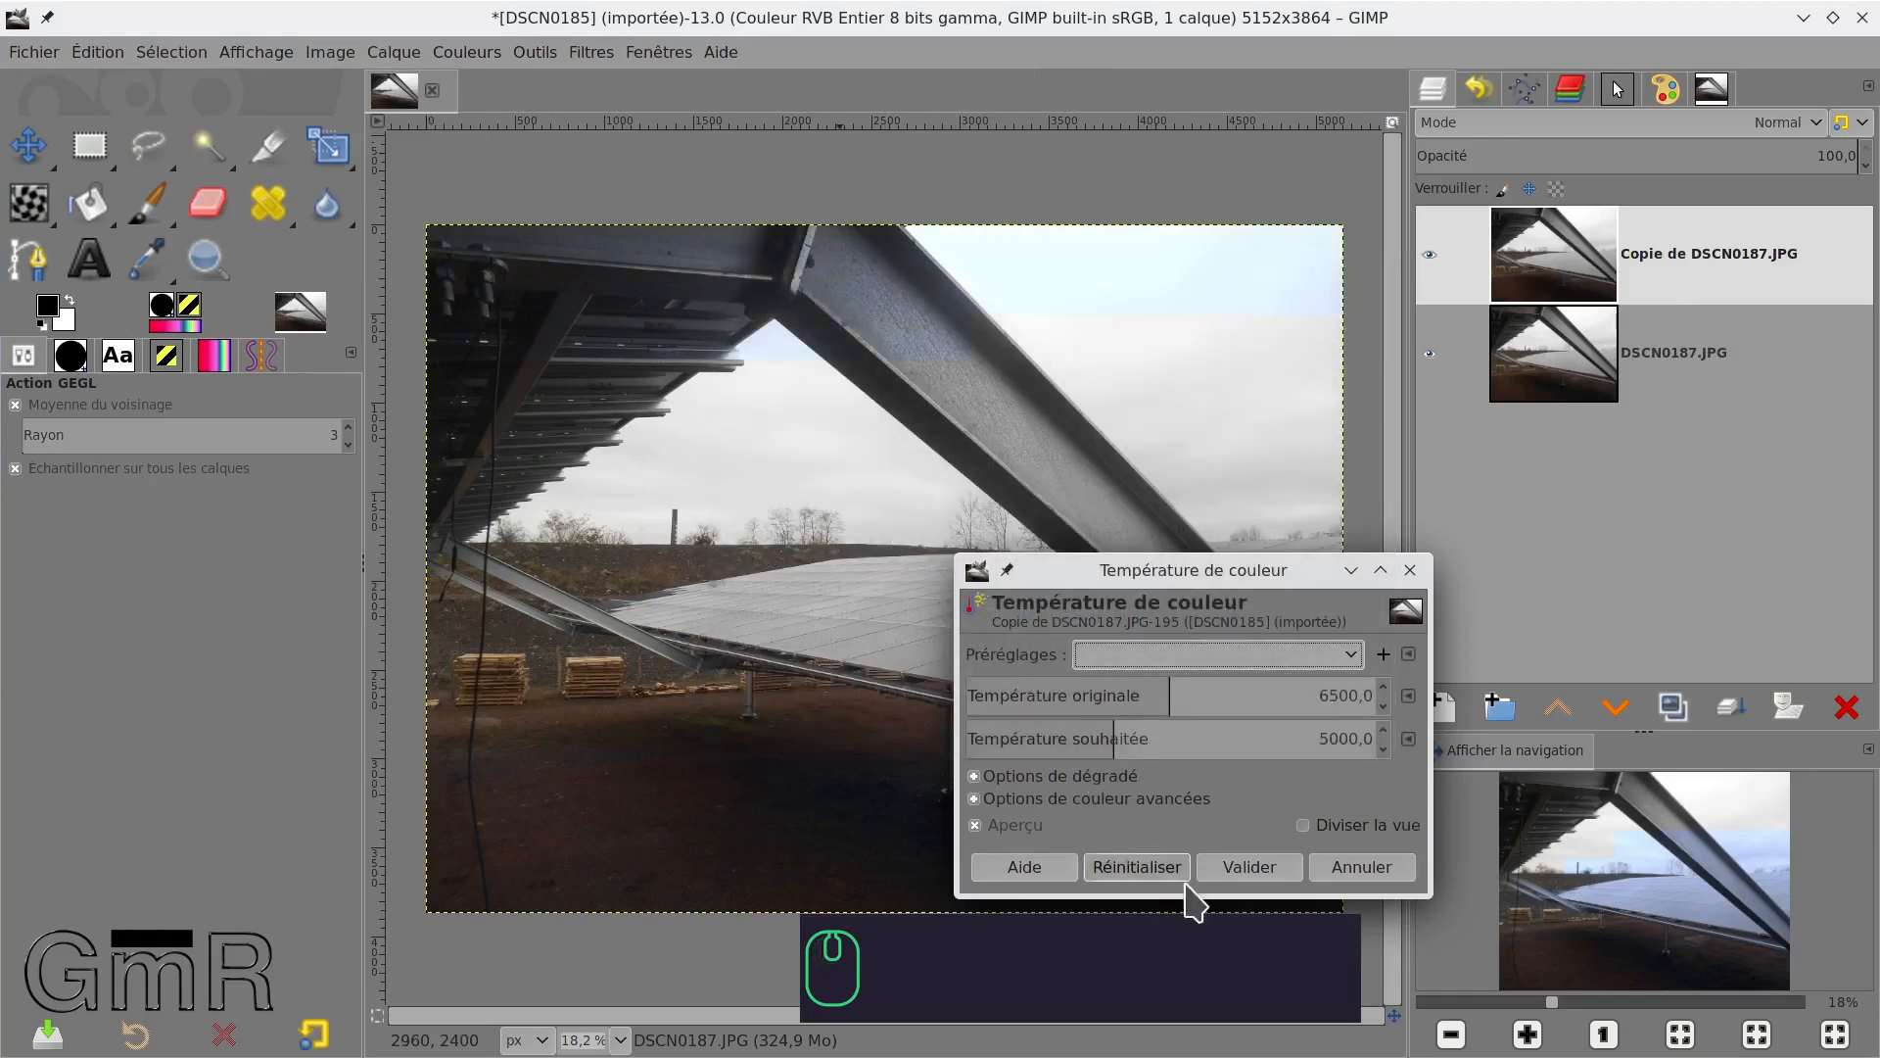
left_click(1250, 867)
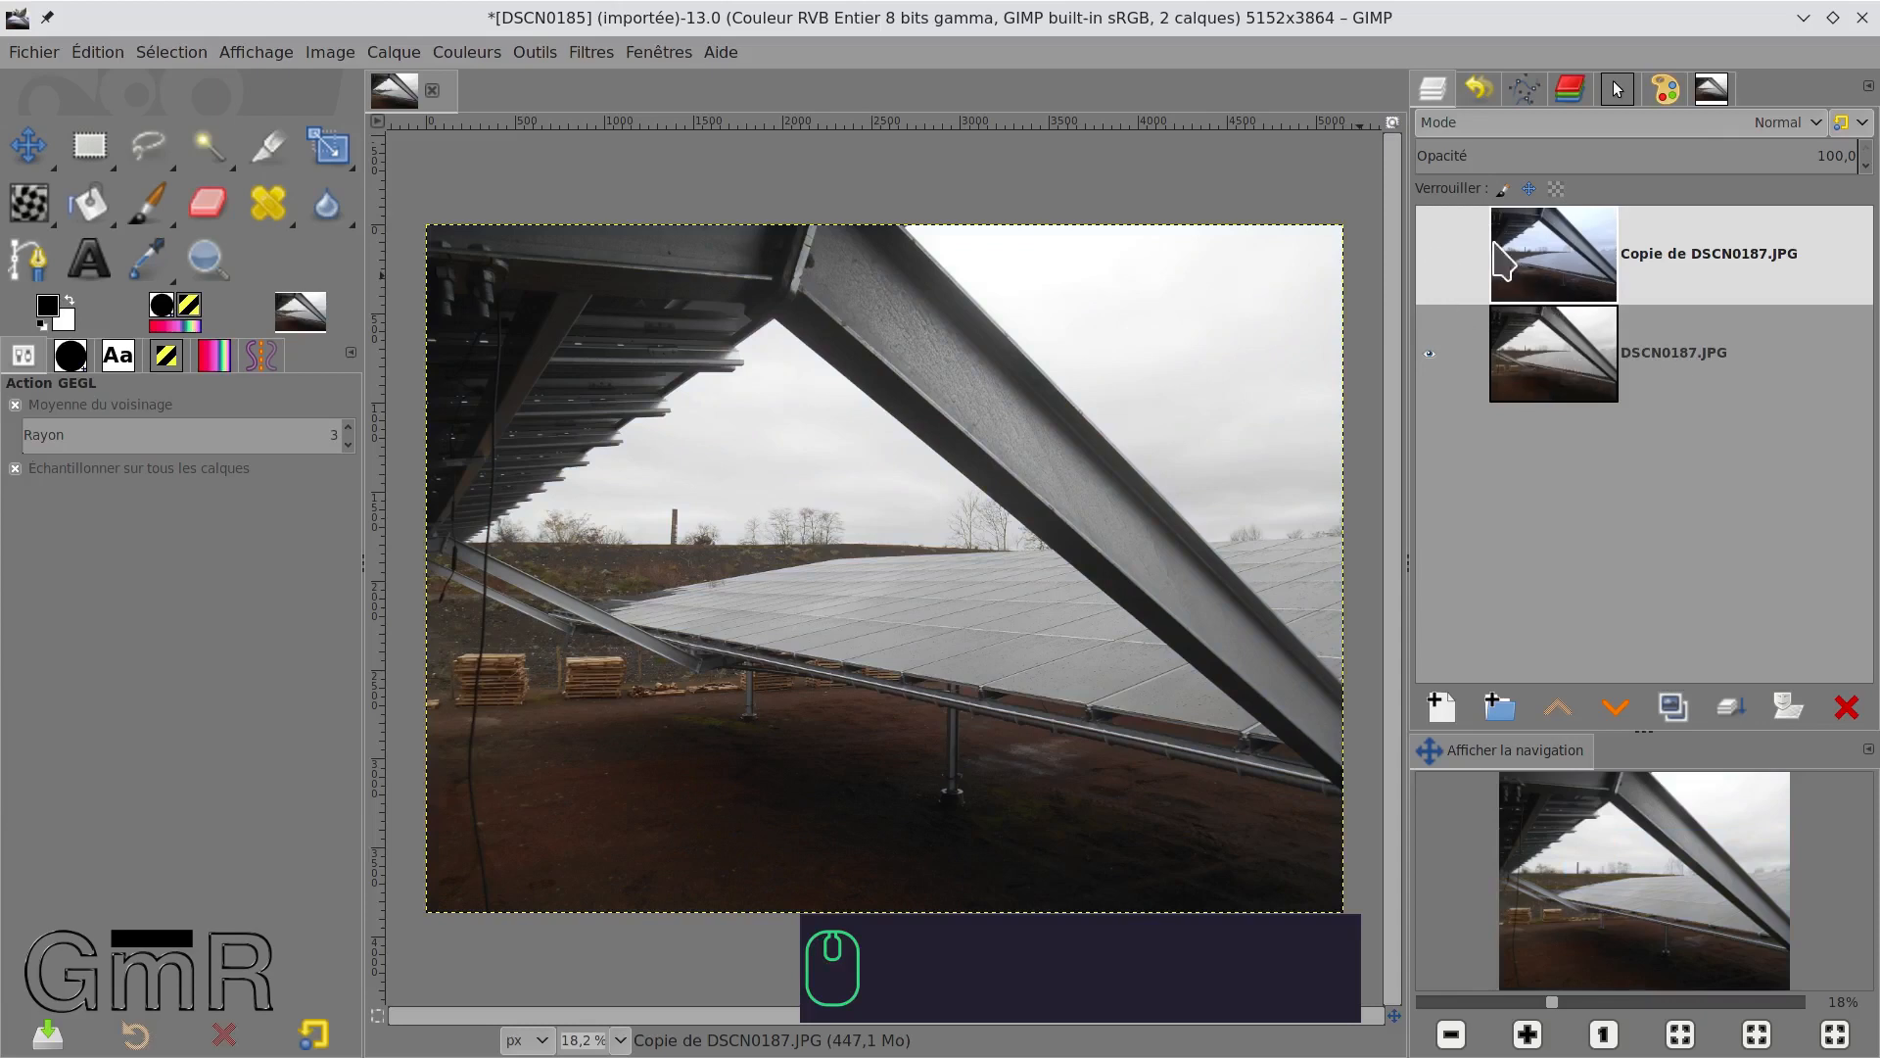
left_click(1432, 252)
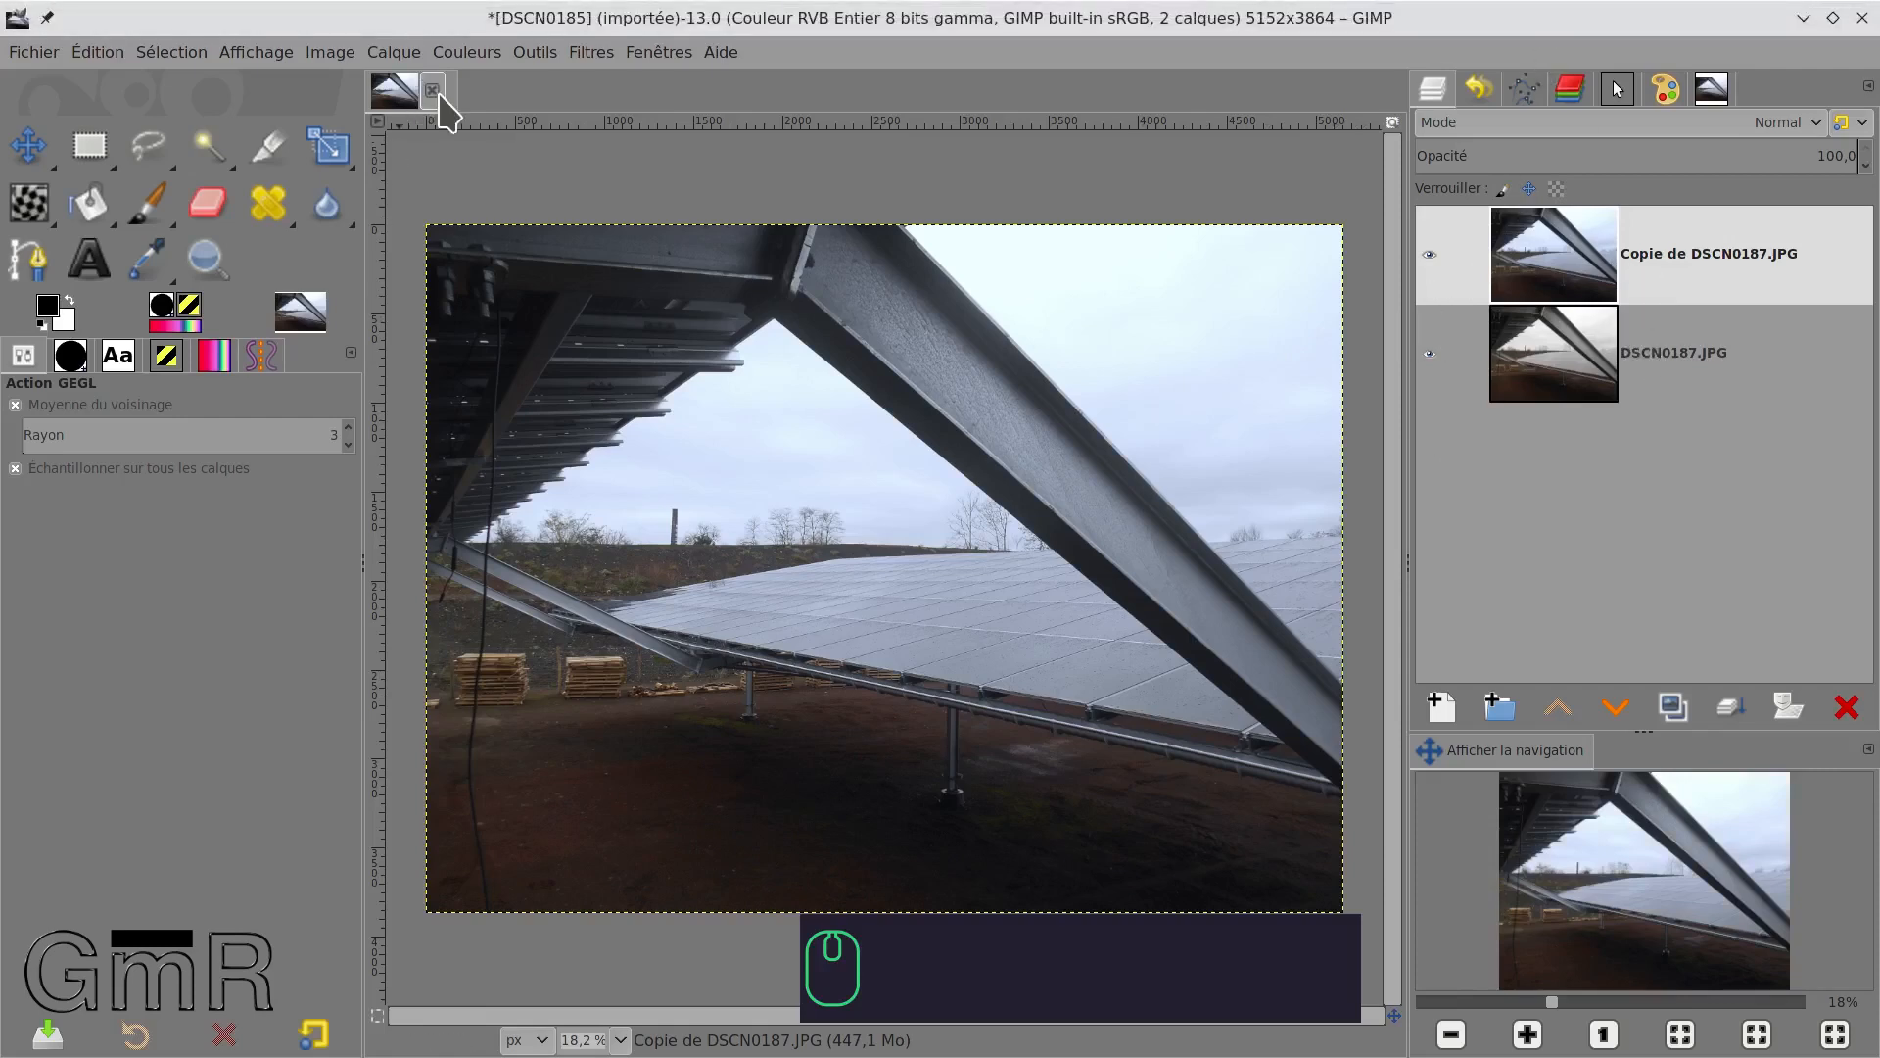
Start the Color Balance adjustment on the Copie de DSCN0187.JPG layer and move its dialog off most of the photo.
left_click(468, 54)
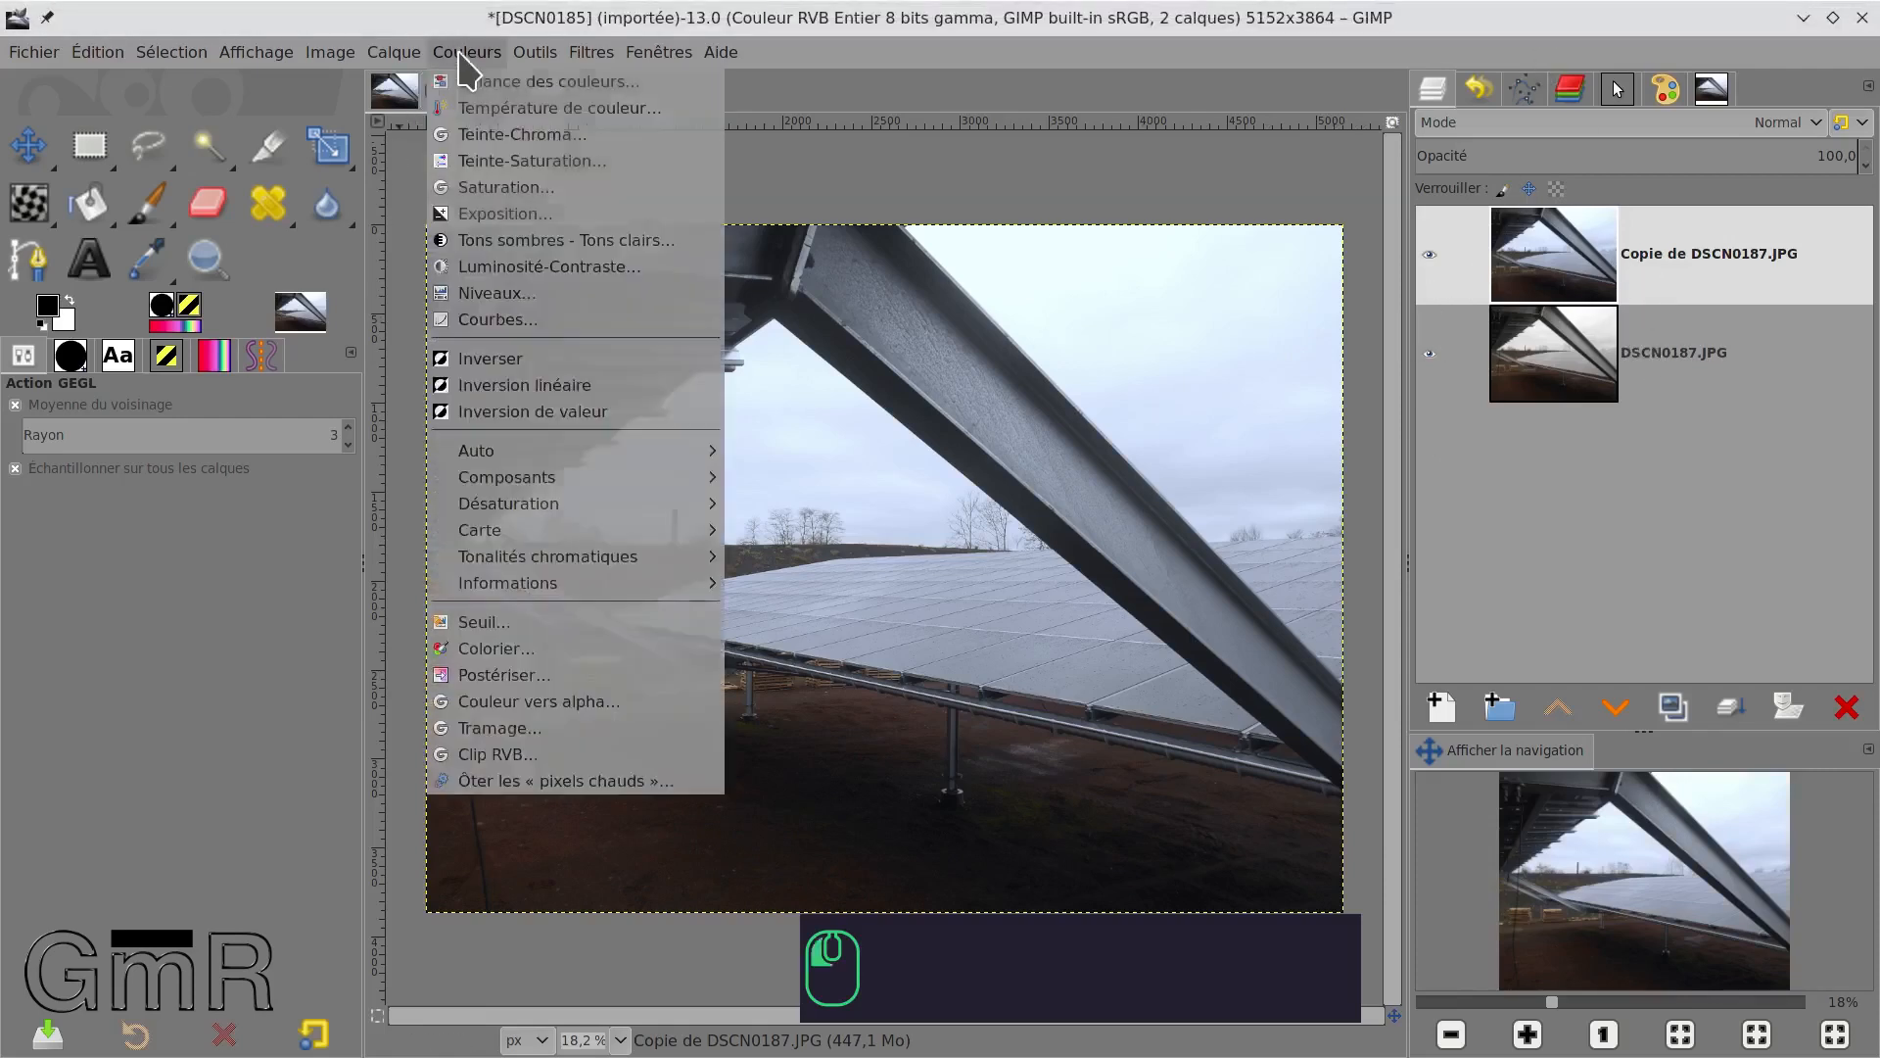
left_click(530, 85)
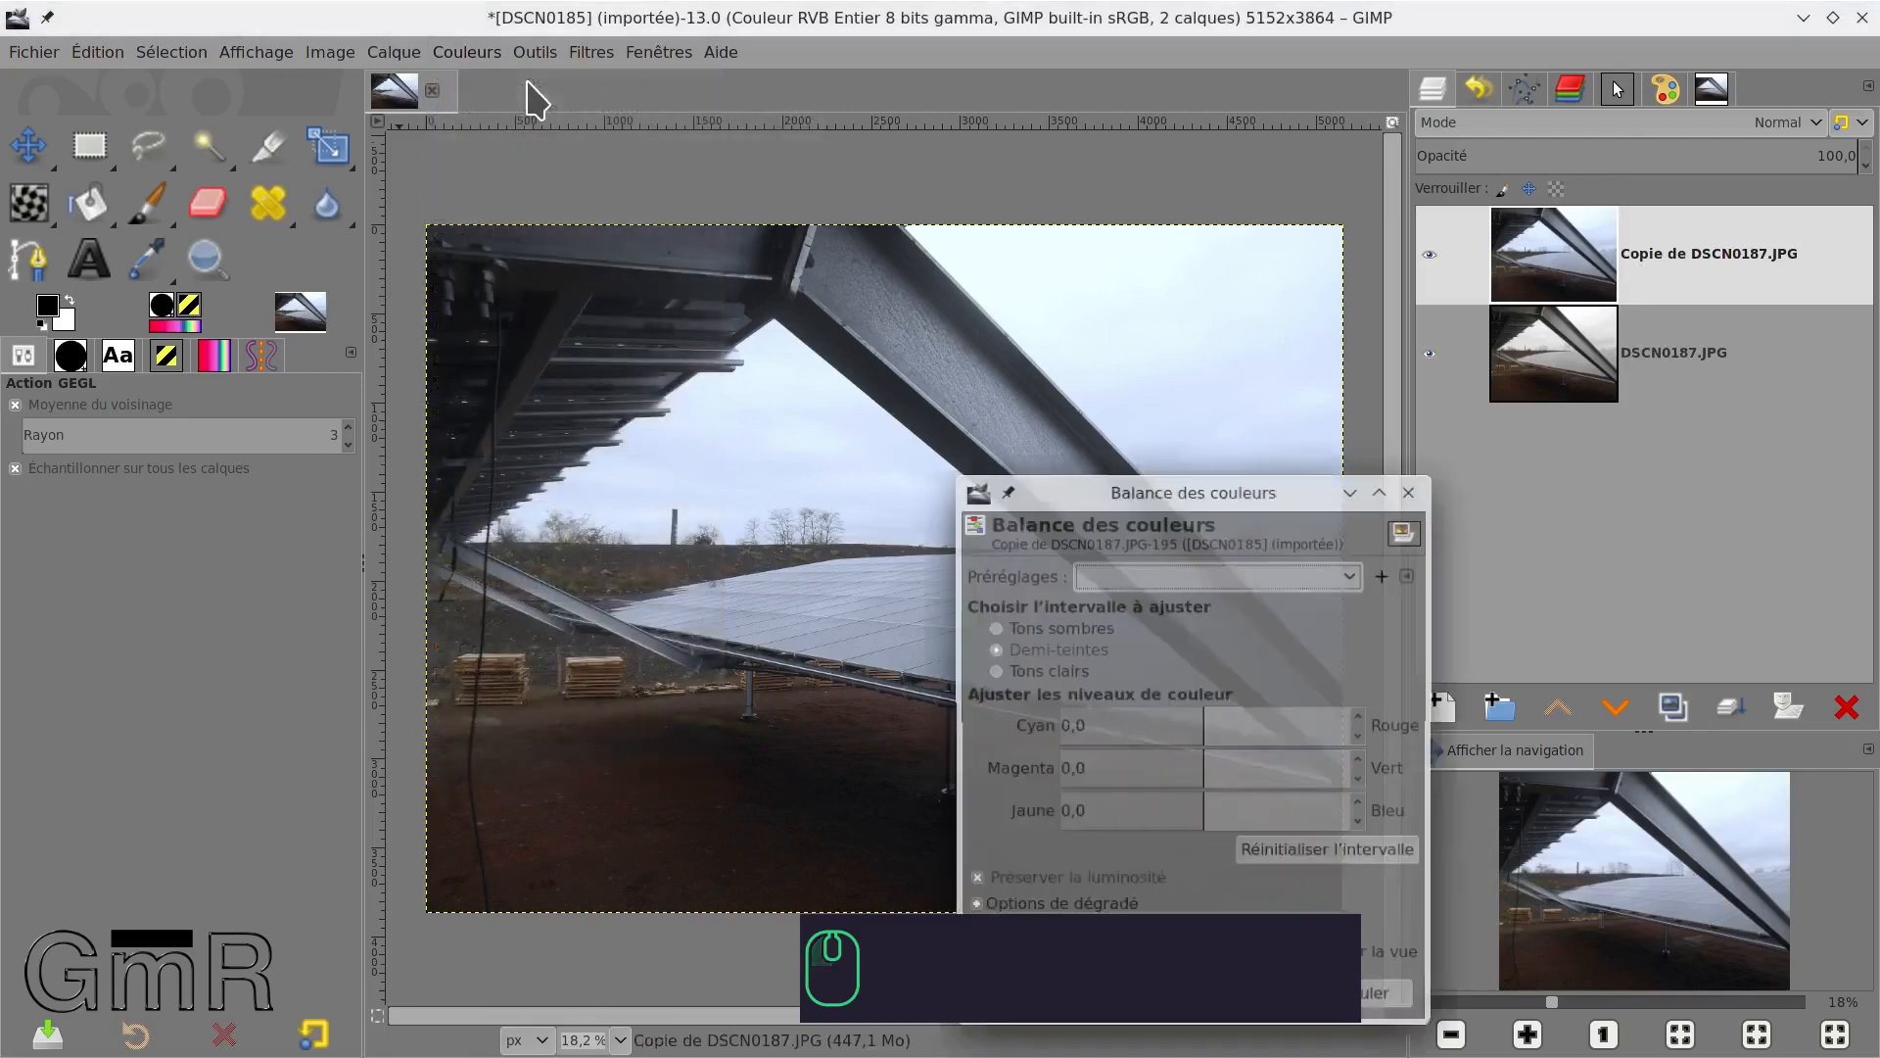
left_click_drag(1164, 489, 1372, 235)
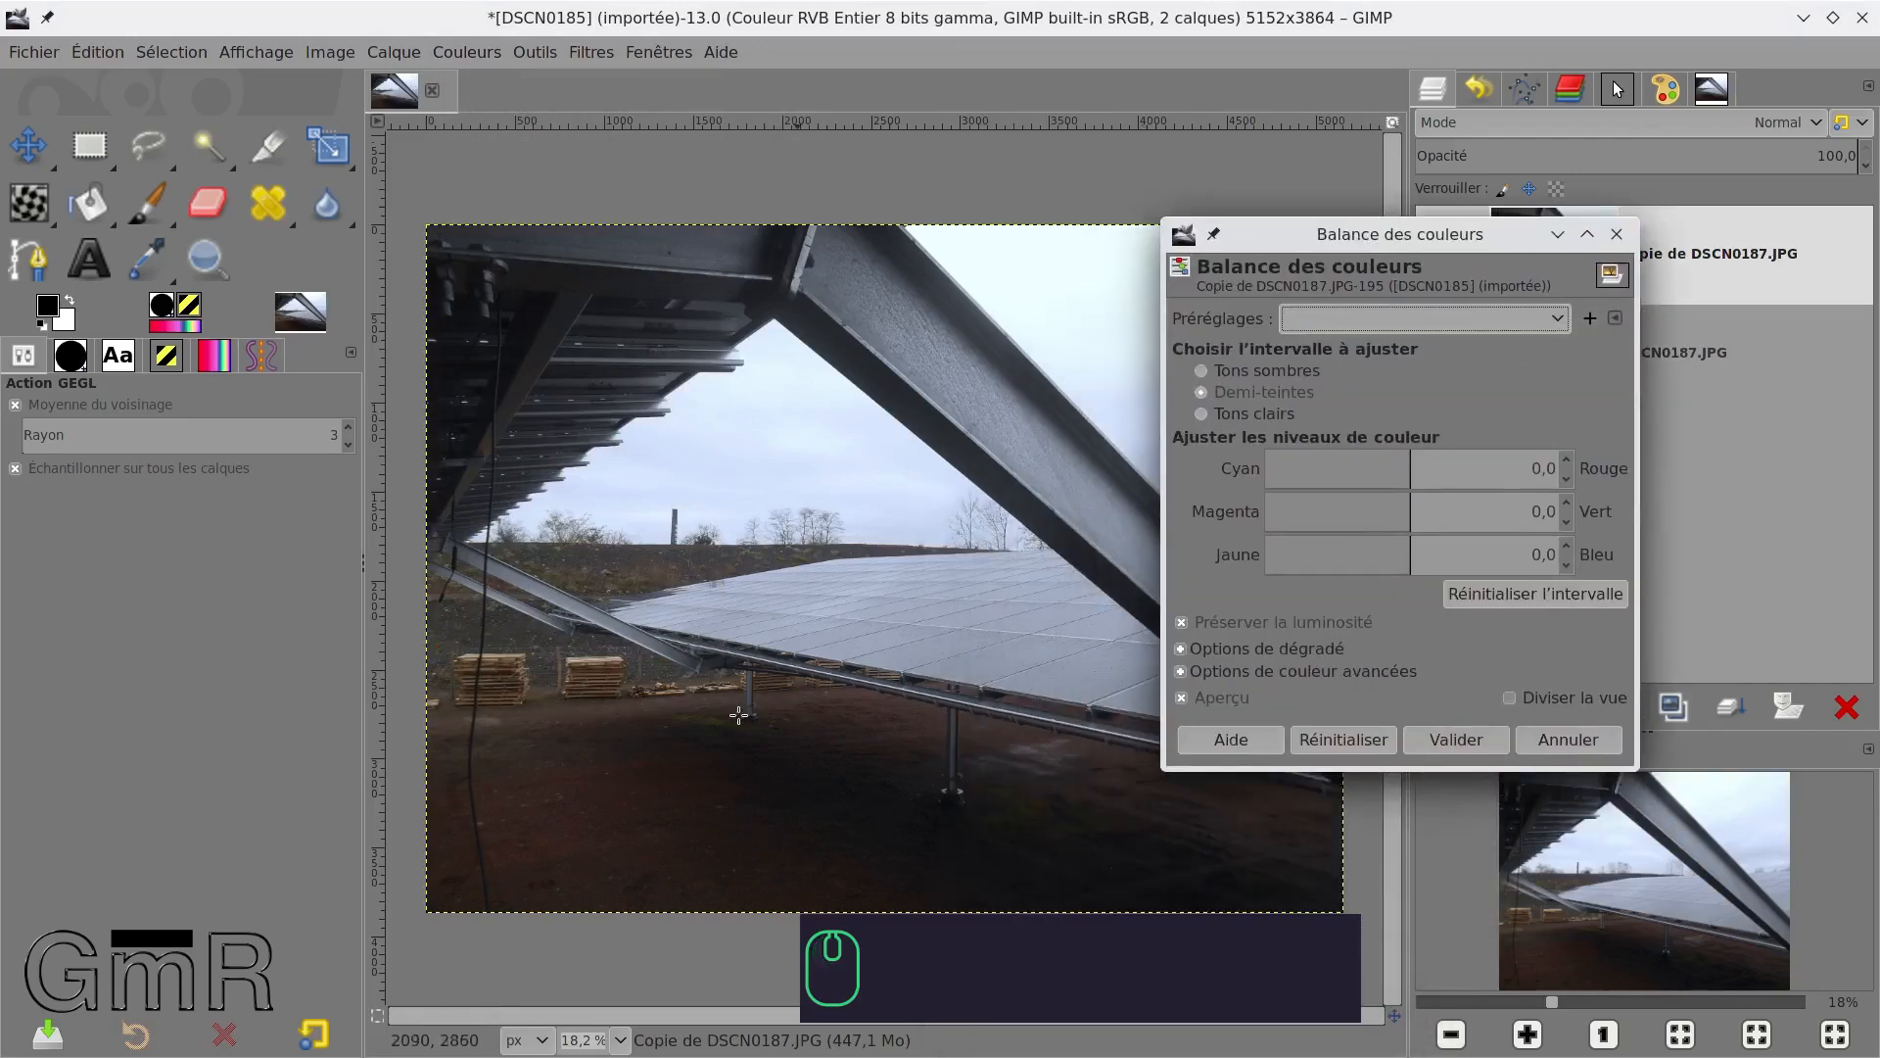
Try Magenta–Green levels of -80.7 and 4.0 for the shadows in Color Balance, and reset that range.
left_click(1210, 374)
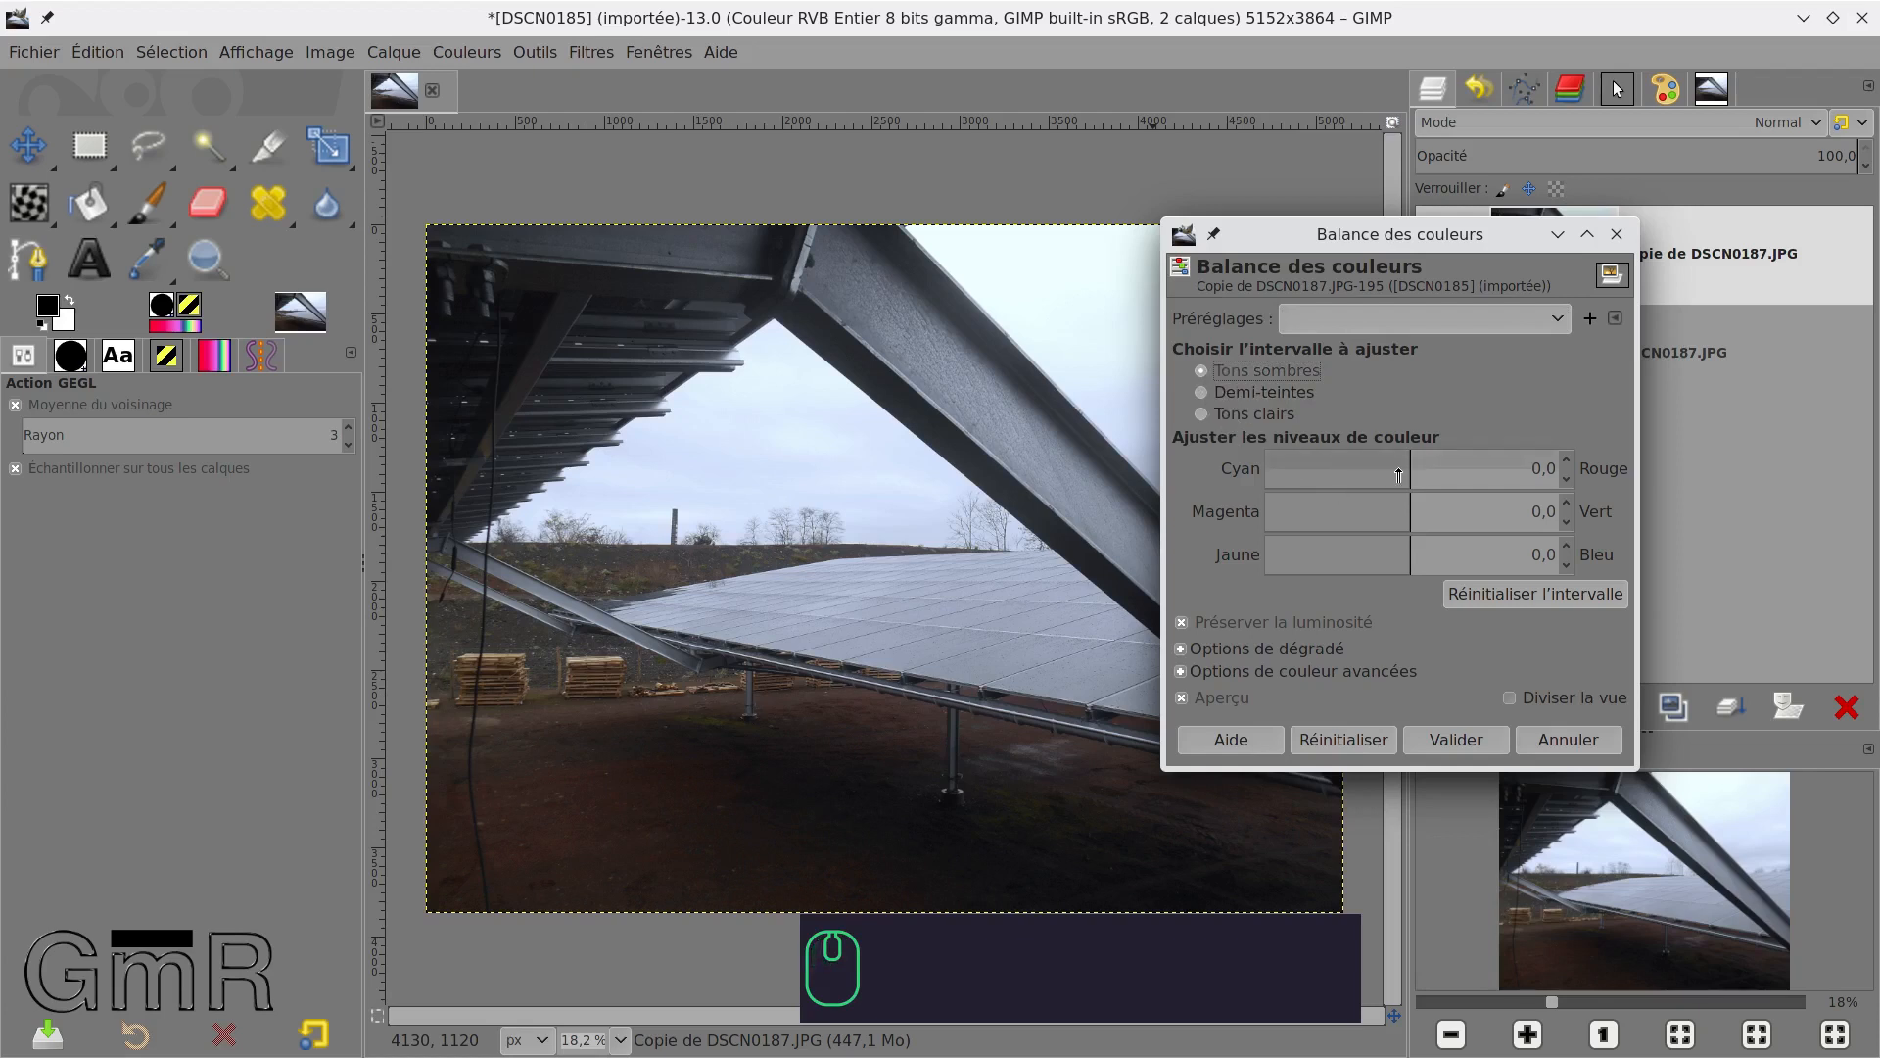
left_click_drag(1397, 517, 858, 279)
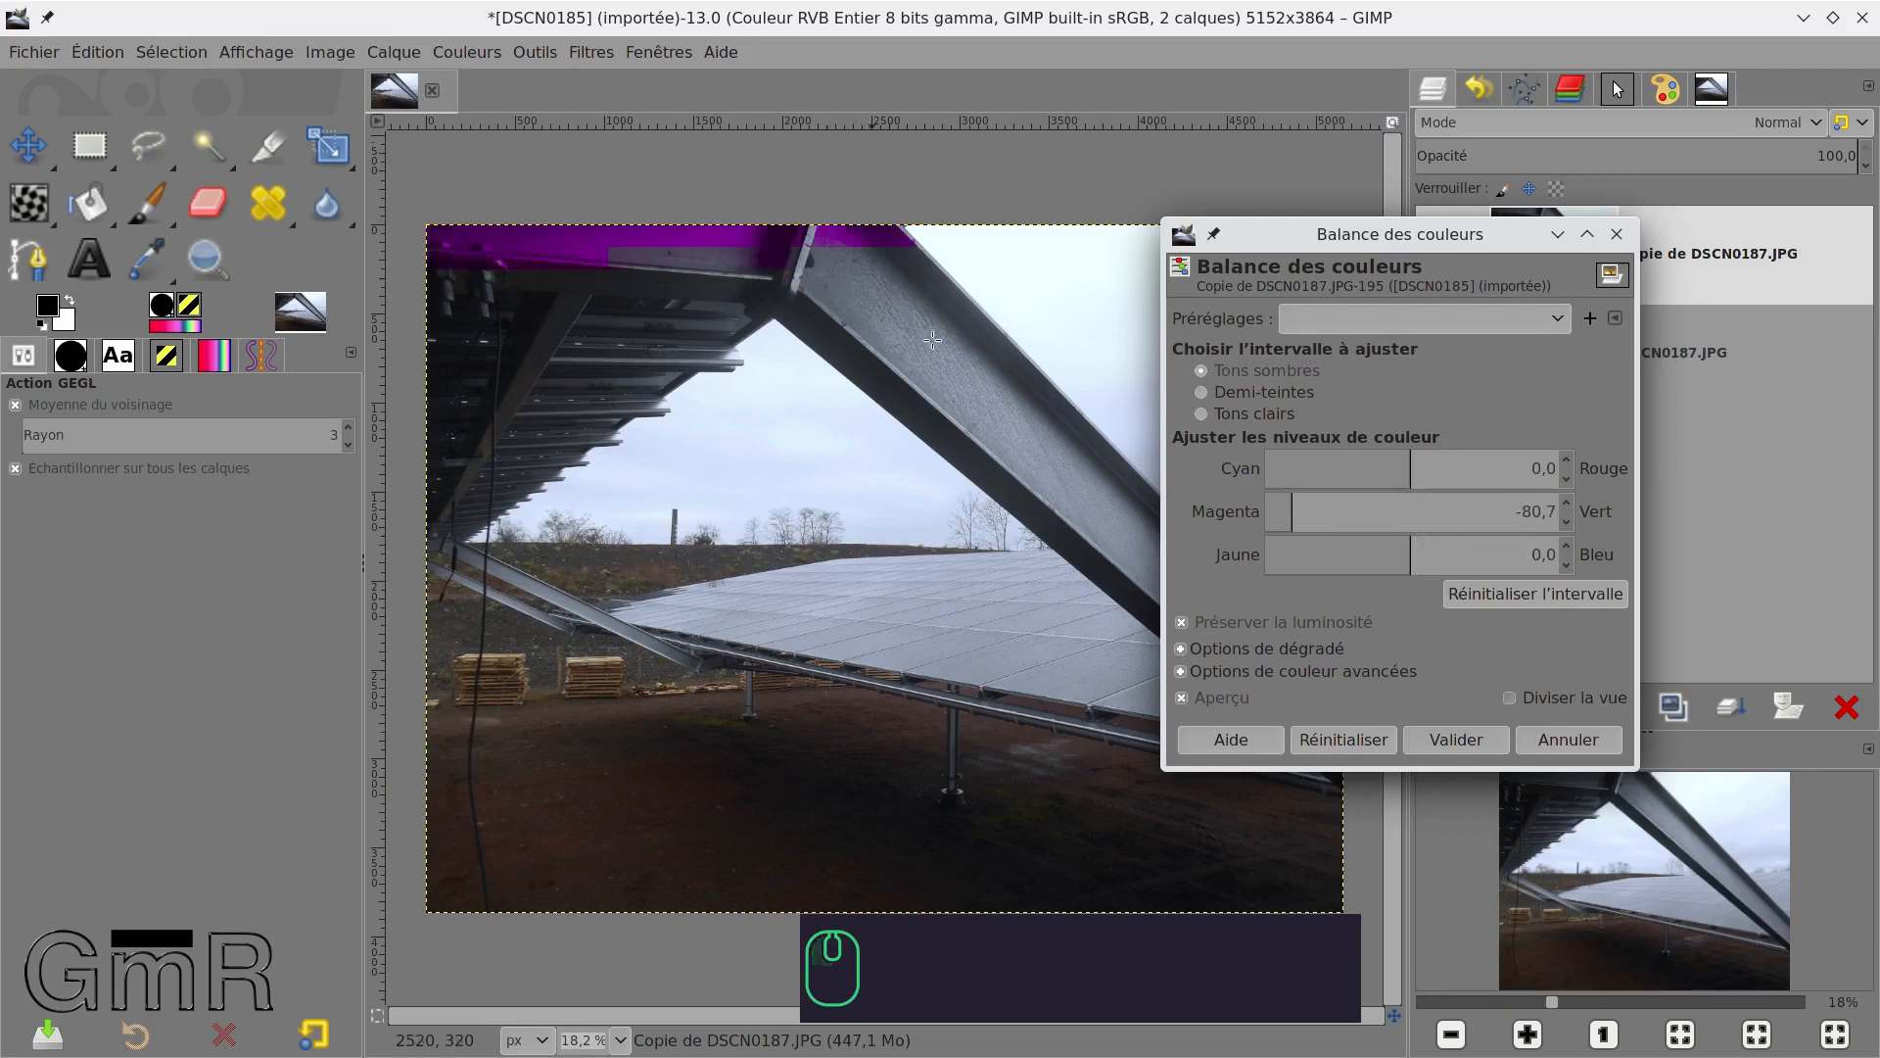
left_click(1396, 508)
left_click_drag(1395, 505, 1422, 507)
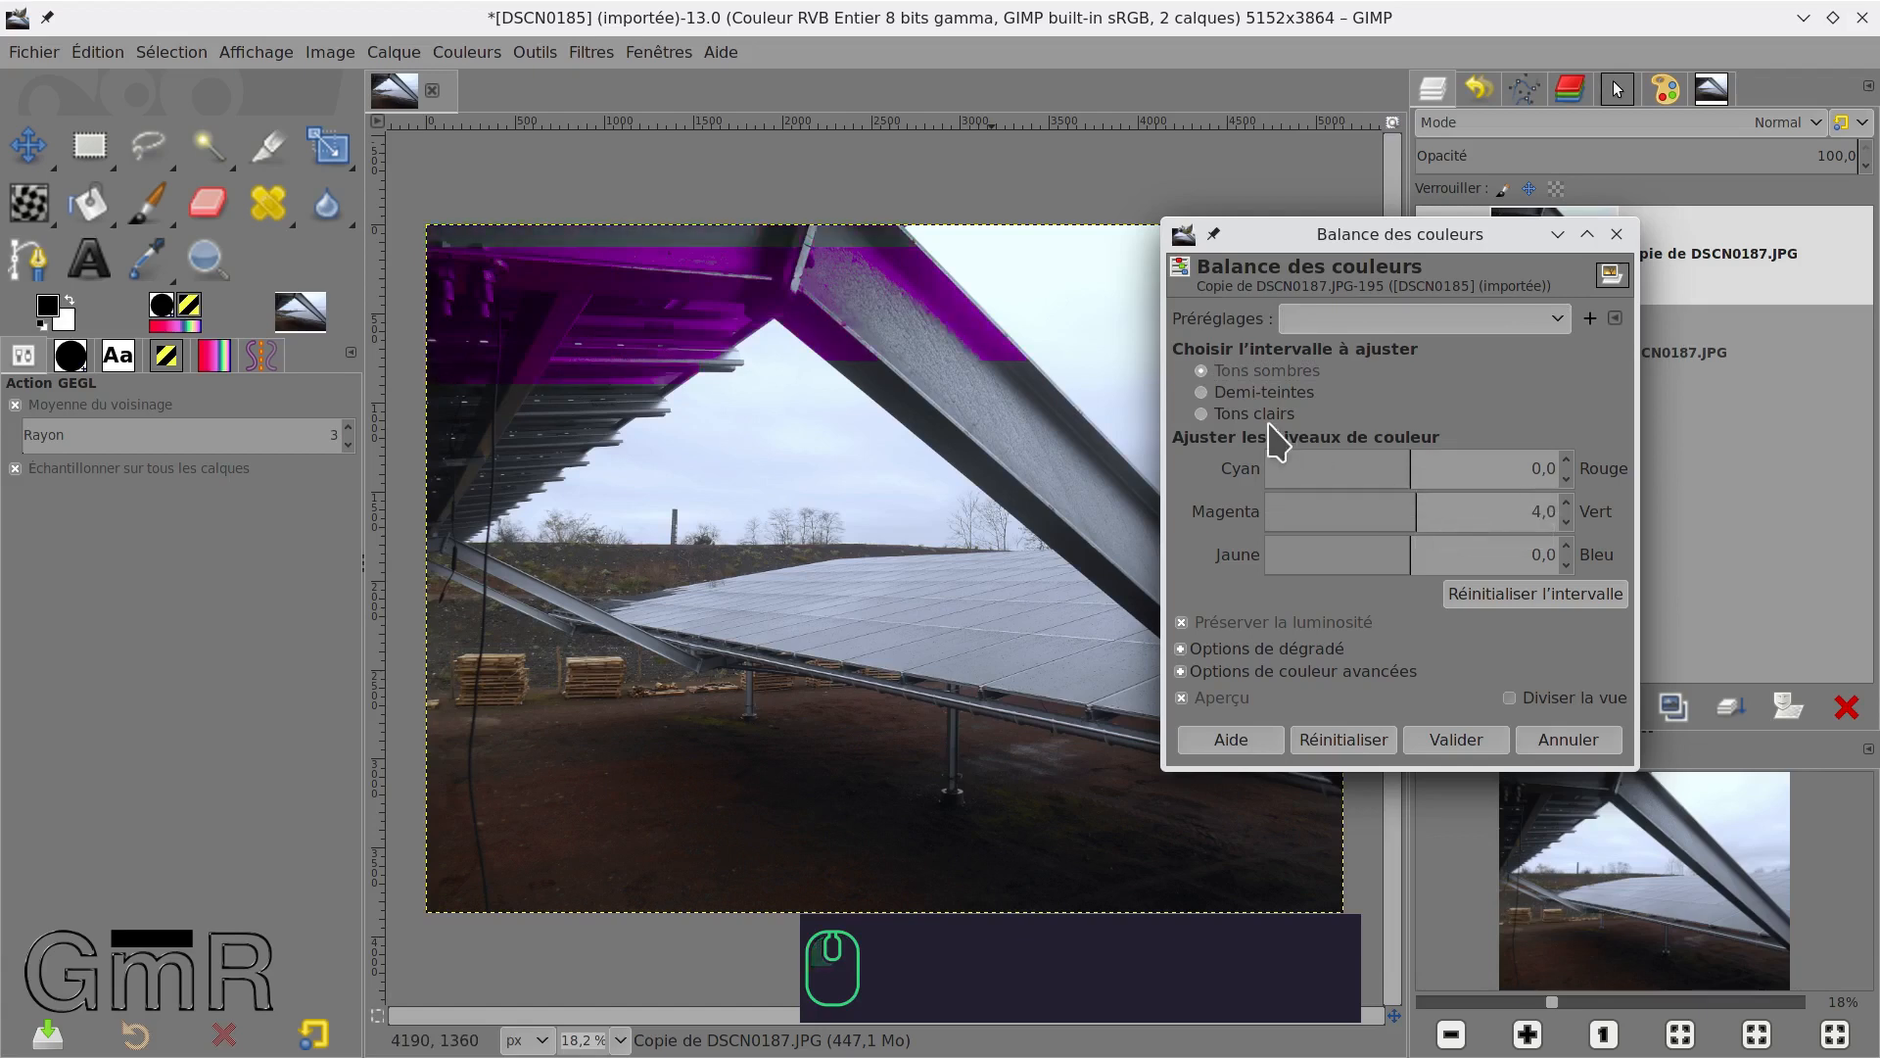
left_click(1499, 598)
Try a Cyan–Red level of -31.3 for the highlights in Color Balance, and set it to -14.7.
left_click(1203, 392)
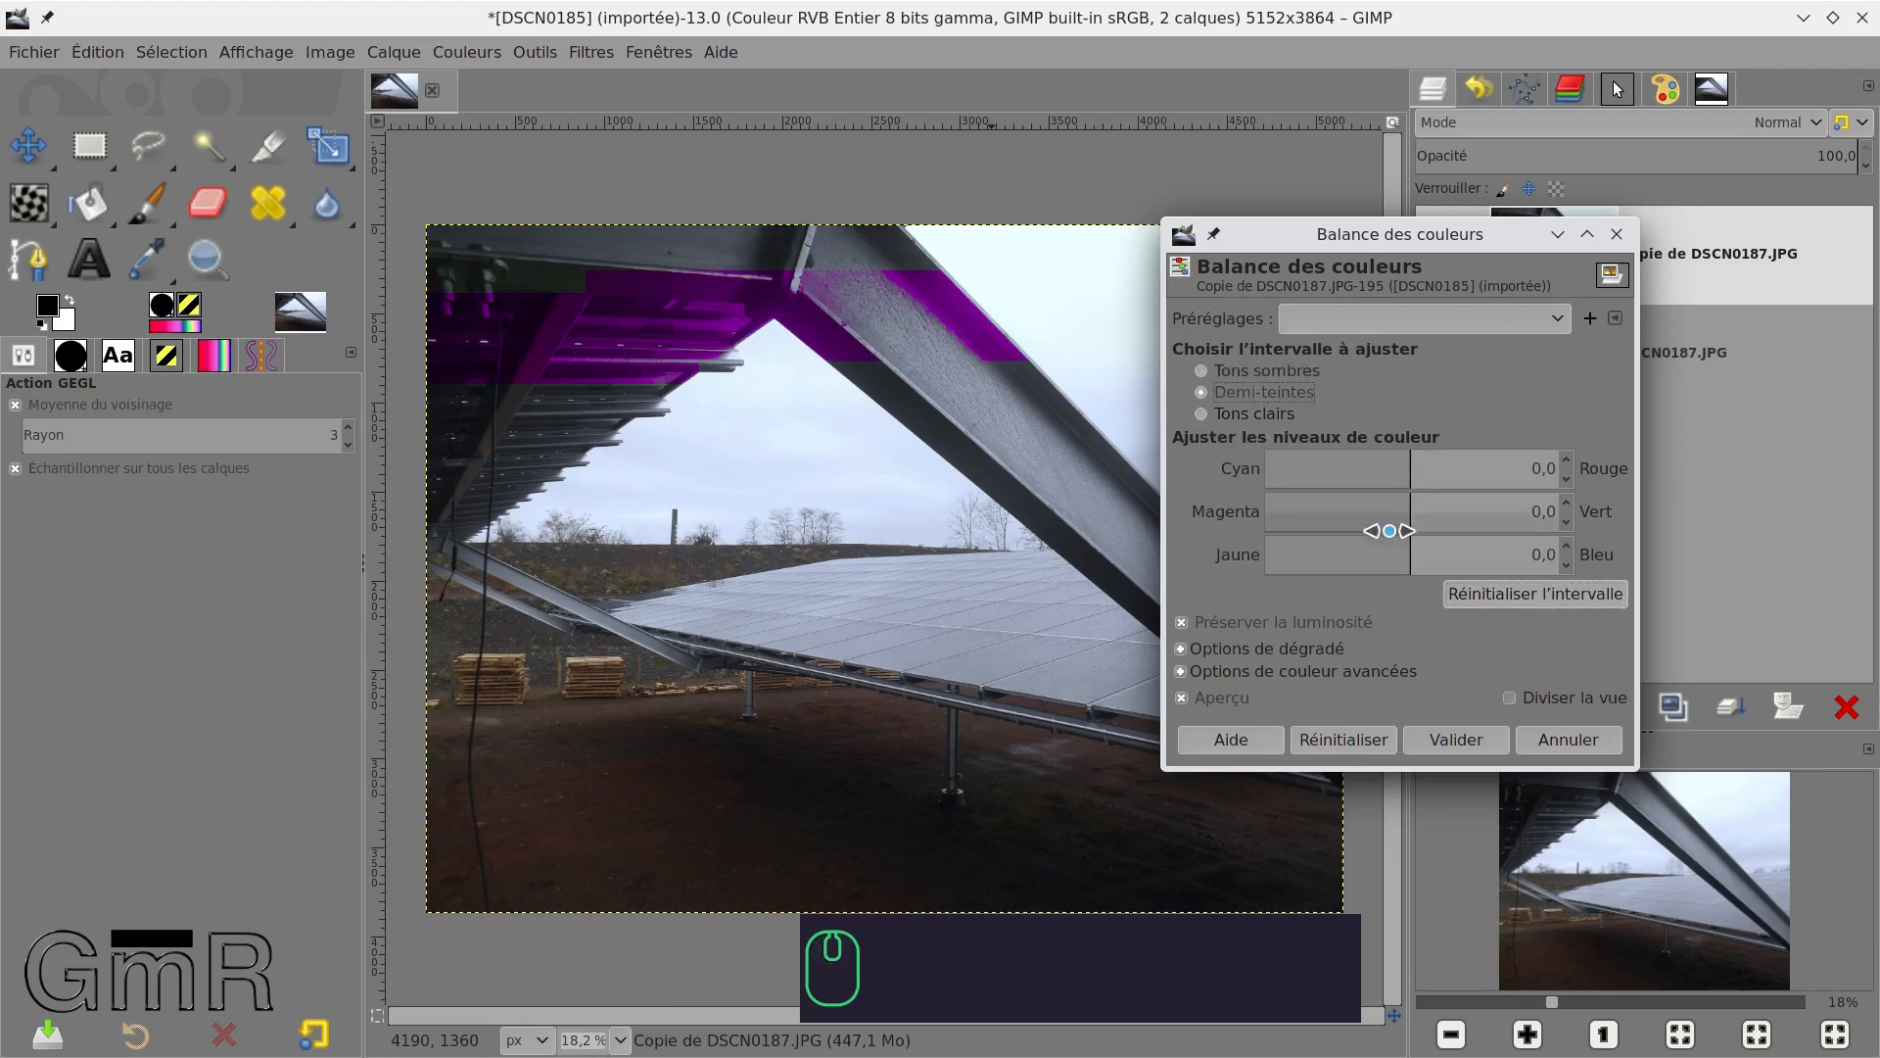
left_click(1271, 415)
left_click_drag(1414, 471, 1365, 473)
left_click_drag(1381, 243, 1577, 258)
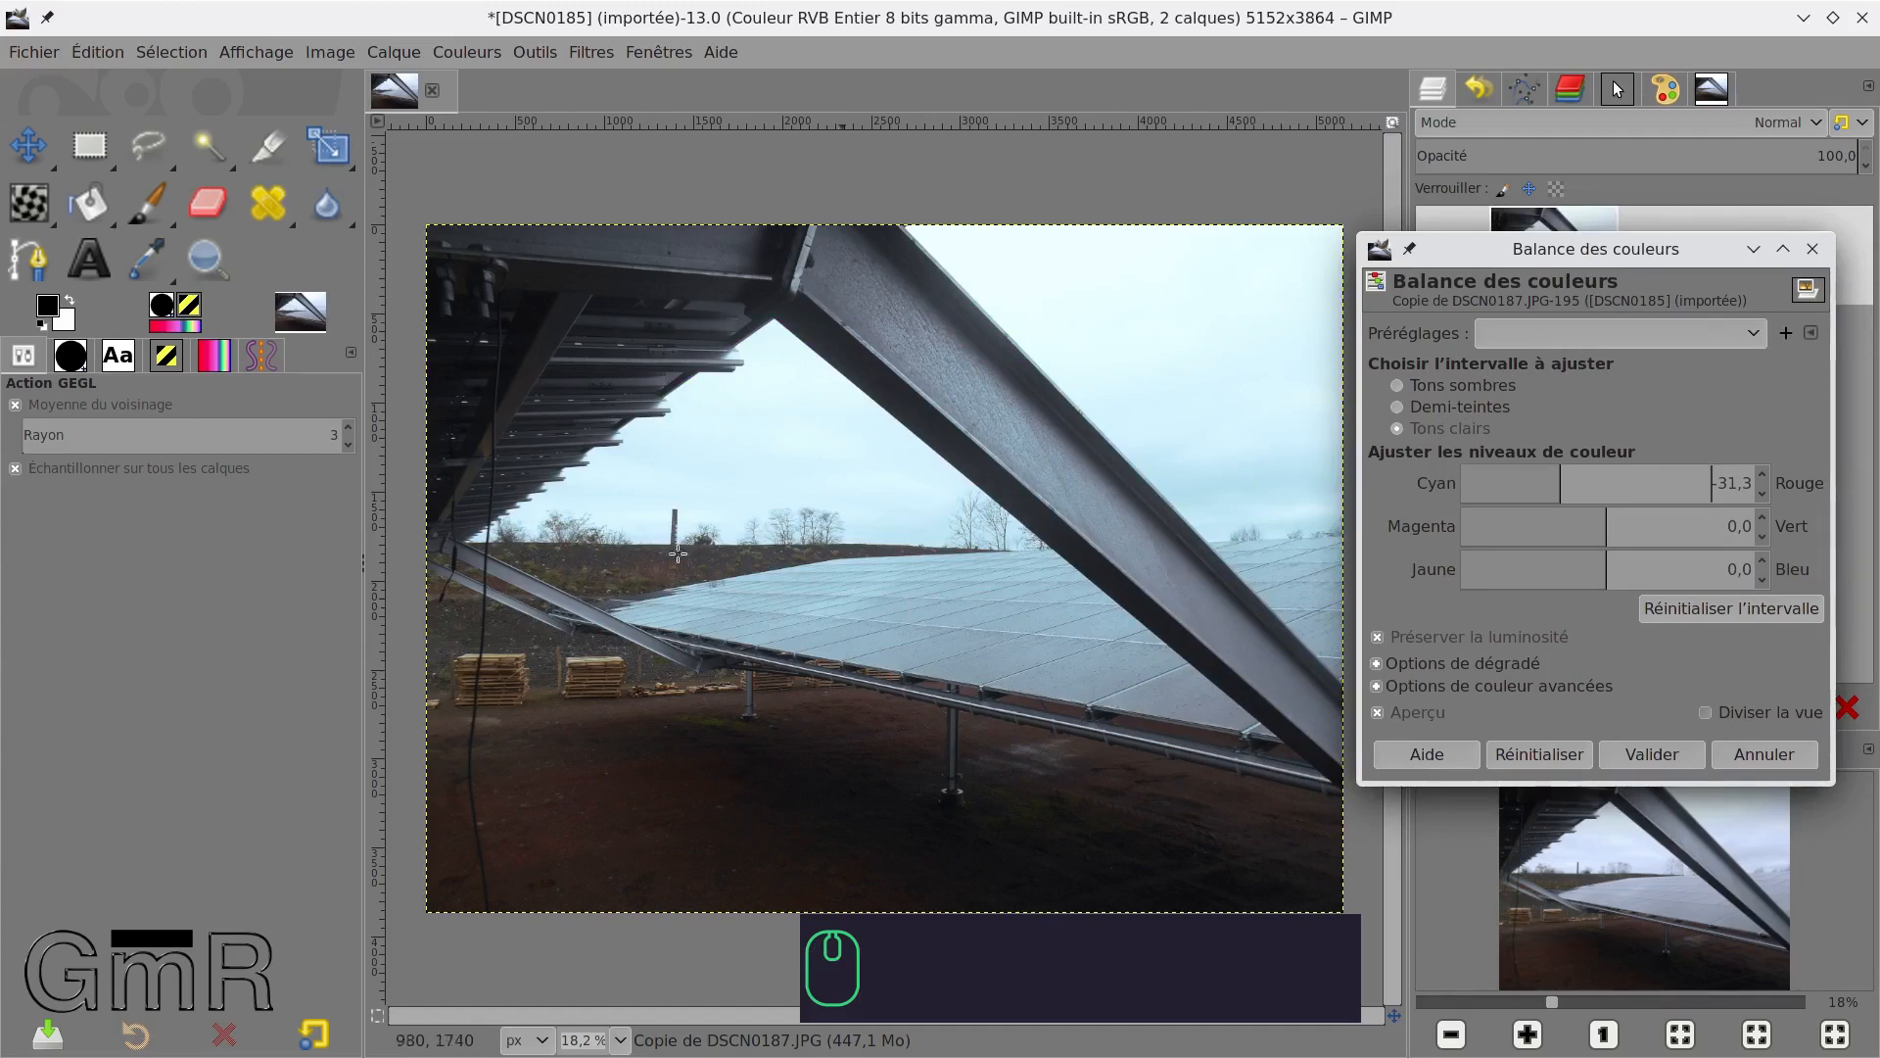
left_click(1584, 476)
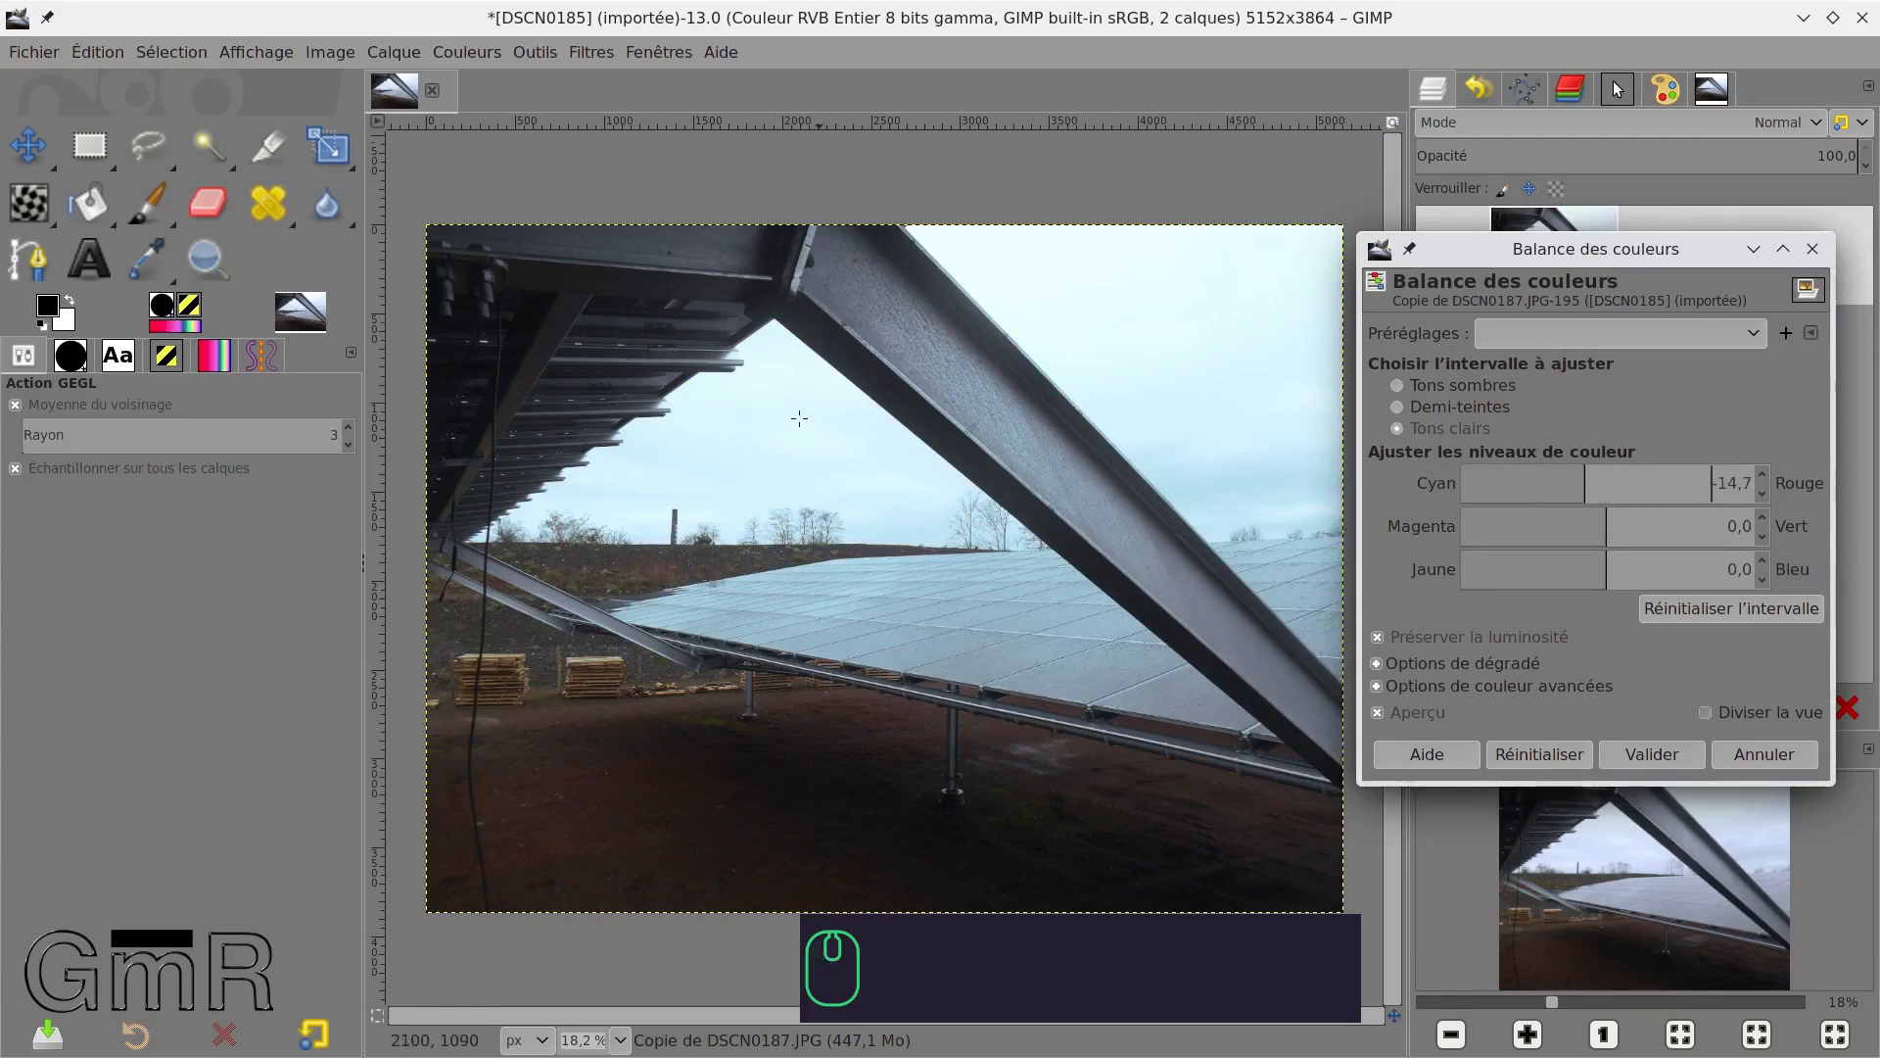